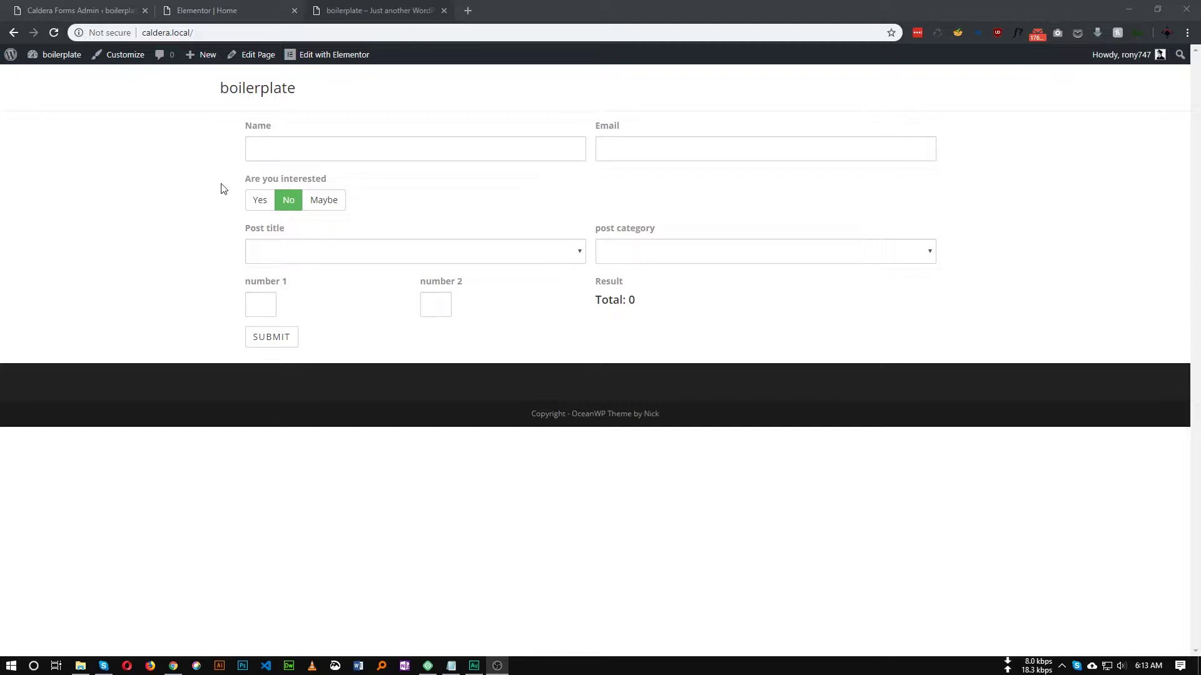
# Step: Inspect the demo form's Name and Email fields and try the Yes, No and Maybe answers of the interest question
pyautogui.click(301, 150)
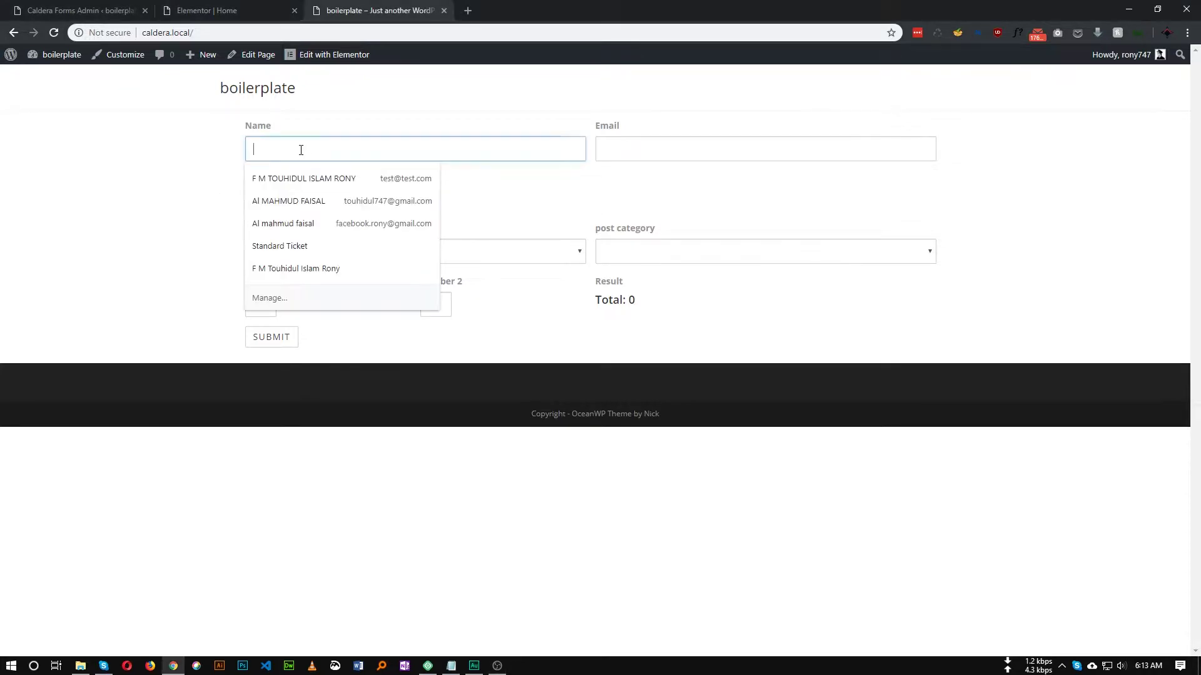
pyautogui.click(211, 145)
pyautogui.click(263, 131)
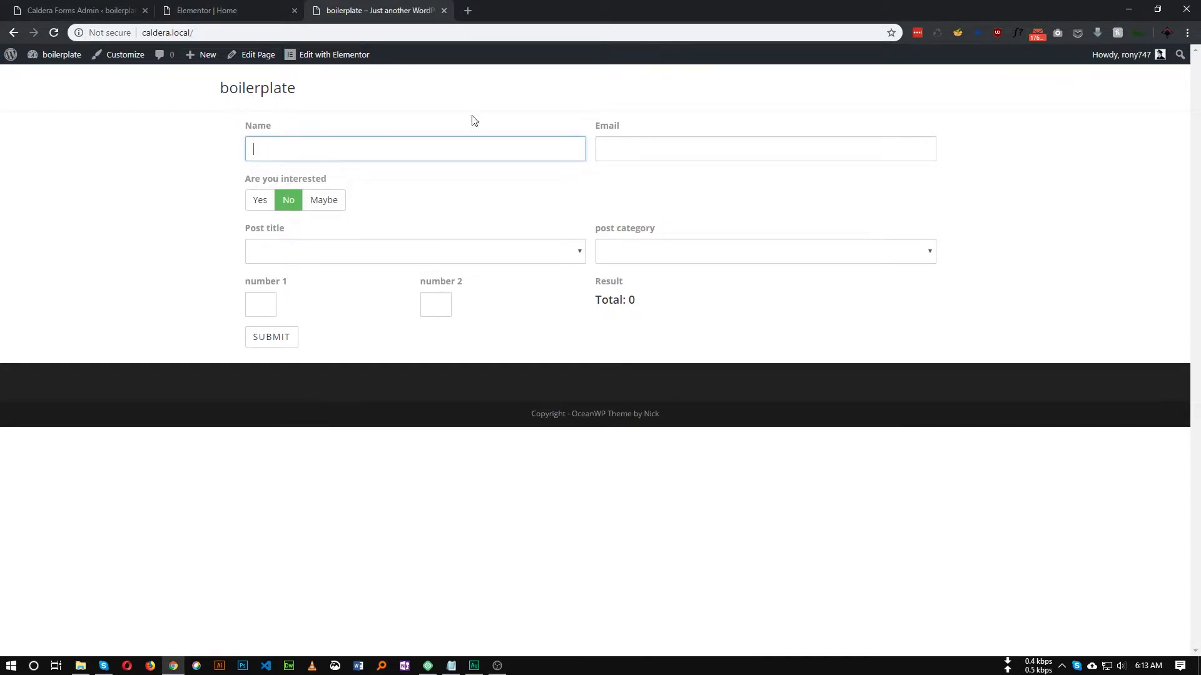
pyautogui.click(599, 131)
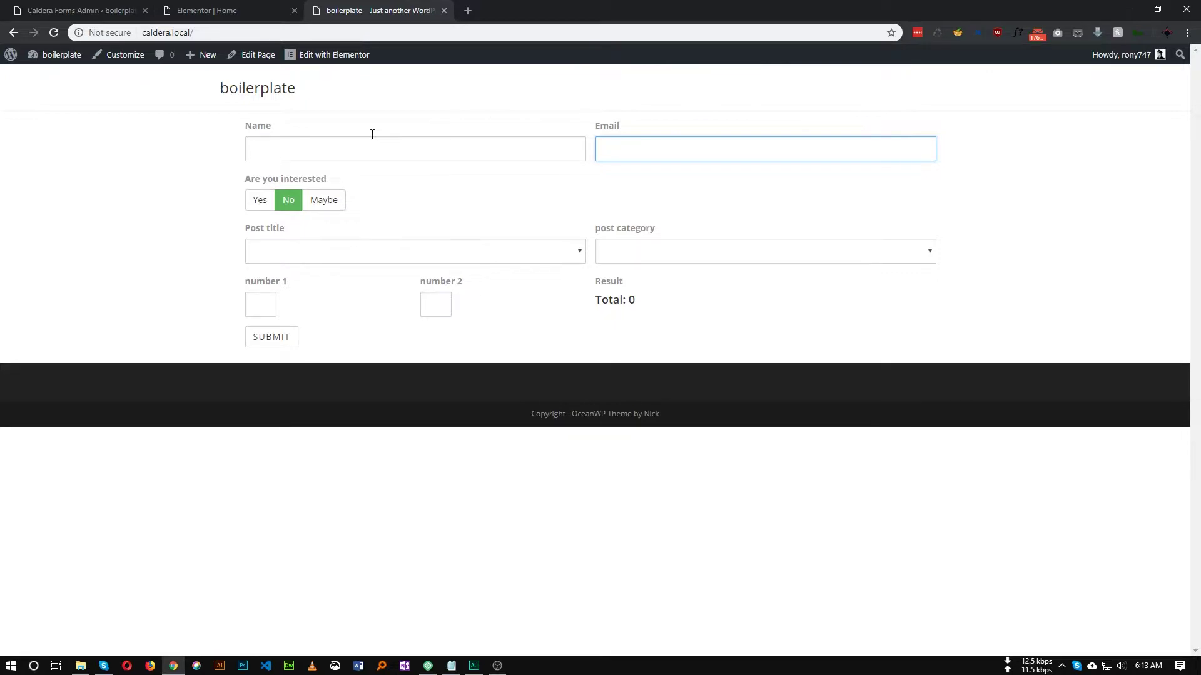
pyautogui.click(260, 202)
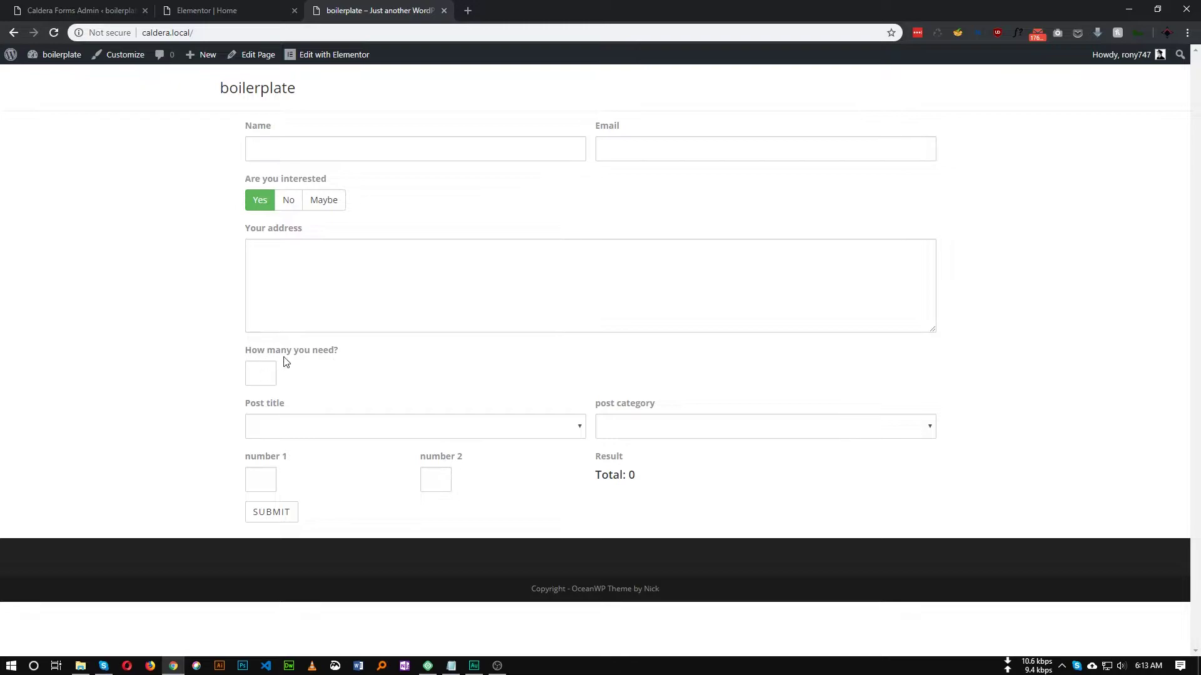
pyautogui.click(288, 201)
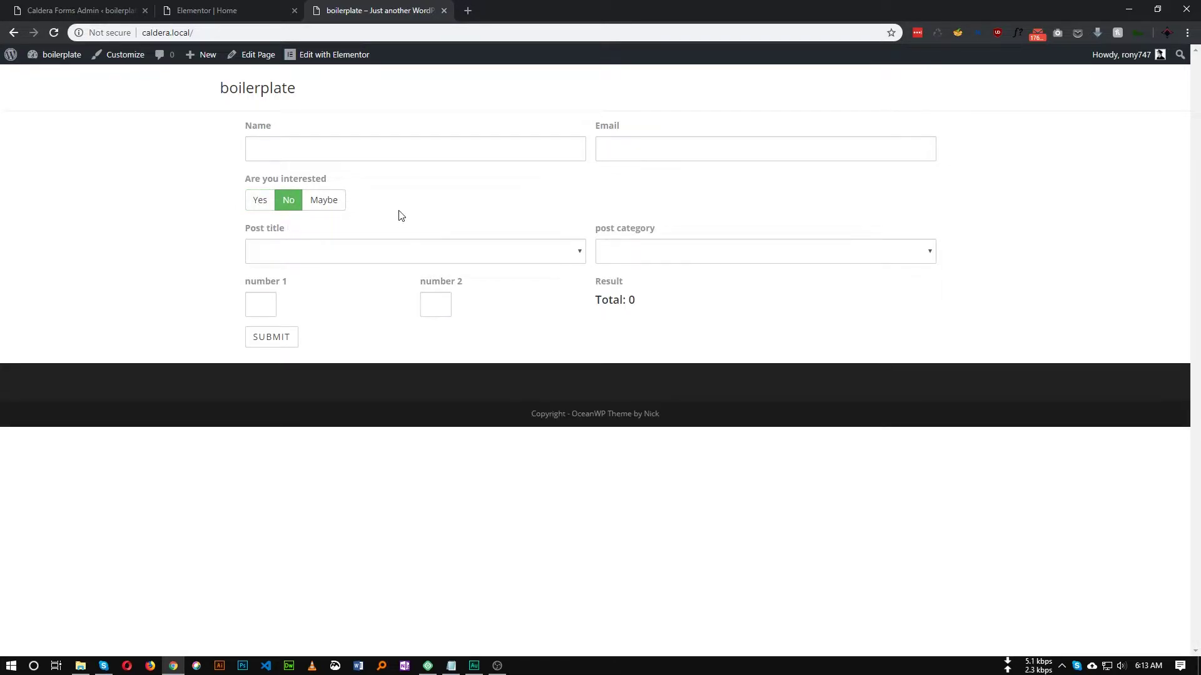
pyautogui.click(334, 201)
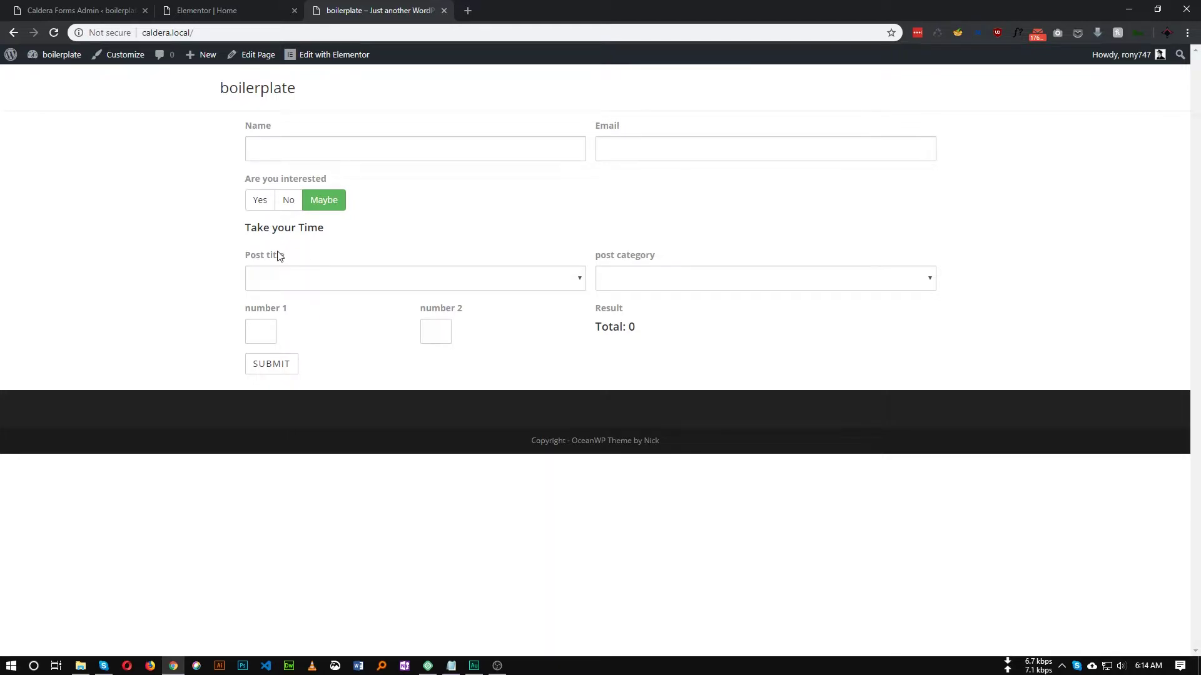
# Step: Examine the choices offered by the Post title and post category dropdowns on the demo form
pyautogui.click(315, 282)
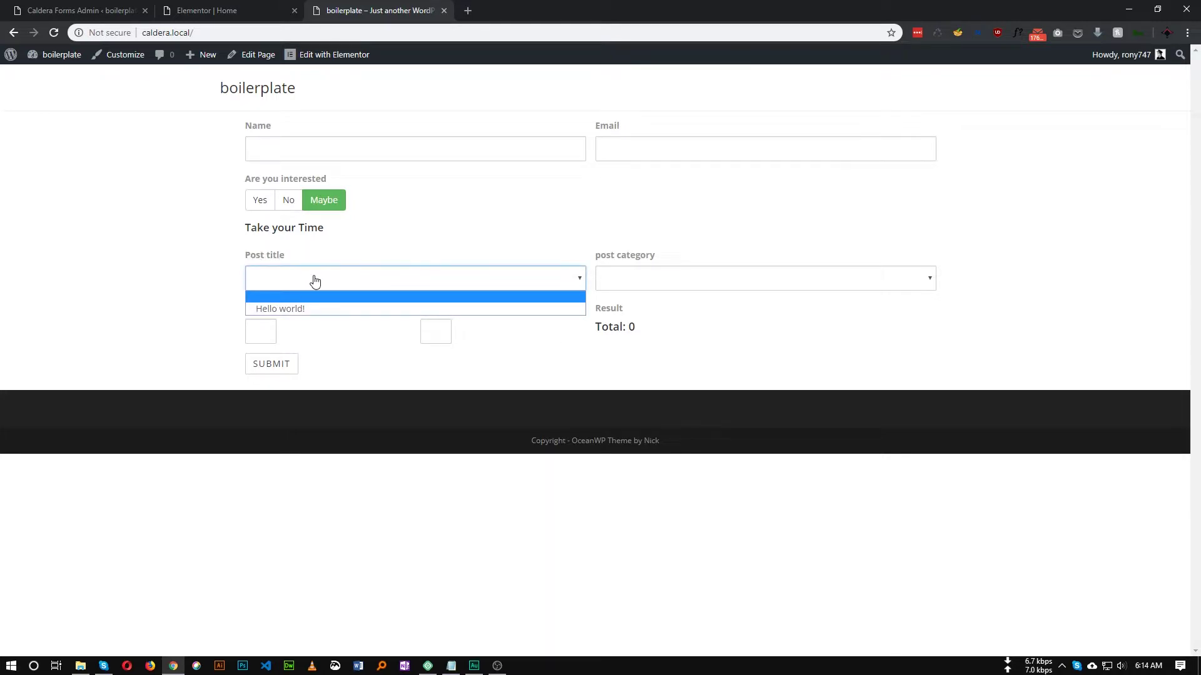
pyautogui.click(288, 283)
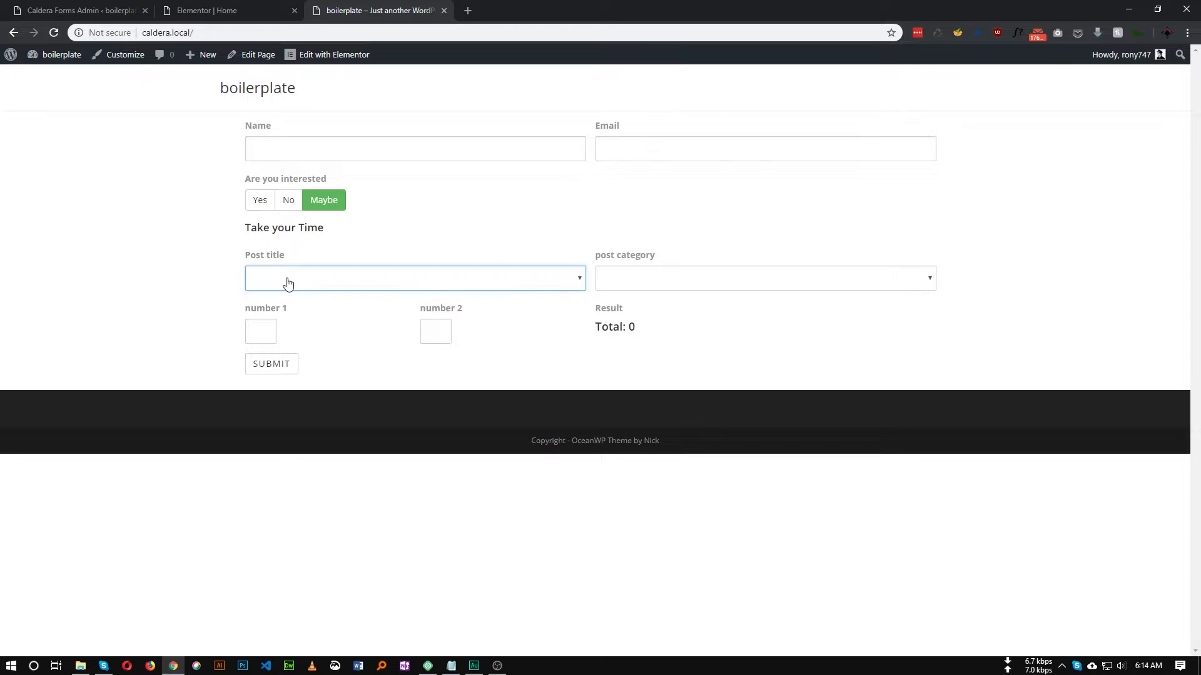
pyautogui.moveTo(249, 255); pyautogui.dragTo(280, 255)
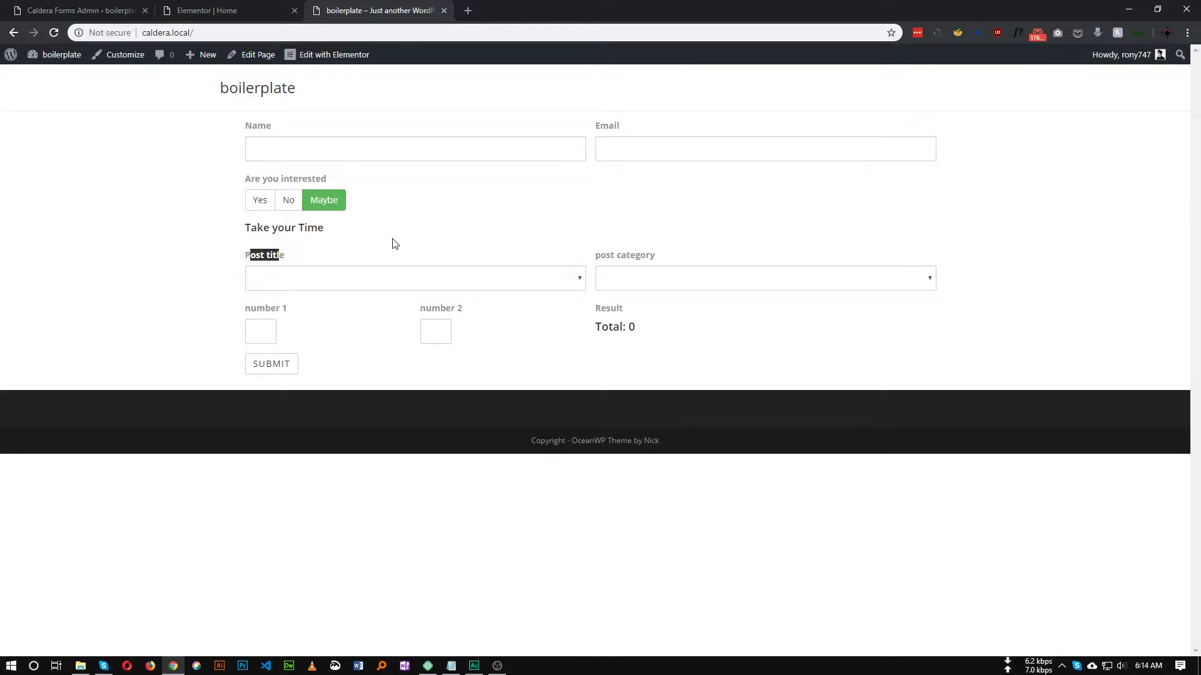
pyautogui.click(602, 260)
pyautogui.click(653, 286)
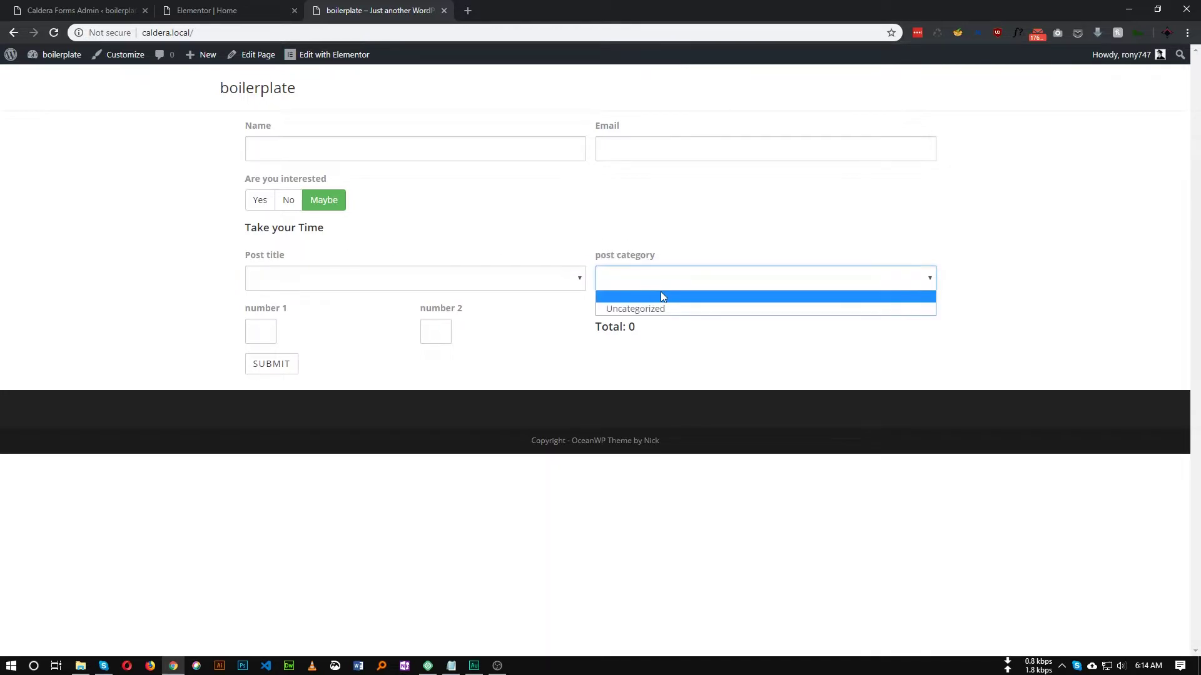
pyautogui.click(663, 244)
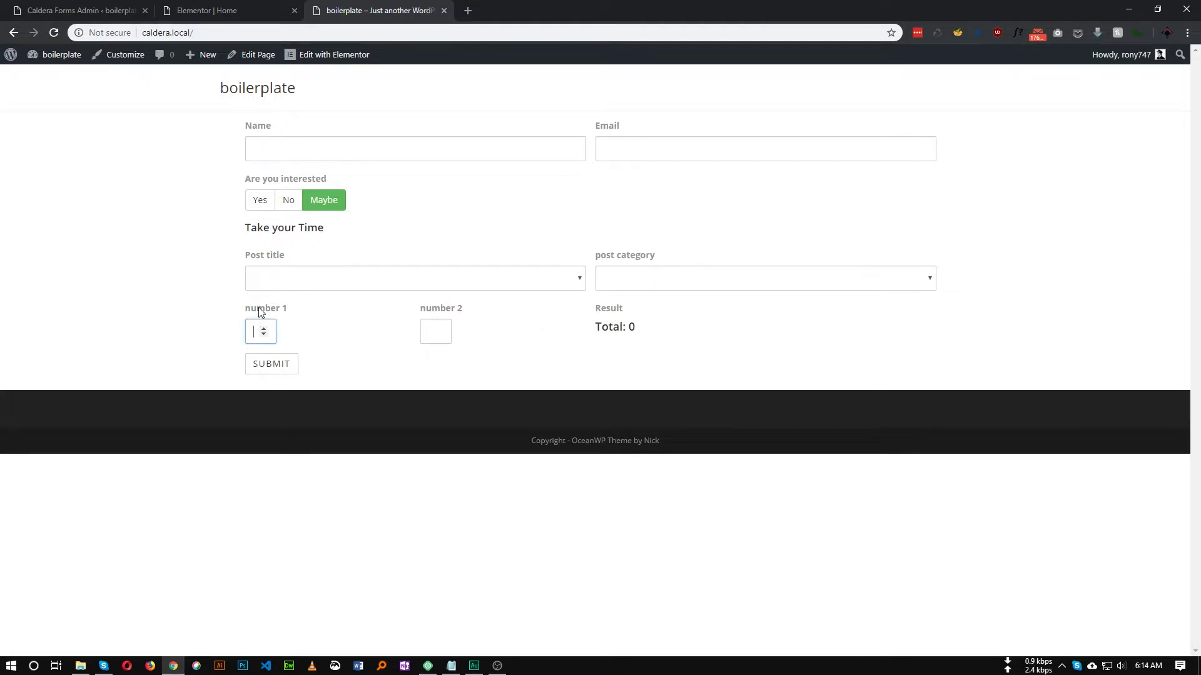
# Step: Enter 5 as number 1 and inspect the number 2 and Result fields of the demo form's calculation
pyautogui.click(444, 315)
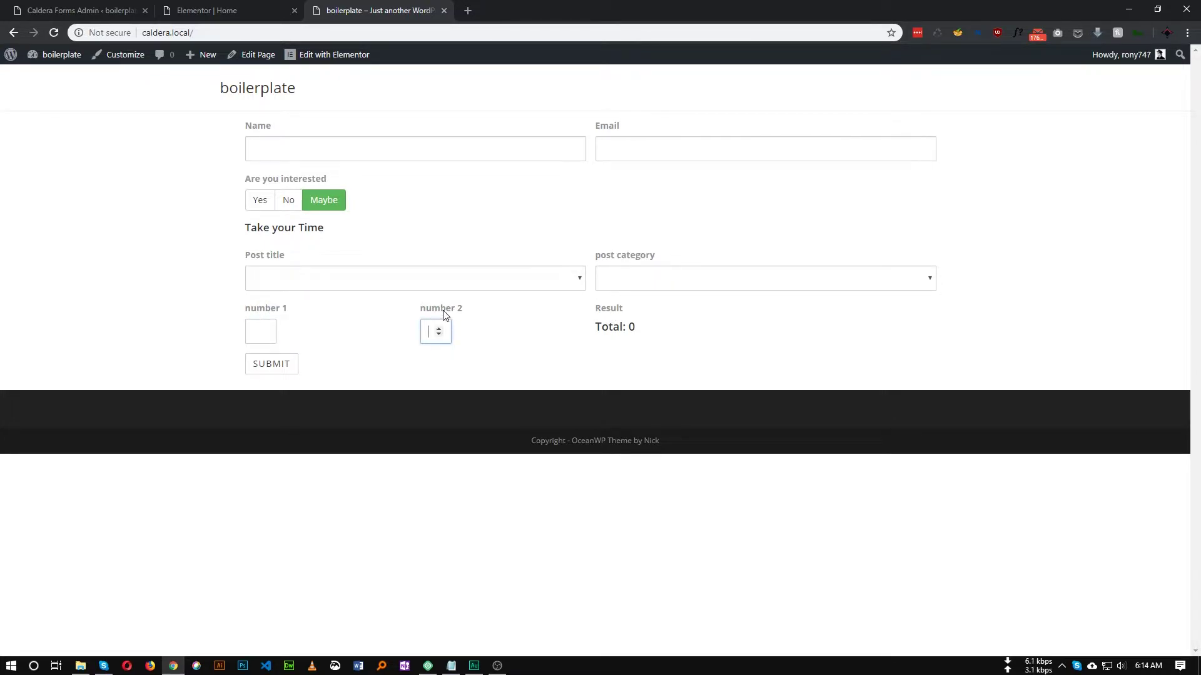
pyautogui.click(256, 330)
pyautogui.write('5')
pyautogui.click(428, 332)
pyautogui.click(614, 310)
# Step: Search the WordPress site's installable plugins for "caldera"
pyautogui.click(81, 11)
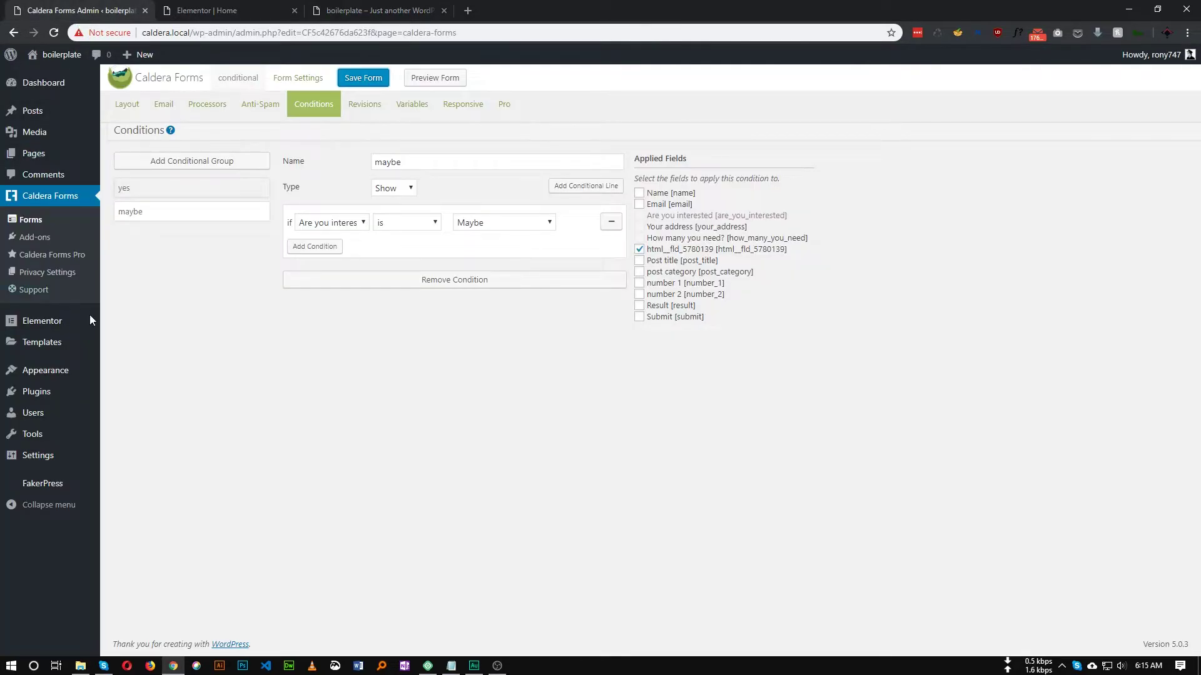
pyautogui.moveTo(37, 391)
pyautogui.click(125, 411)
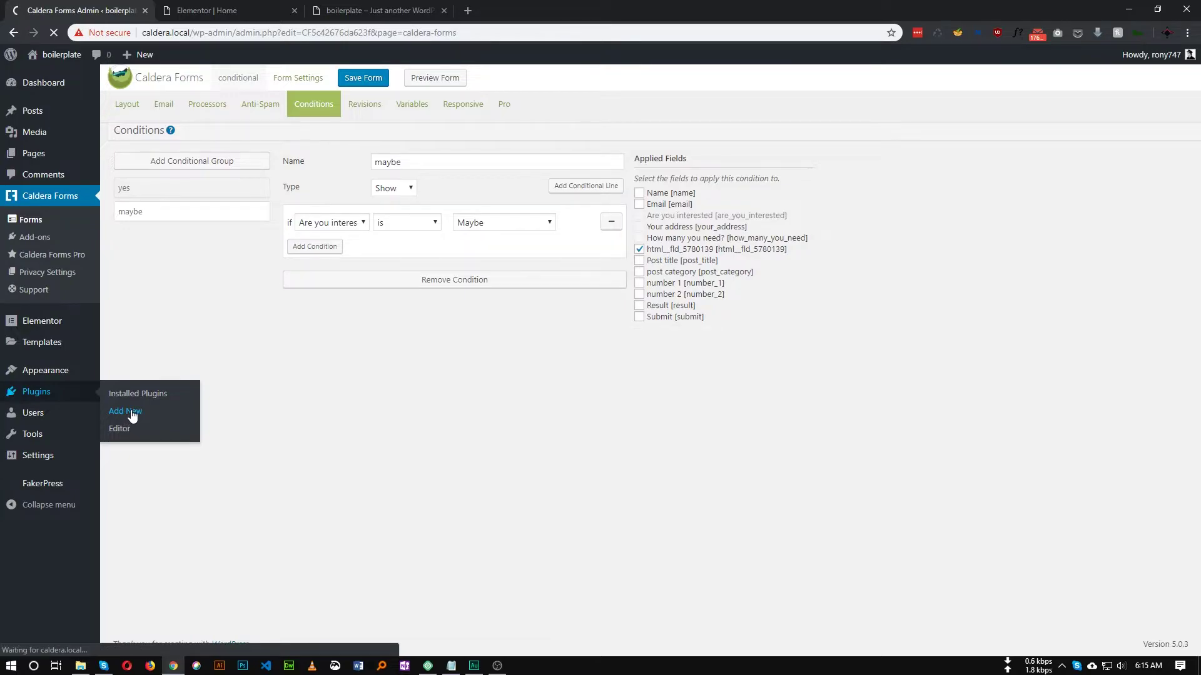
pyautogui.click(1046, 125)
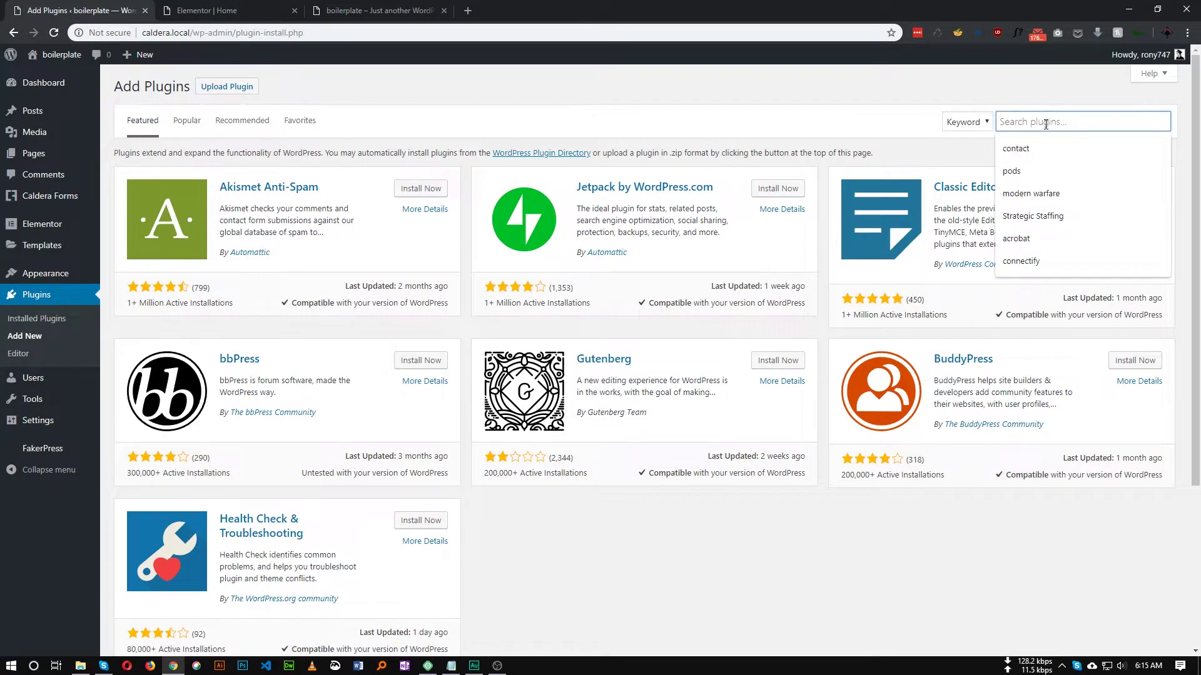
pyautogui.write('caldera')
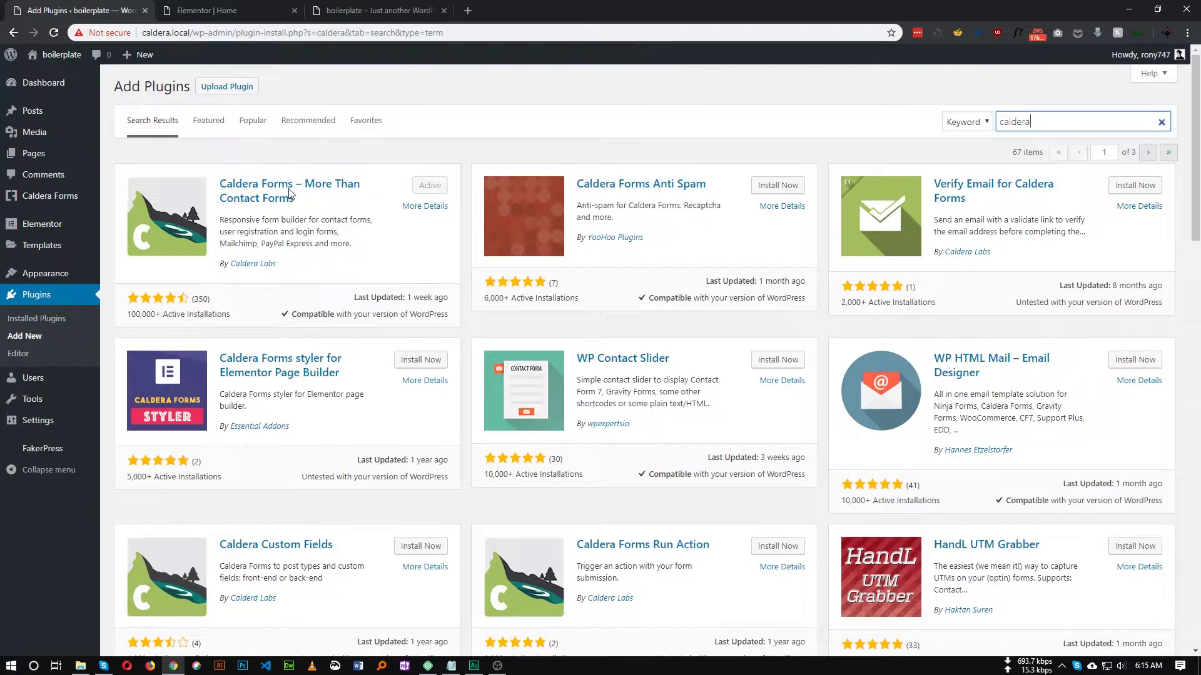
# Step: Delete the section containing the form shortcode from the Home page in Elementor and update the page
pyautogui.click(195, 10)
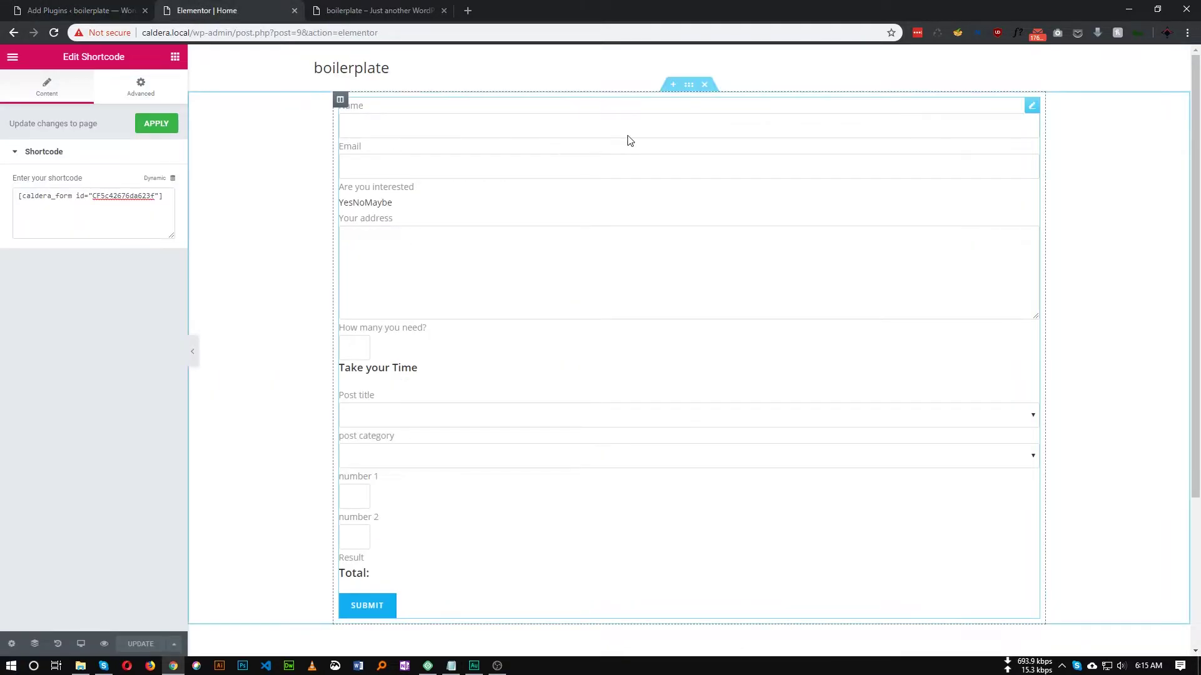
pyautogui.click(705, 89)
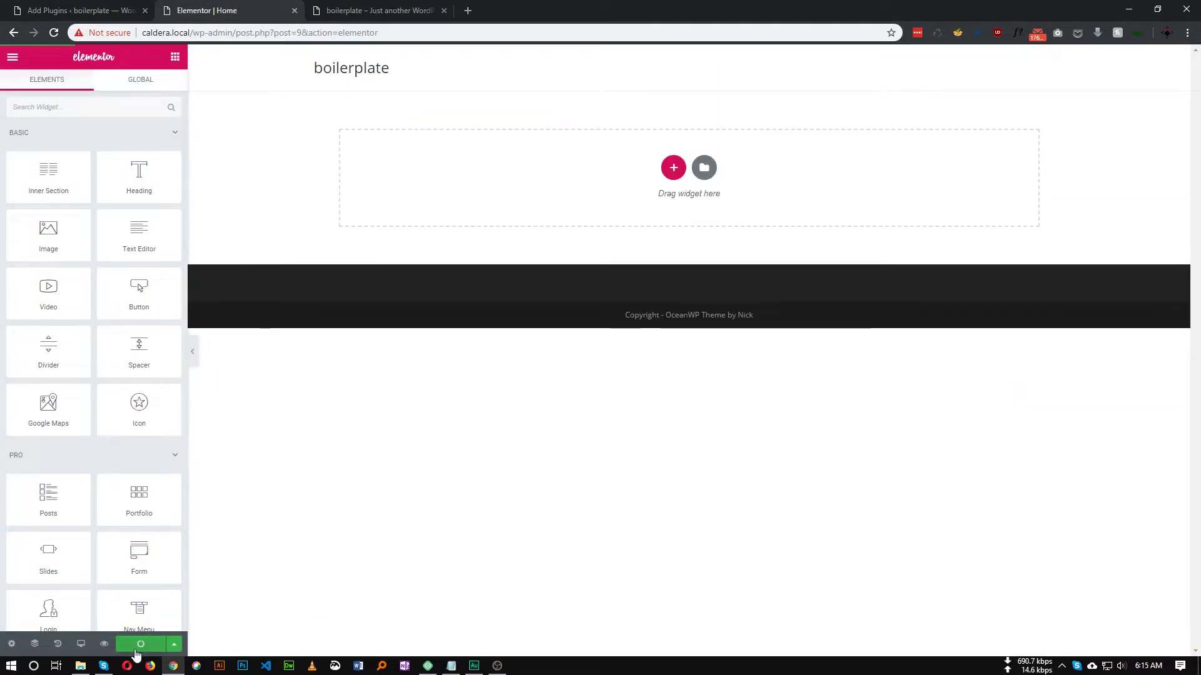
# Step: Permanently delete the existing "conditional" form from Caldera Forms
pyautogui.click(63, 6)
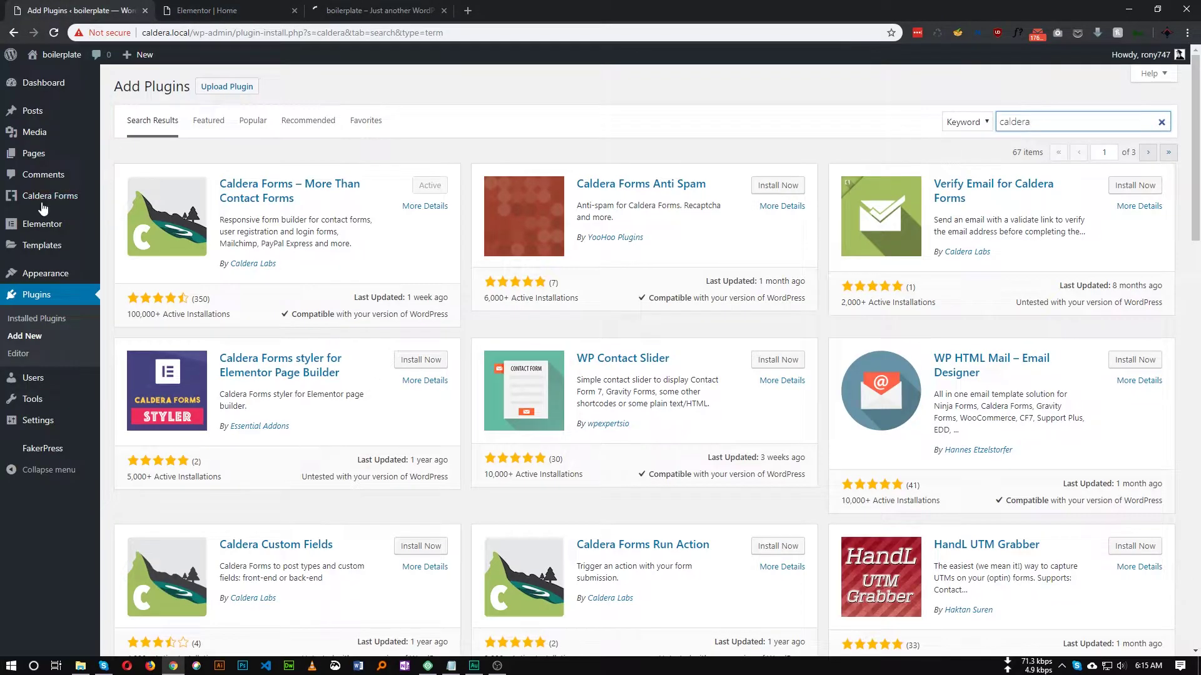
pyautogui.moveTo(34, 200)
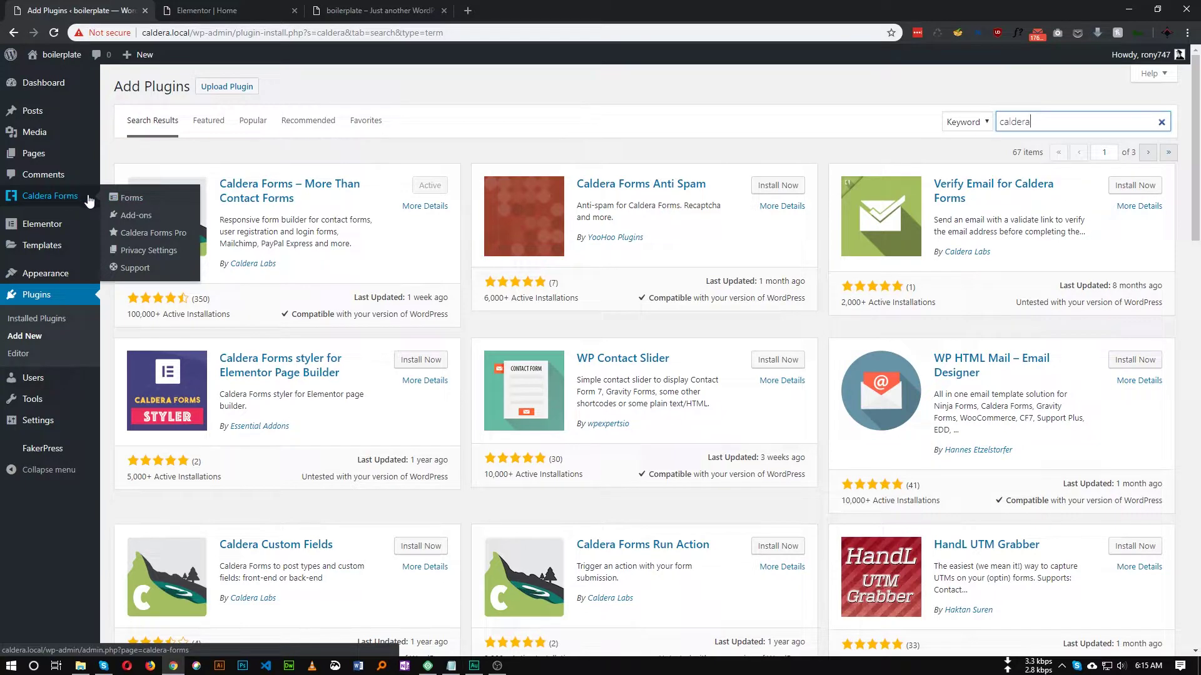
pyautogui.click(122, 198)
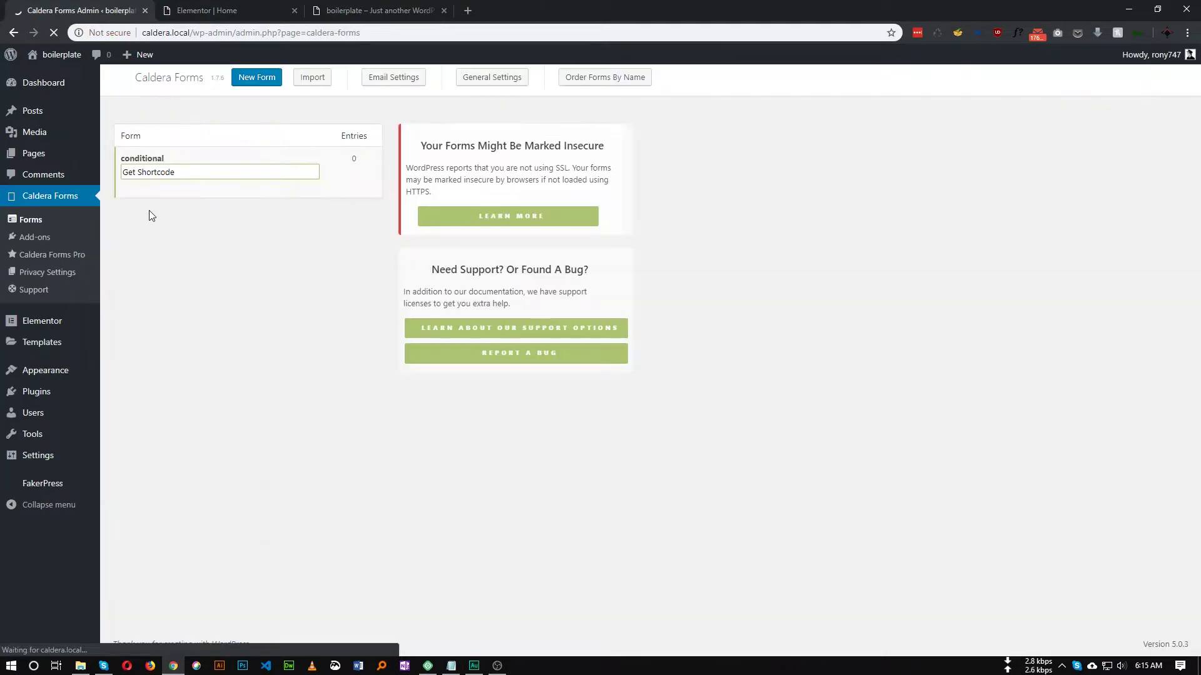
pyautogui.click(270, 189)
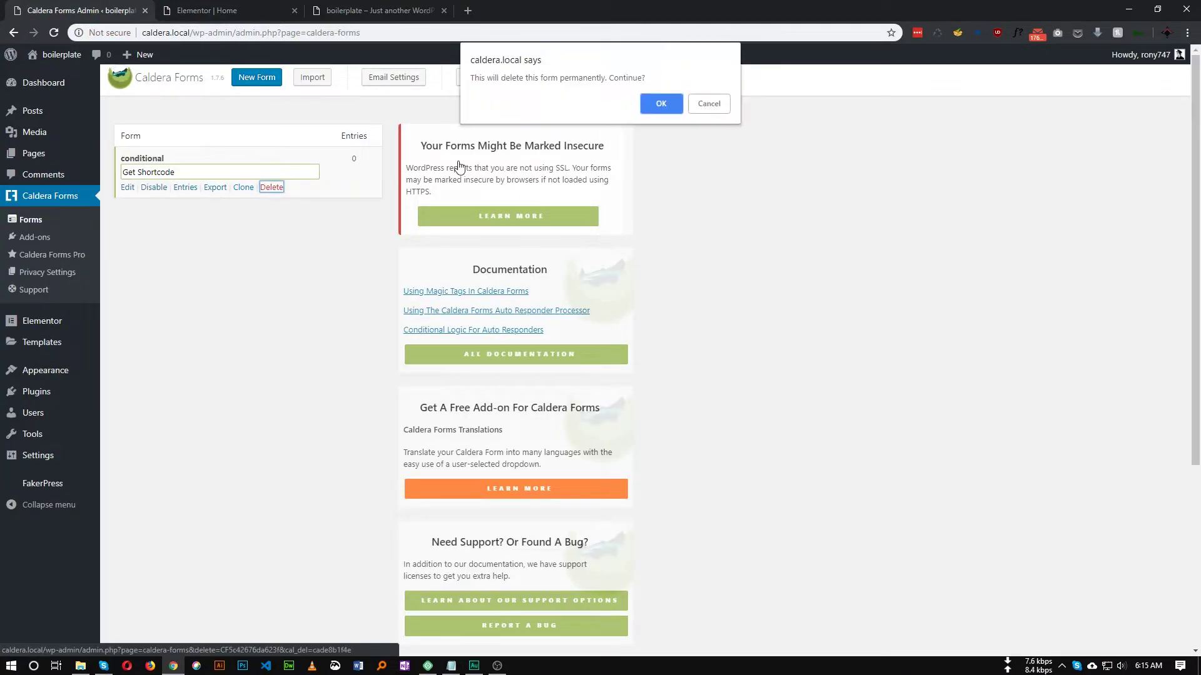
pyautogui.click(661, 103)
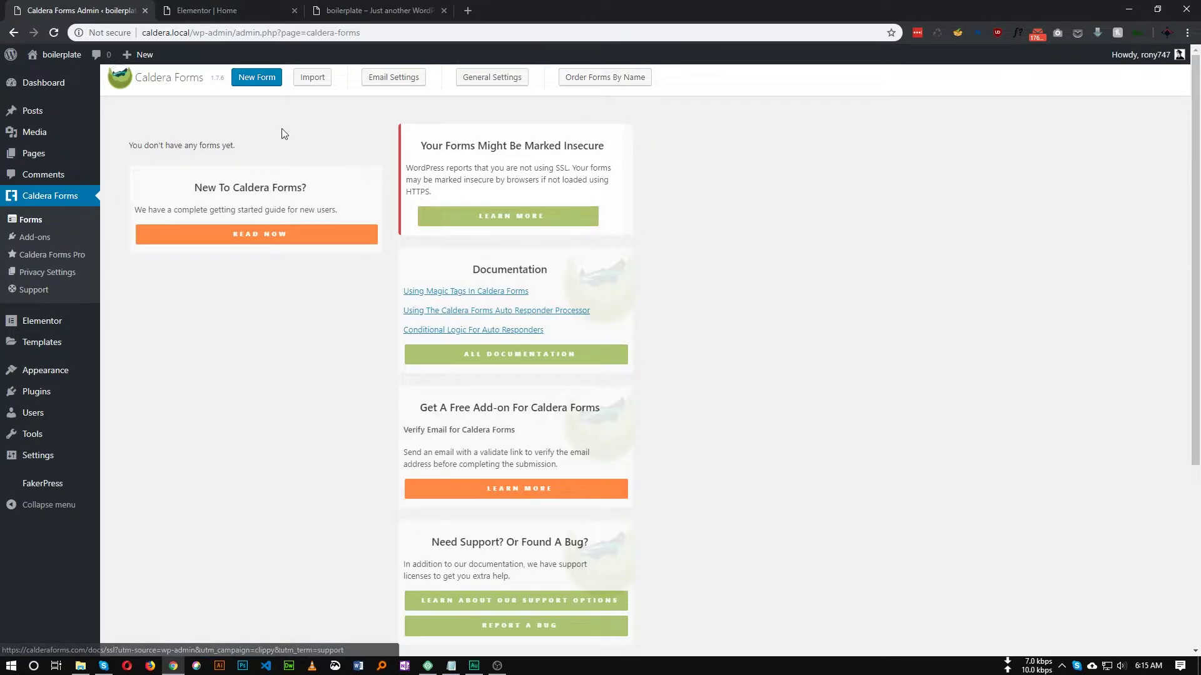
# Step: Create a new Caldera form named "conditional" from the Blank Form template
pyautogui.click(250, 79)
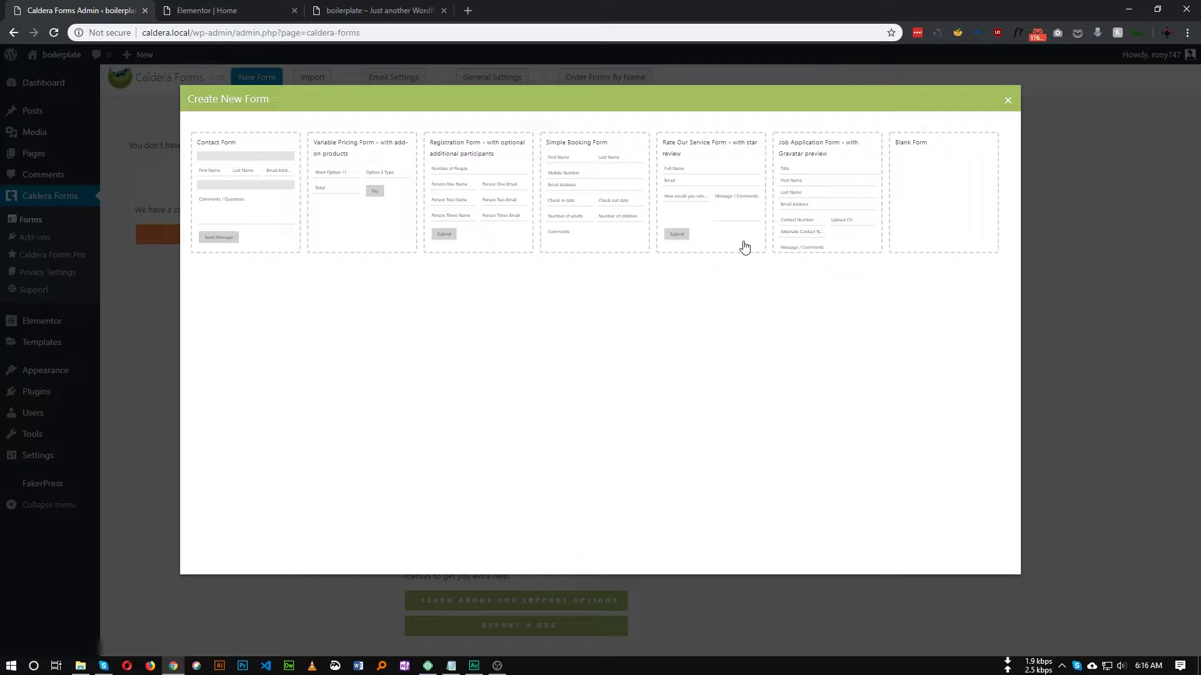
pyautogui.click(939, 184)
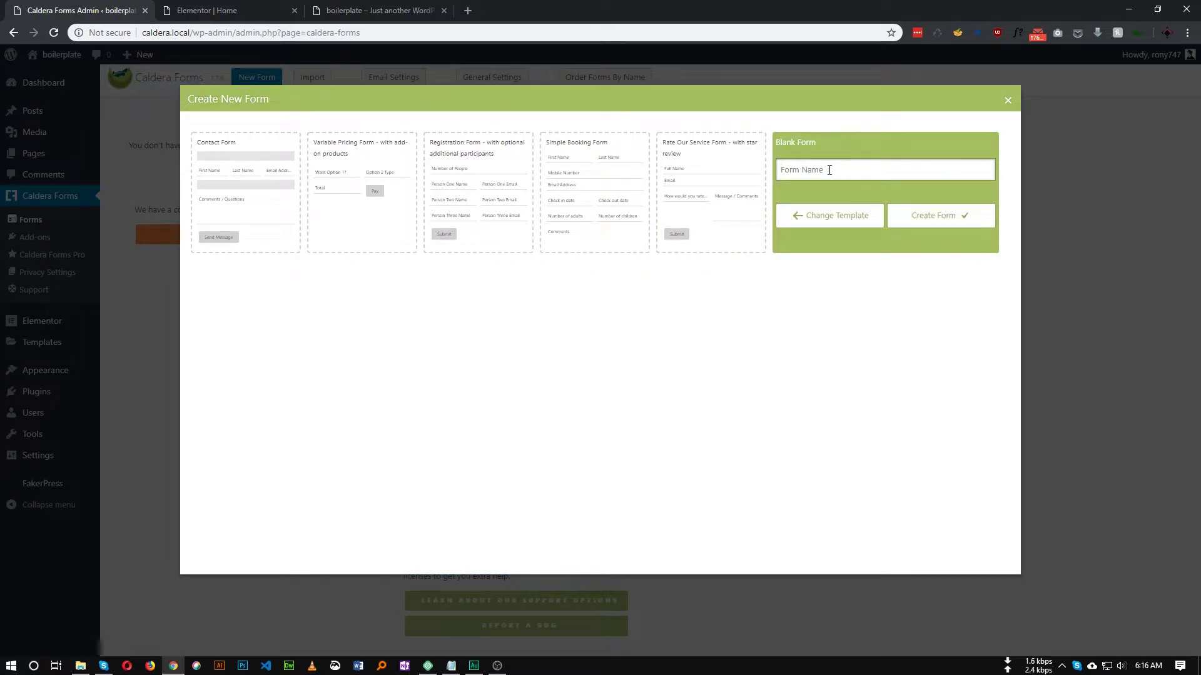
pyautogui.write('conditional')
pyautogui.click(927, 216)
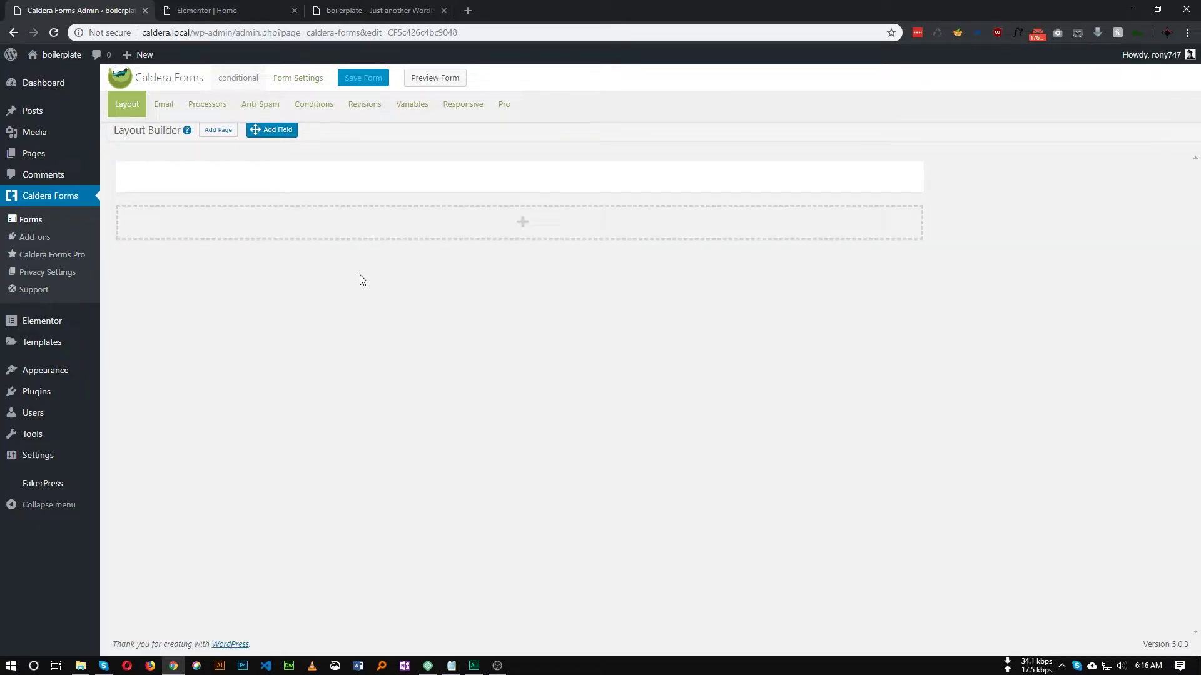
# Step: Review the new form's general settings and its email notification settings, including sender, recipients, subject and message
pyautogui.click(292, 82)
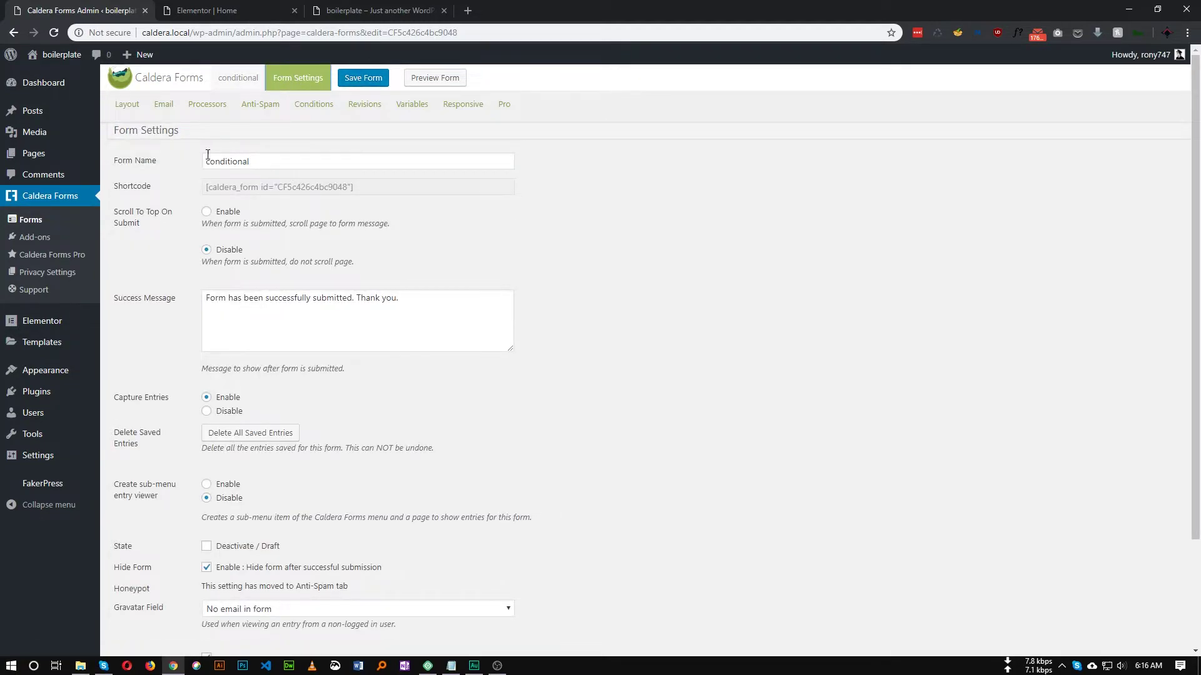
pyautogui.scroll(-2, 225, 347)
pyautogui.scroll(2, 255, 386)
pyautogui.click(164, 104)
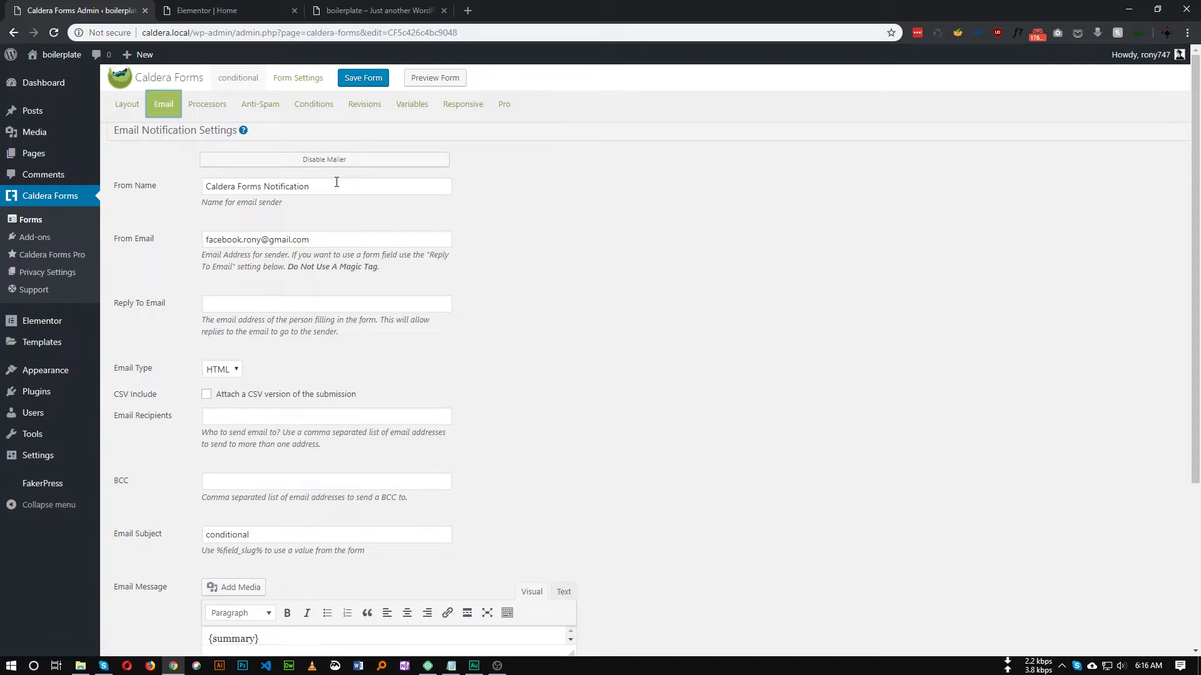
pyautogui.click(177, 182)
pyautogui.click(566, 289)
pyautogui.scroll(-4, 254, 308)
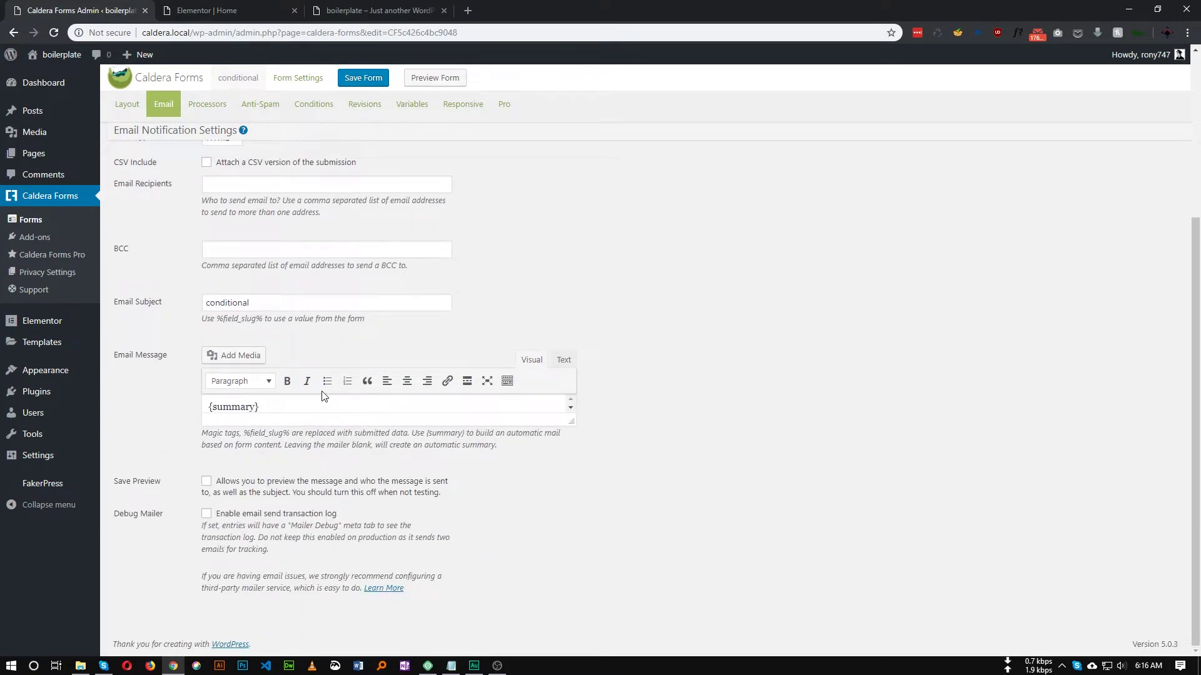
pyautogui.scroll(3, 324, 396)
pyautogui.scroll(-3, 344, 376)
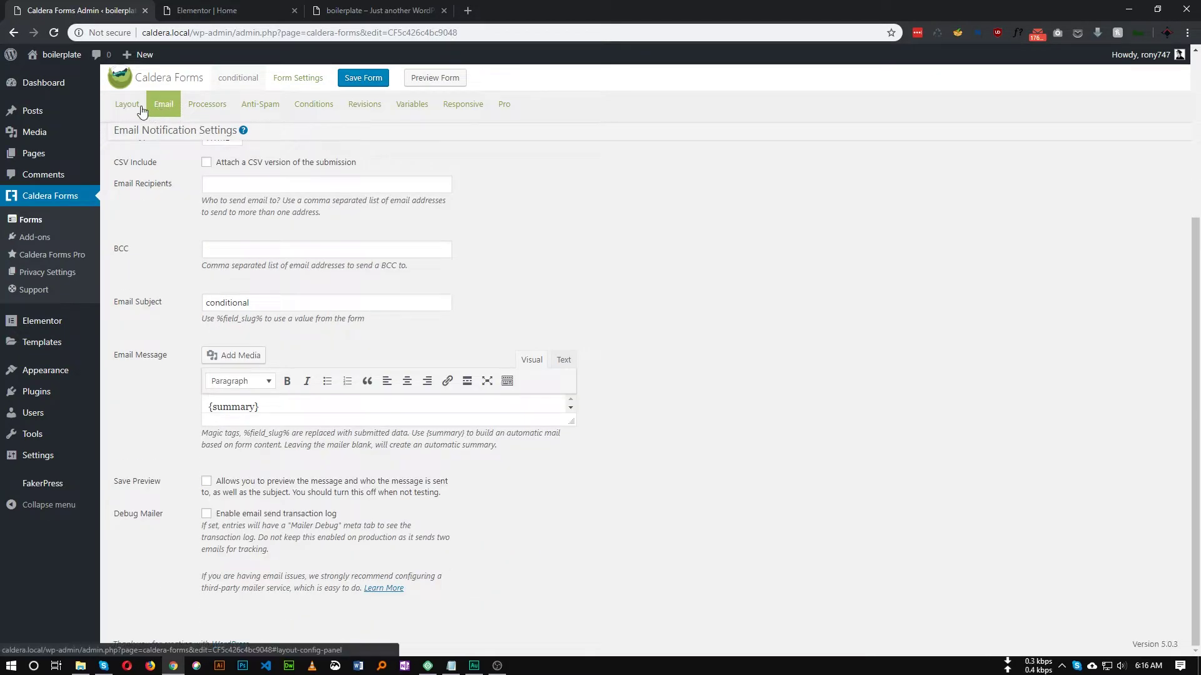
# Step: Return to the form layout and split its first row into two equal columns
pyautogui.click(141, 108)
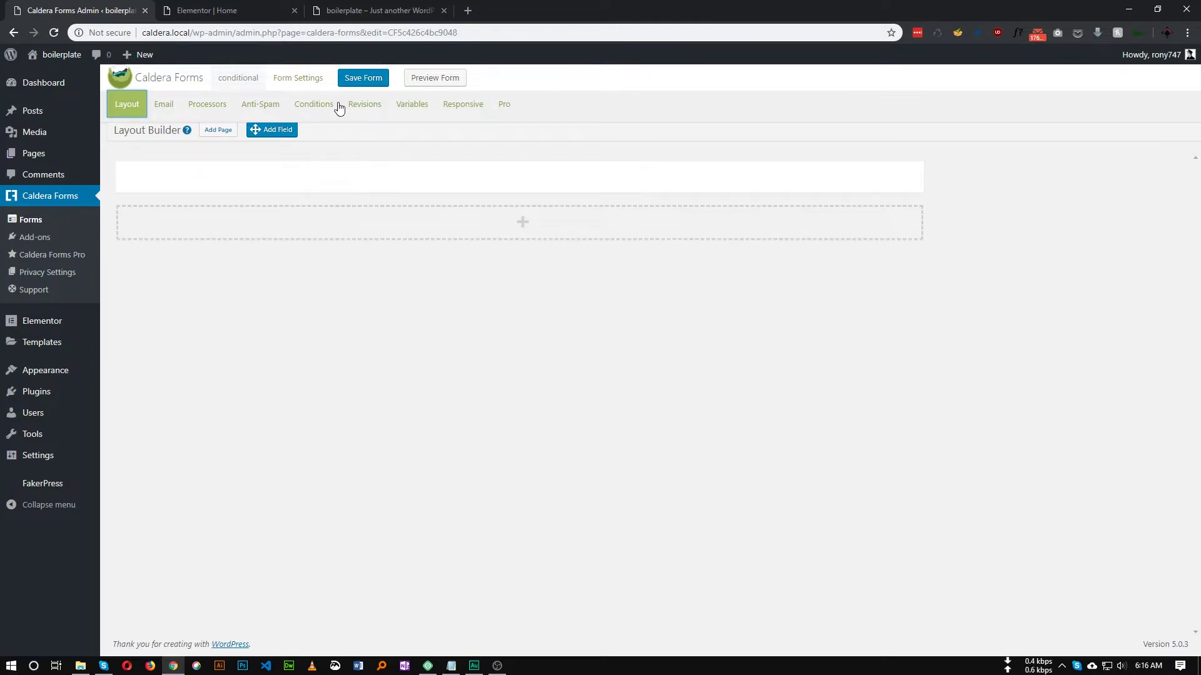
pyautogui.click(394, 10)
pyautogui.click(69, 10)
pyautogui.click(520, 164)
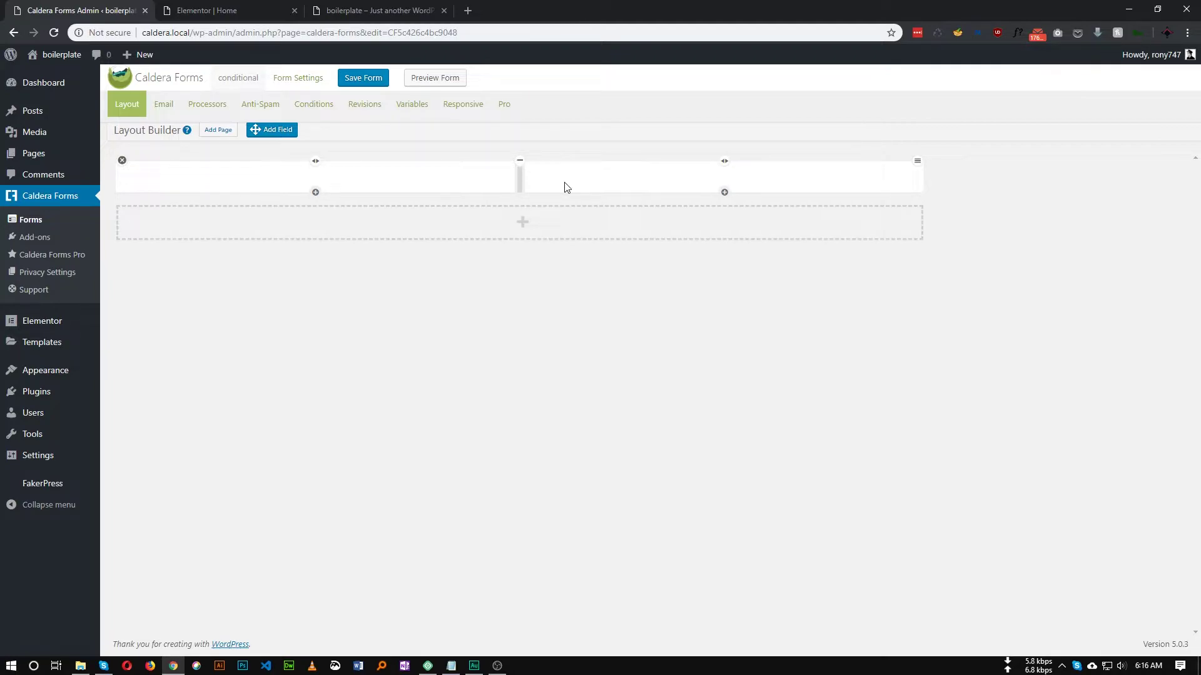
pyautogui.click(316, 164)
pyautogui.click(316, 163)
# Step: Add a Single Line Text field to the first column of the top row after browsing the available field types
pyautogui.moveTo(259, 127); pyautogui.dragTo(281, 170)
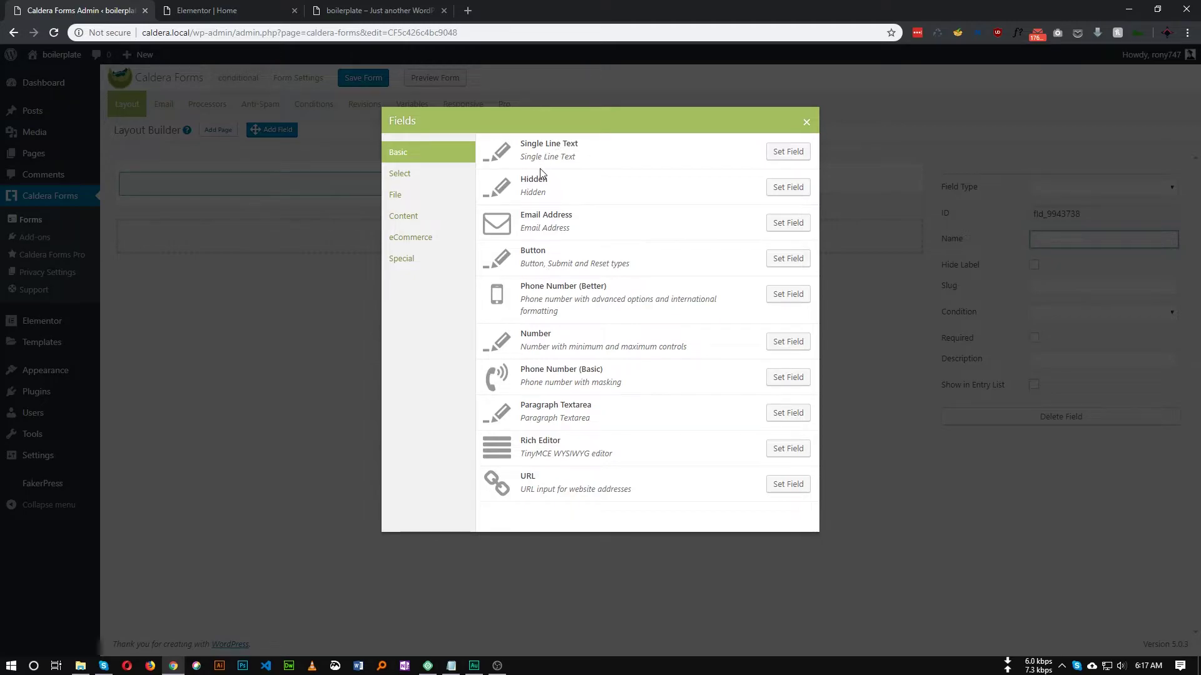
pyautogui.click(419, 177)
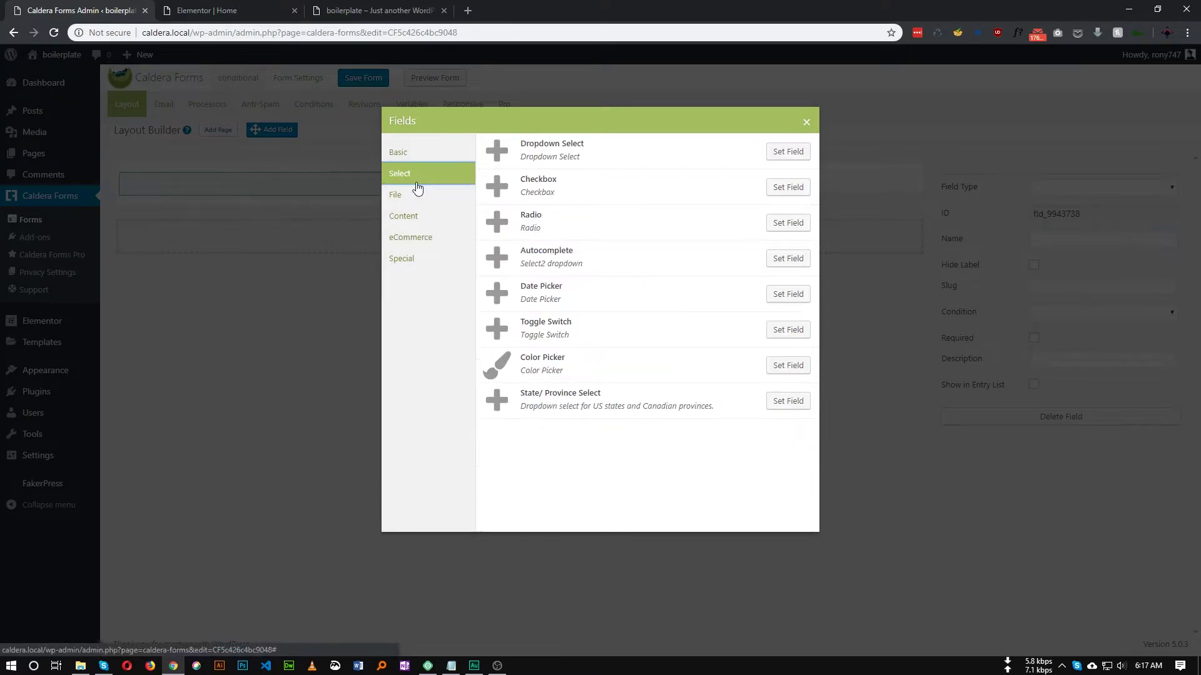
pyautogui.click(409, 197)
pyautogui.click(414, 217)
pyautogui.click(421, 240)
pyautogui.click(418, 260)
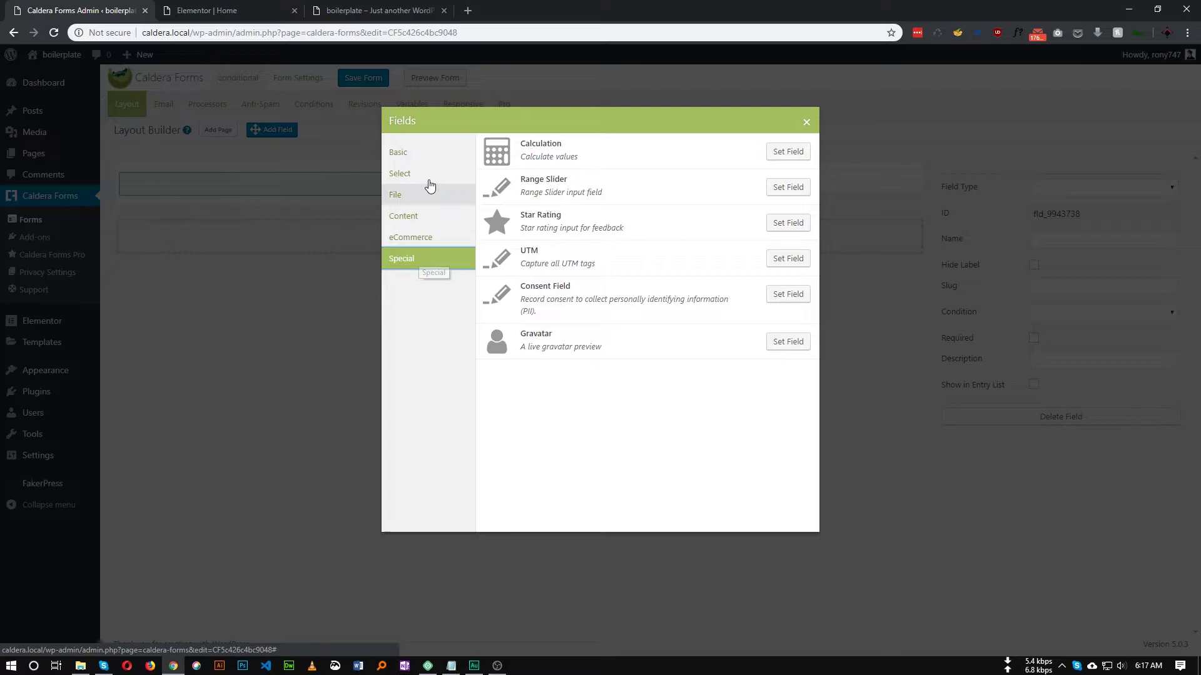
pyautogui.click(445, 158)
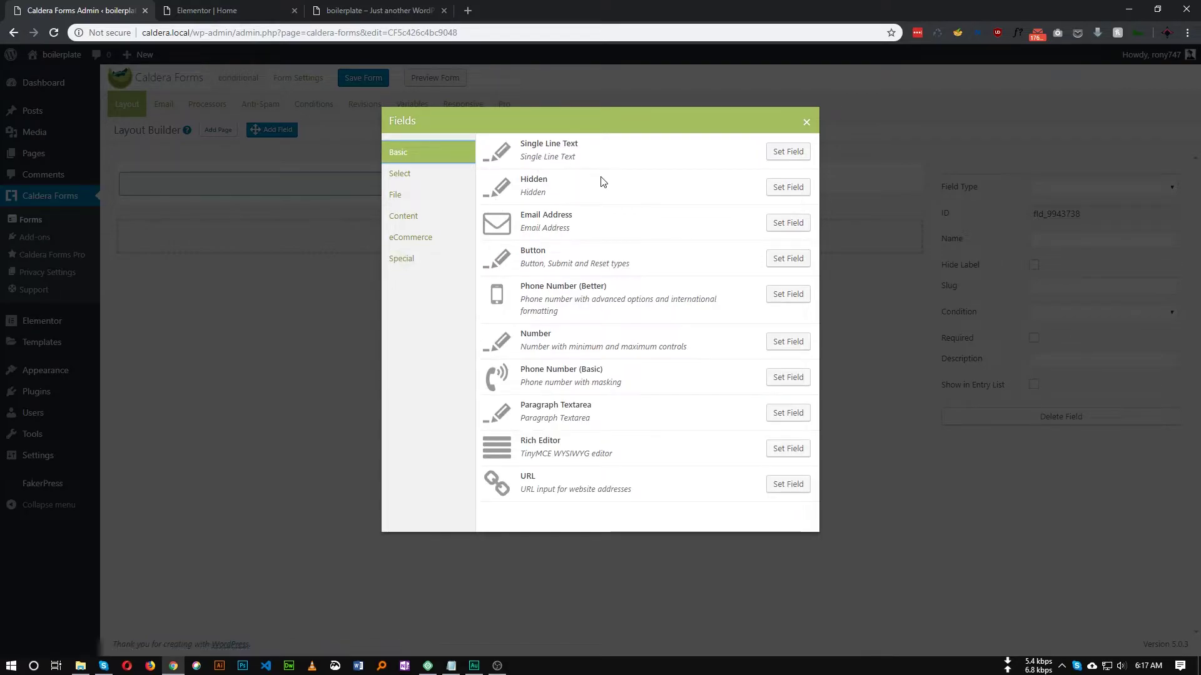
pyautogui.click(789, 152)
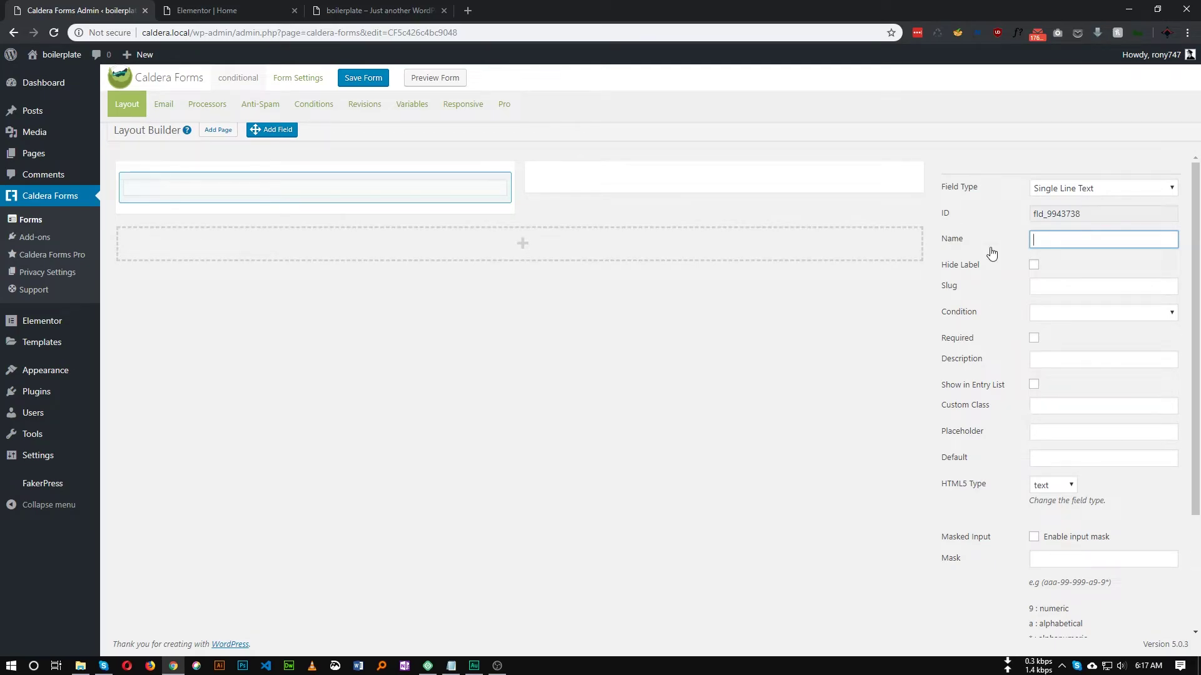
# Step: Name the new single-line text field "name"
pyautogui.click(1047, 239)
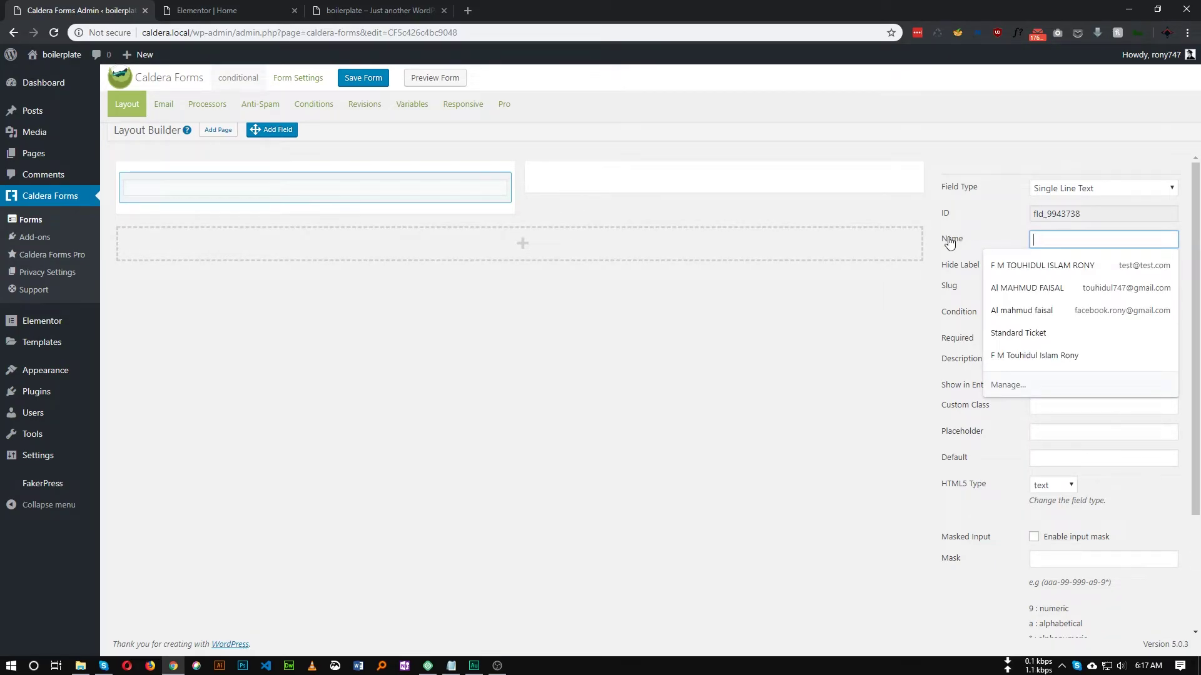
pyautogui.click(940, 265)
pyautogui.click(1059, 241)
pyautogui.write('name')
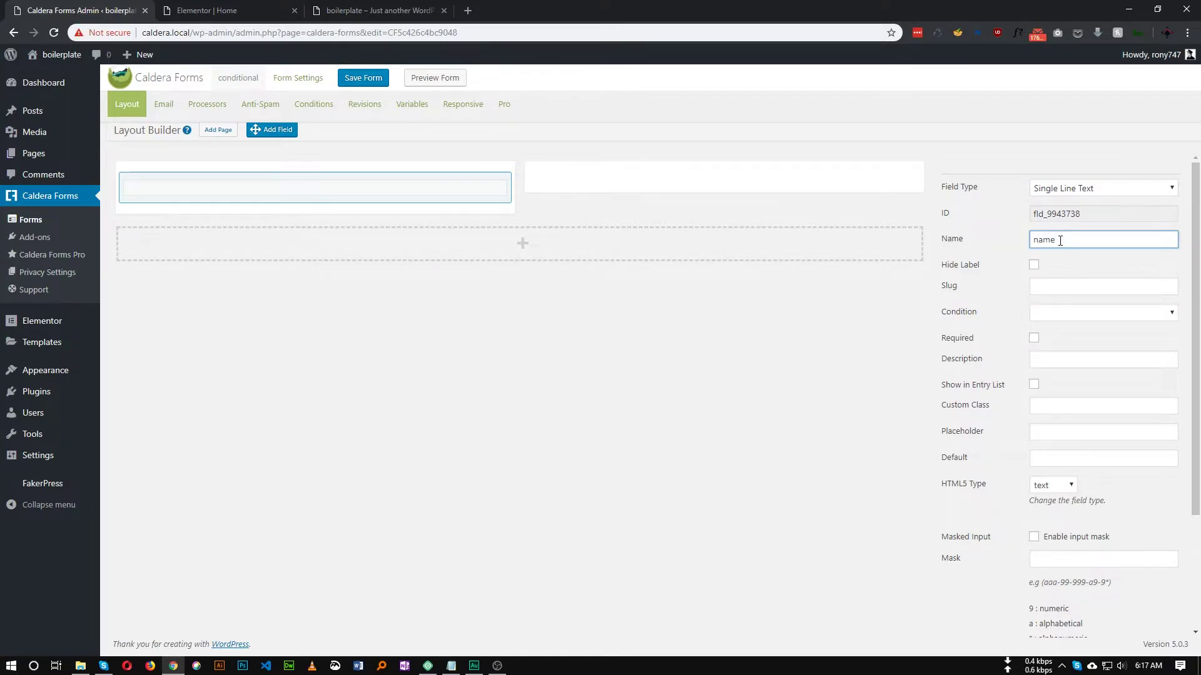
pyautogui.click(1034, 338)
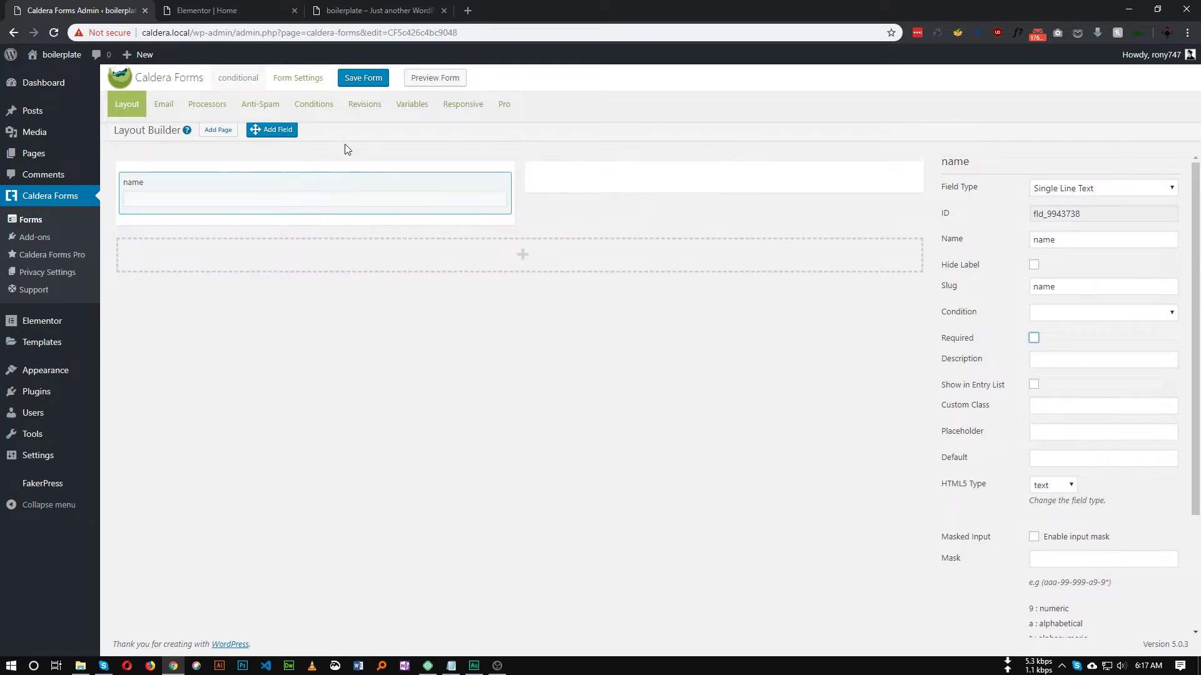
# Step: Add a required Email Address field named "Email" to the second column and save the form
pyautogui.moveTo(269, 131); pyautogui.dragTo(726, 180)
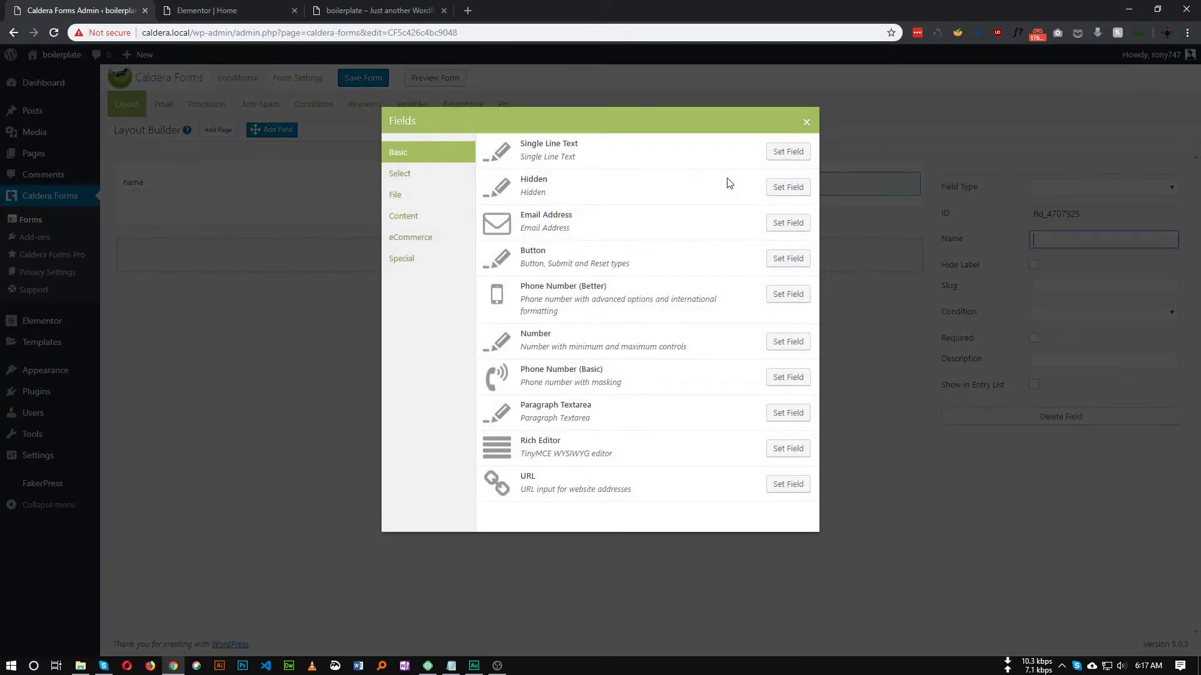
pyautogui.click(788, 223)
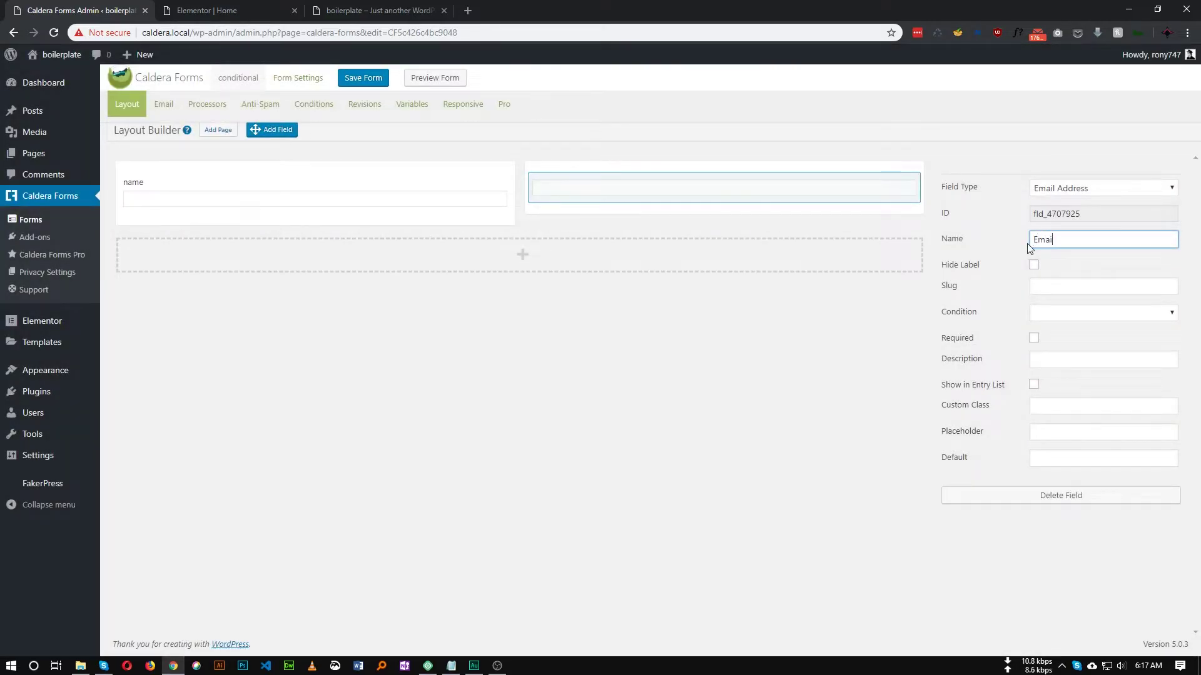
pyautogui.click(899, 351)
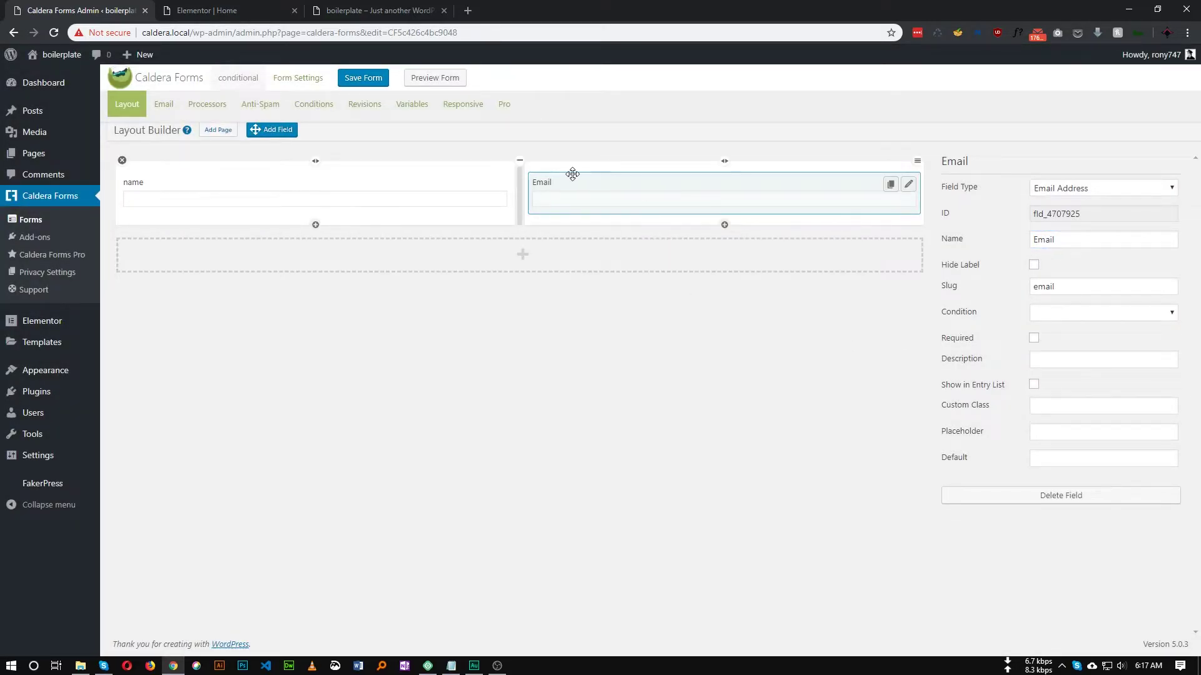
pyautogui.click(1034, 339)
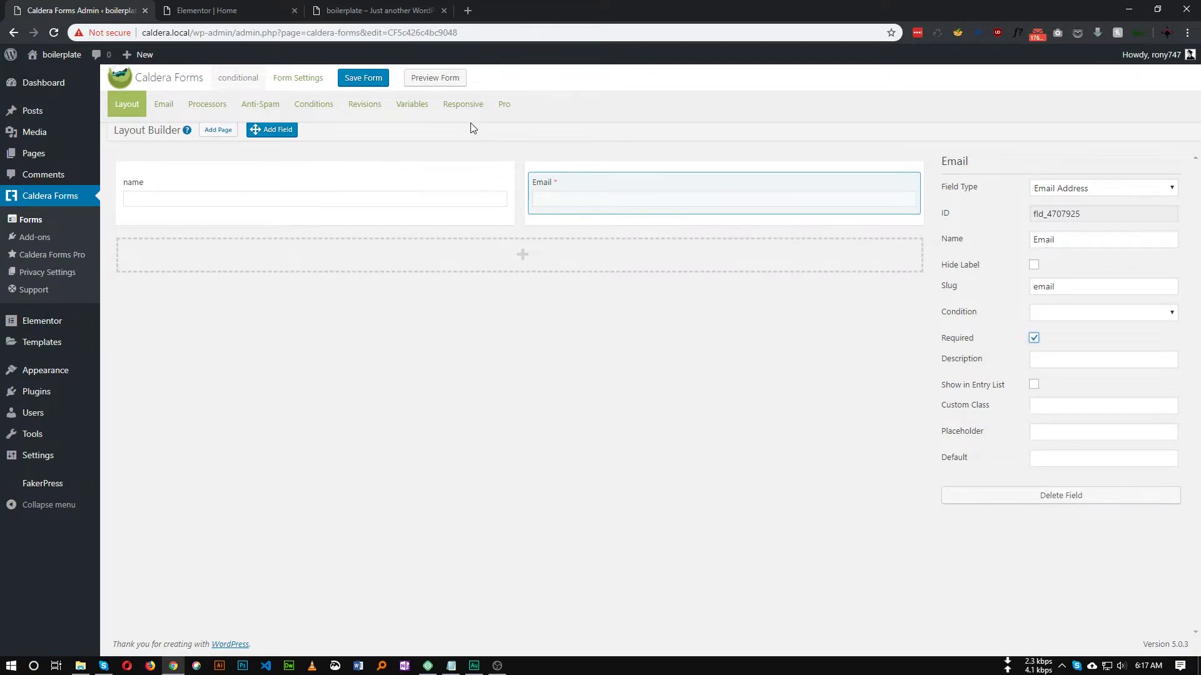
pyautogui.click(358, 80)
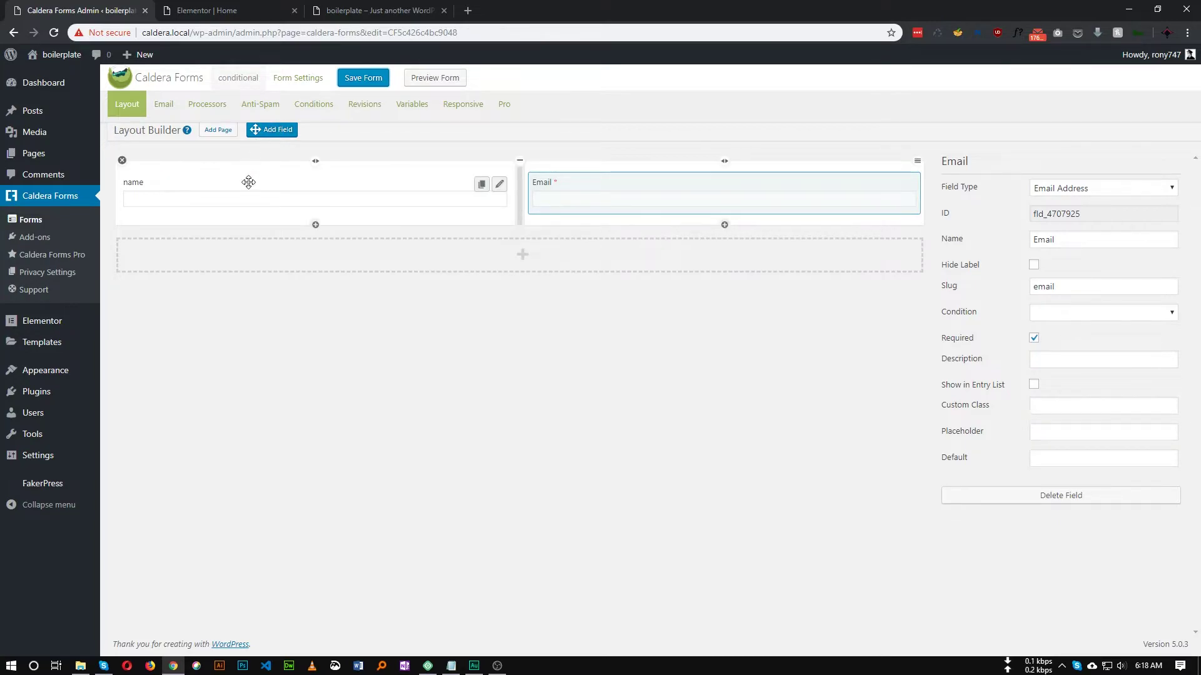
# Step: Add a second row to the form and place a Radio field named "Are you interested?" in it
pyautogui.click(525, 258)
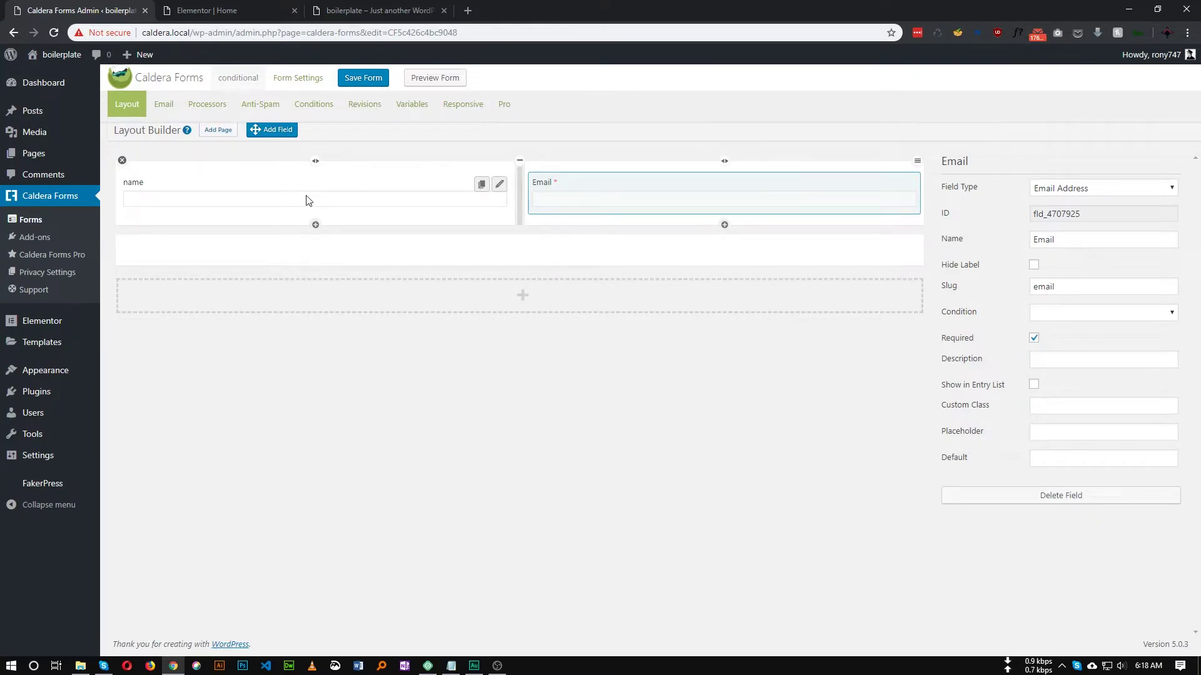
pyautogui.moveTo(278, 129); pyautogui.dragTo(446, 247)
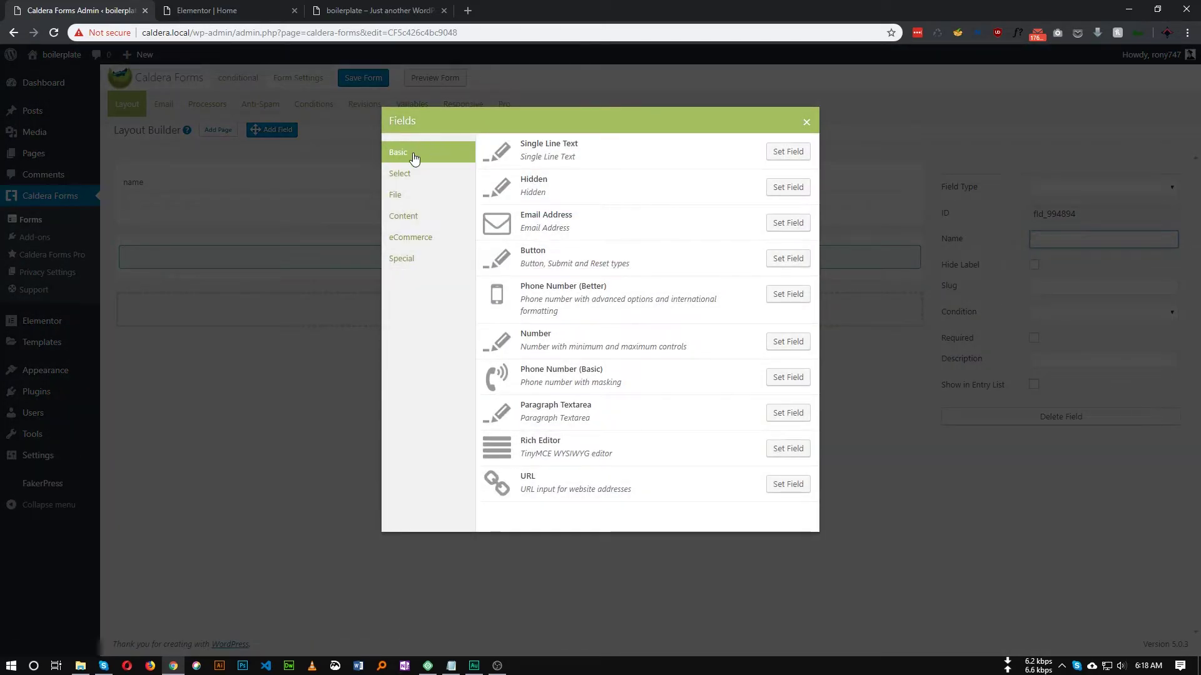
pyautogui.click(418, 175)
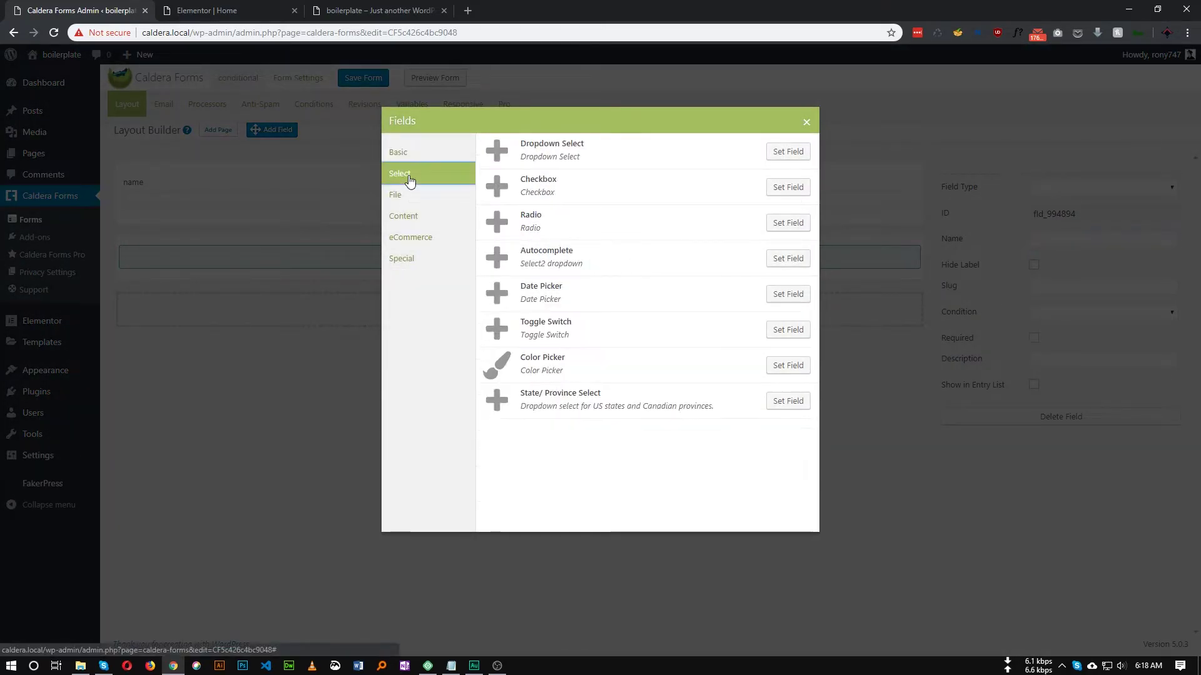
pyautogui.click(788, 224)
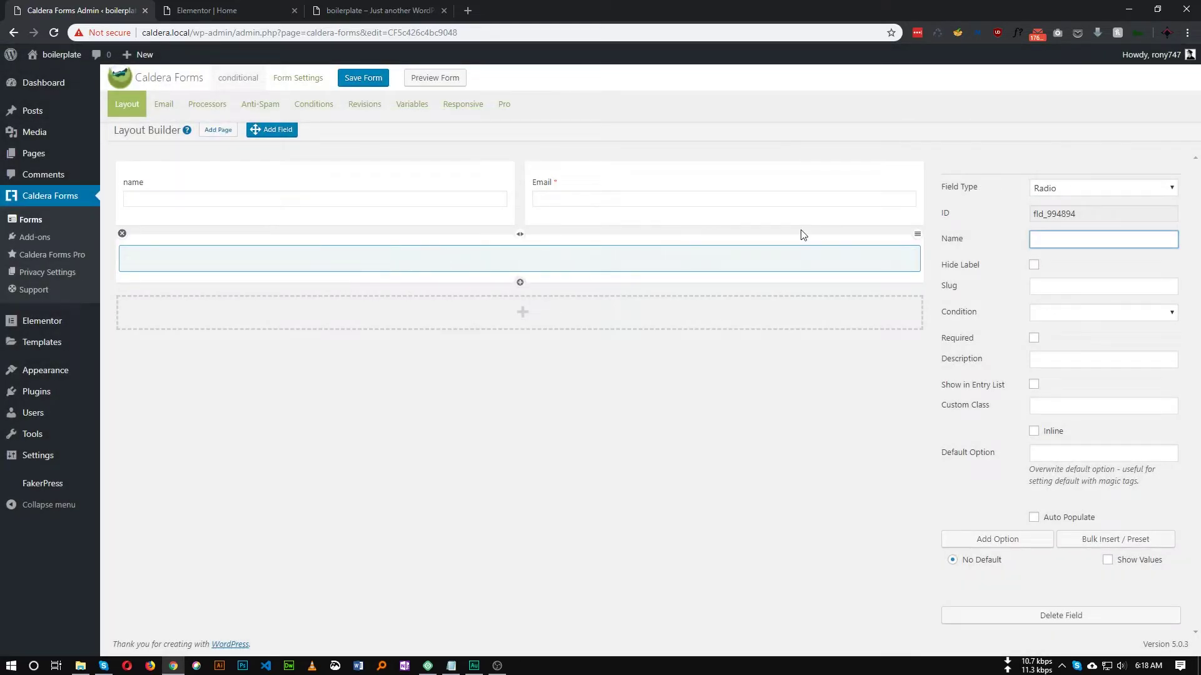
pyautogui.click(1057, 239)
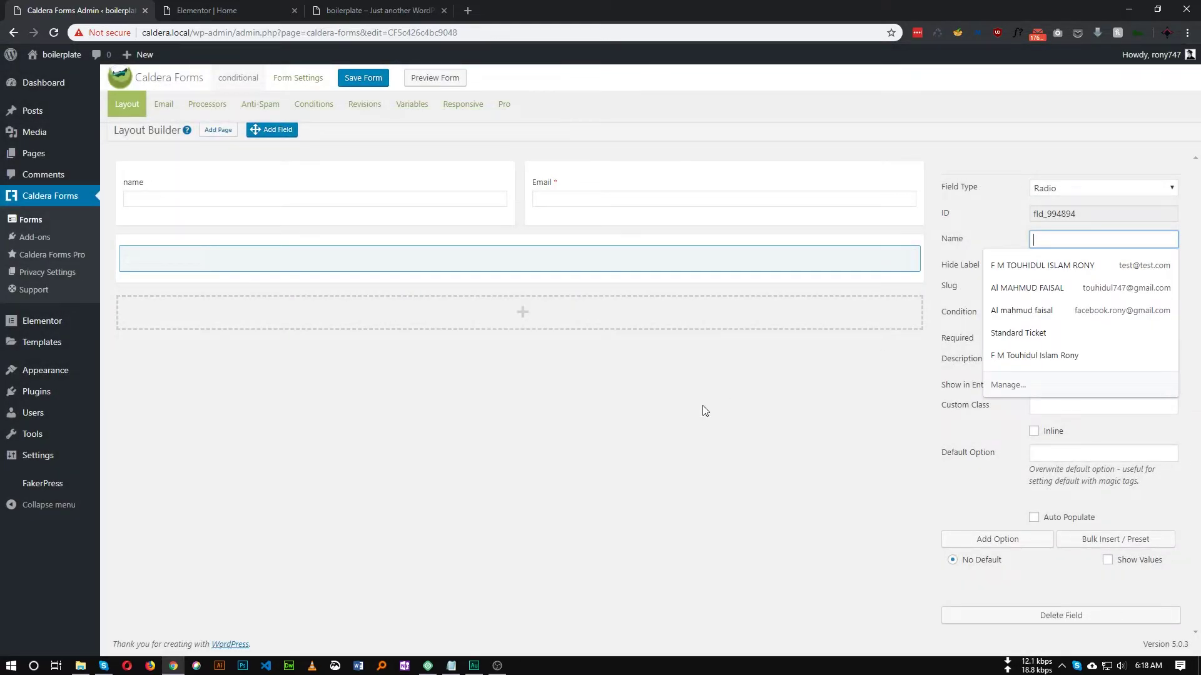
pyautogui.write('Ar')
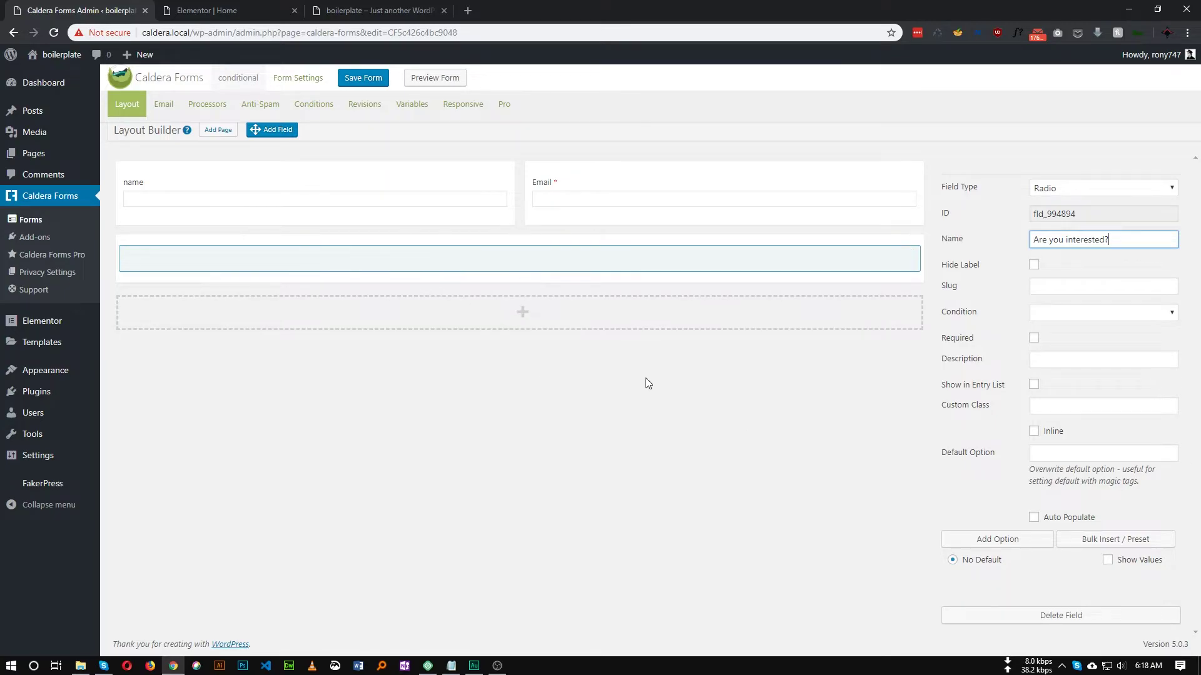
# Step: Give the radio field the options "Yes" and "No", with "No" as the default
pyautogui.click(999, 542)
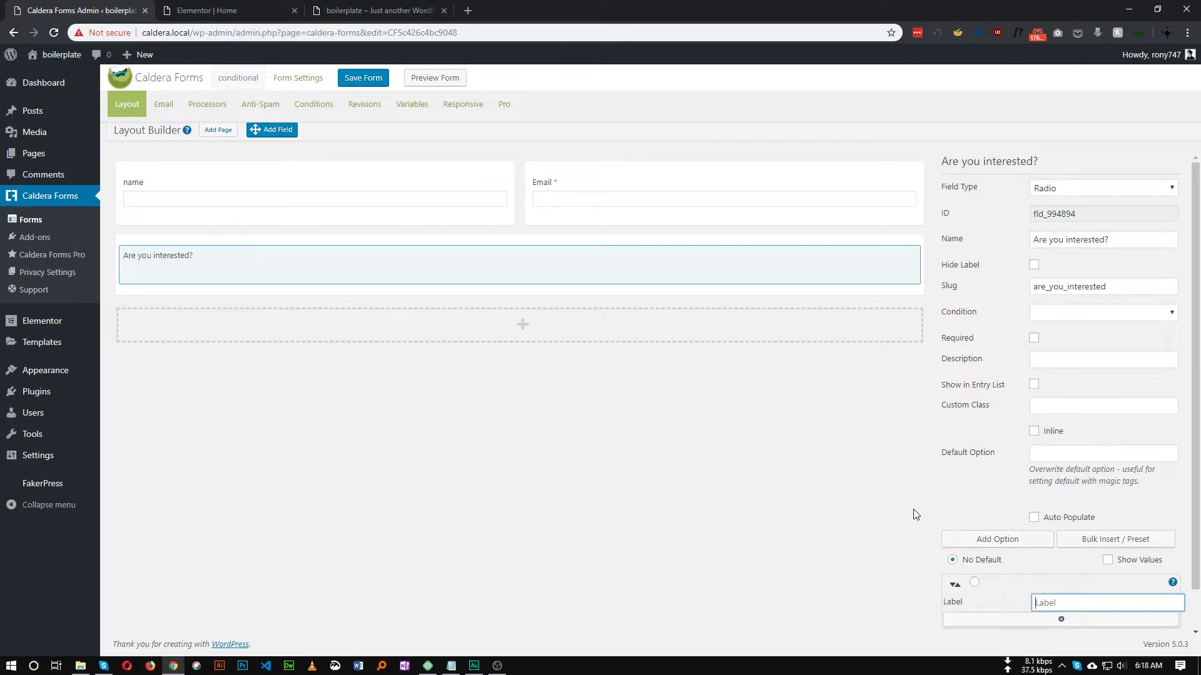
pyautogui.scroll(-1, 1028, 563)
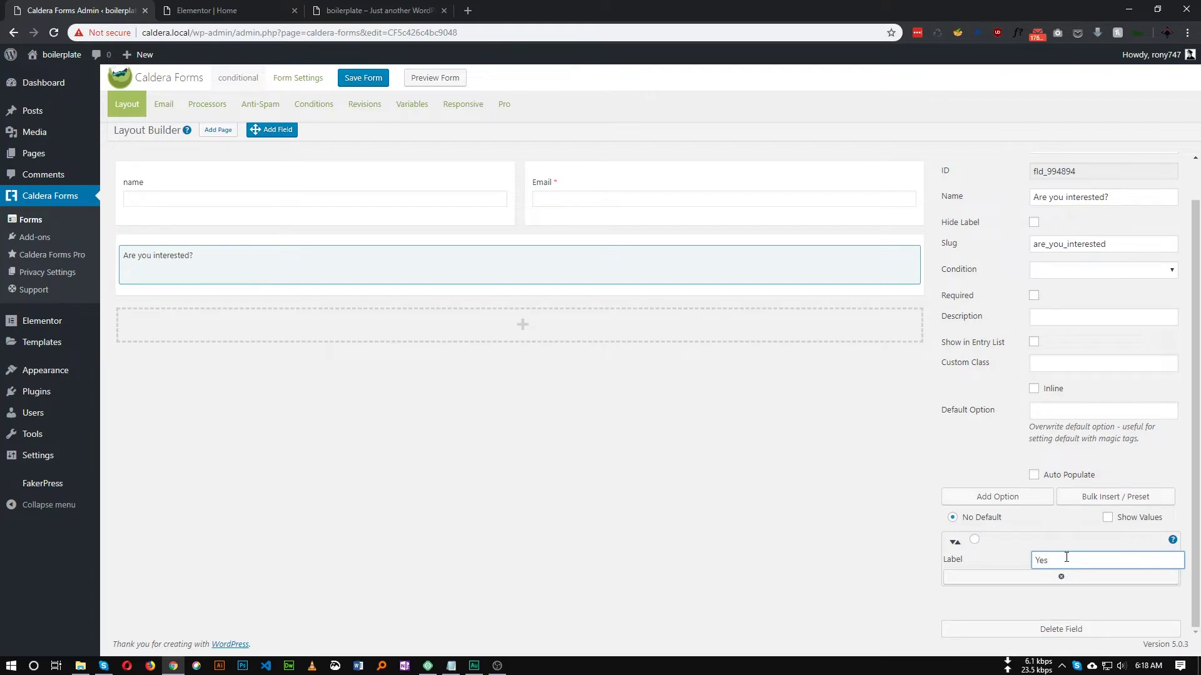
pyautogui.click(1001, 499)
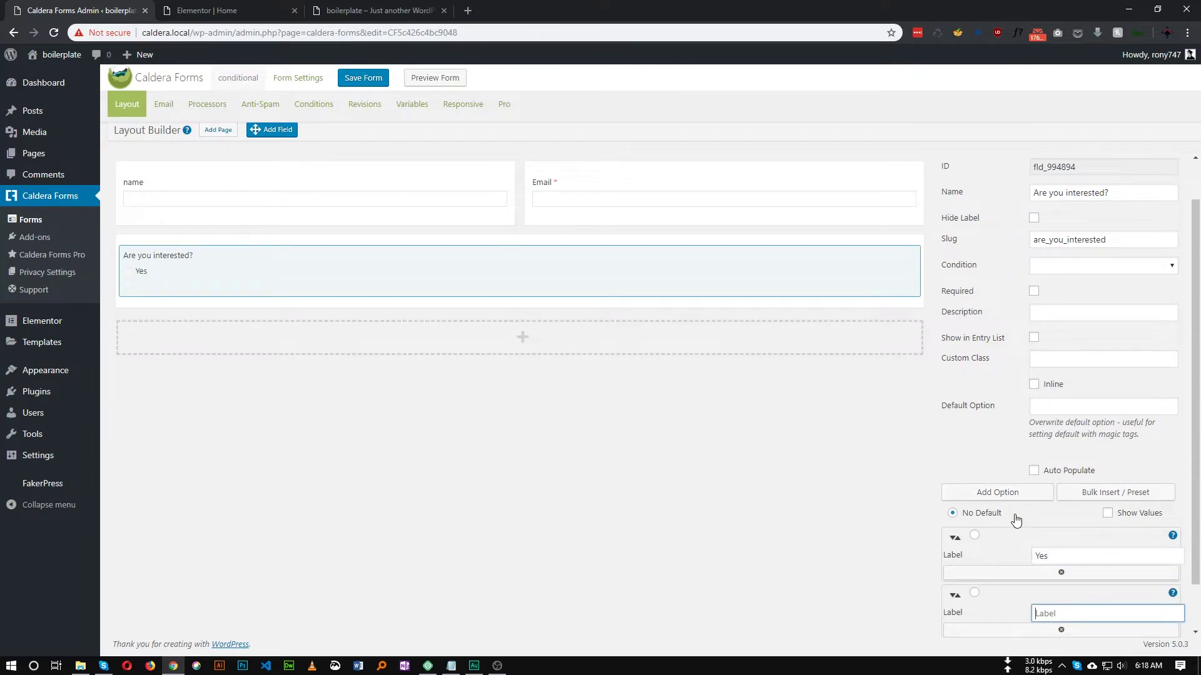
pyautogui.scroll(-1, 1051, 550)
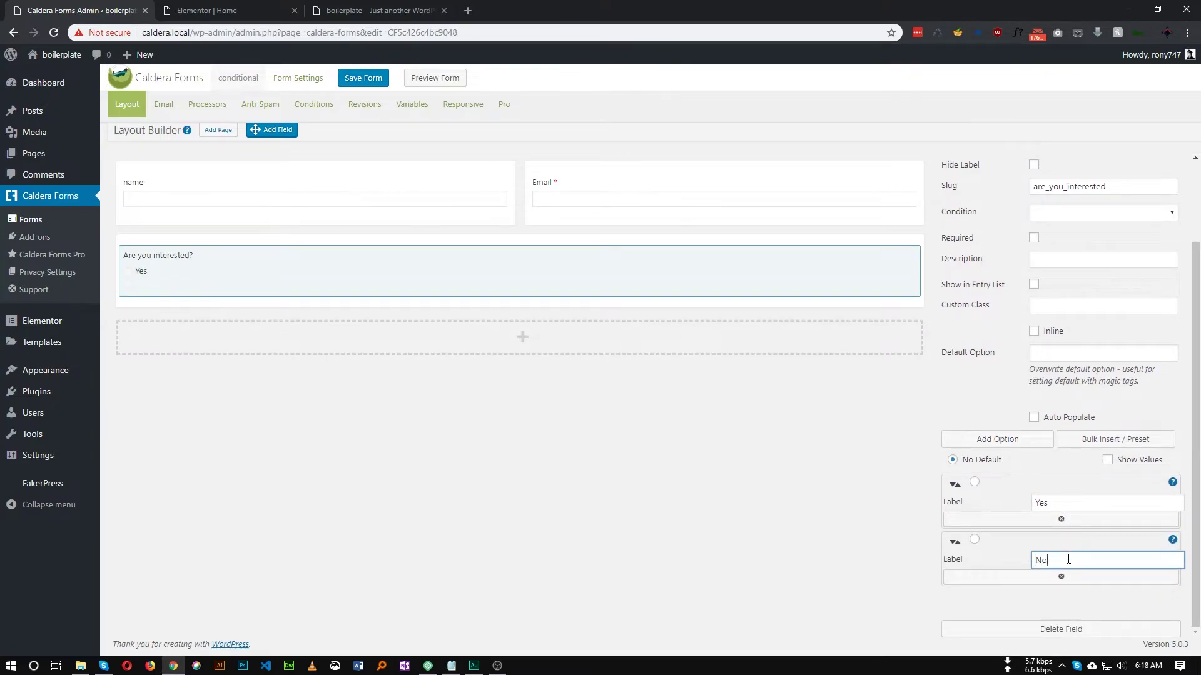
pyautogui.click(975, 541)
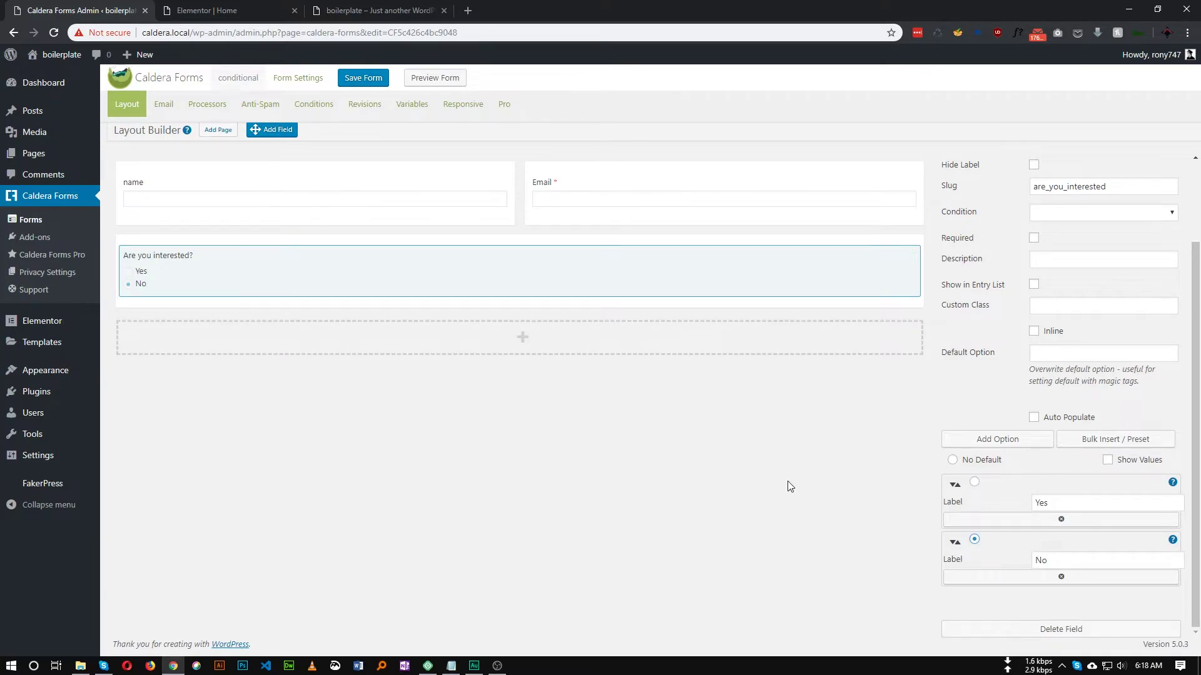
# Step: Add a third row containing a required Single Line Text field named "Company Name"
pyautogui.click(524, 339)
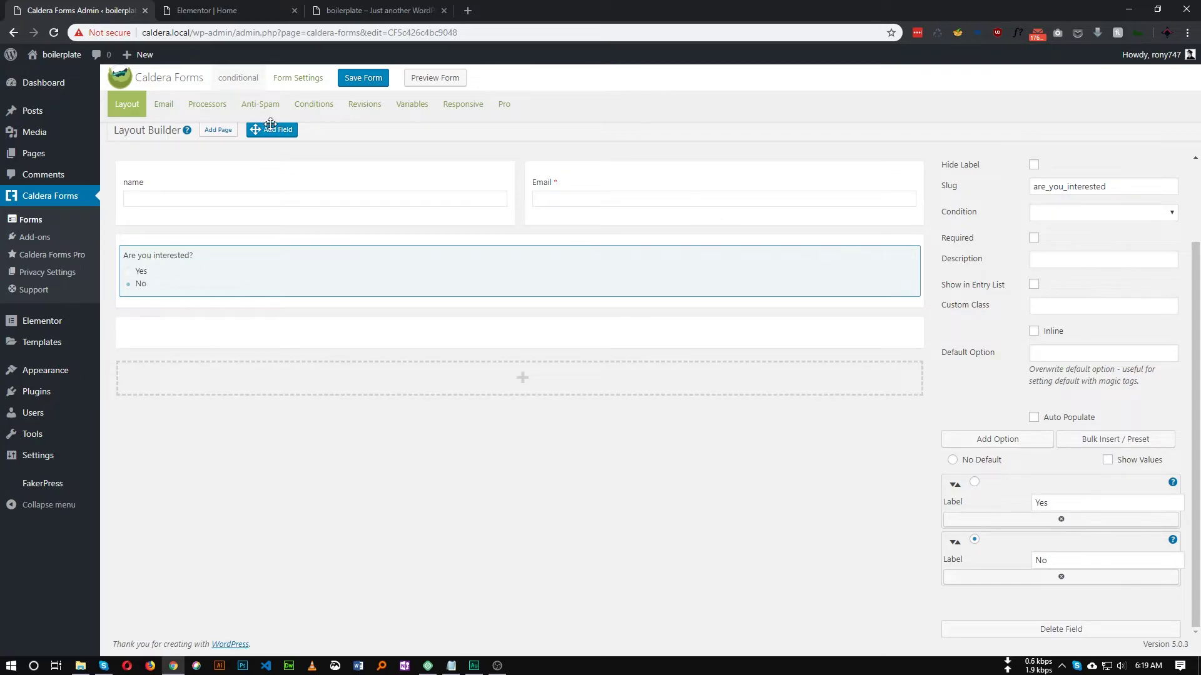
pyautogui.moveTo(269, 129); pyautogui.dragTo(469, 332)
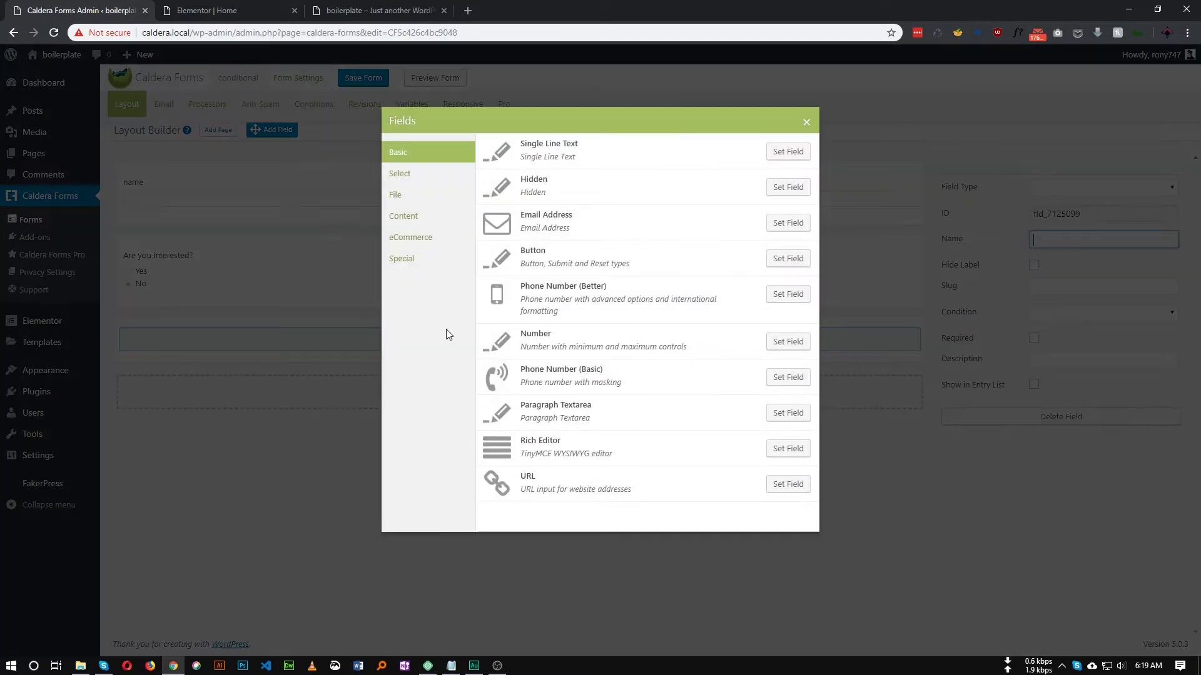
pyautogui.click(788, 151)
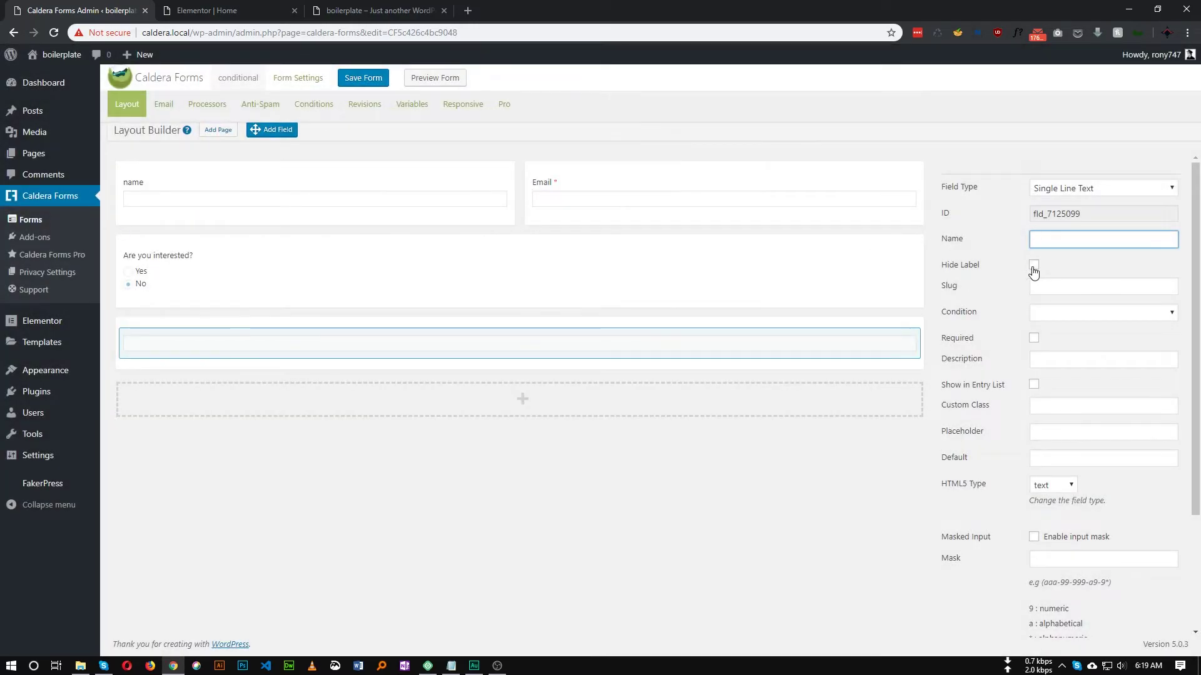
pyautogui.write('Company Name')
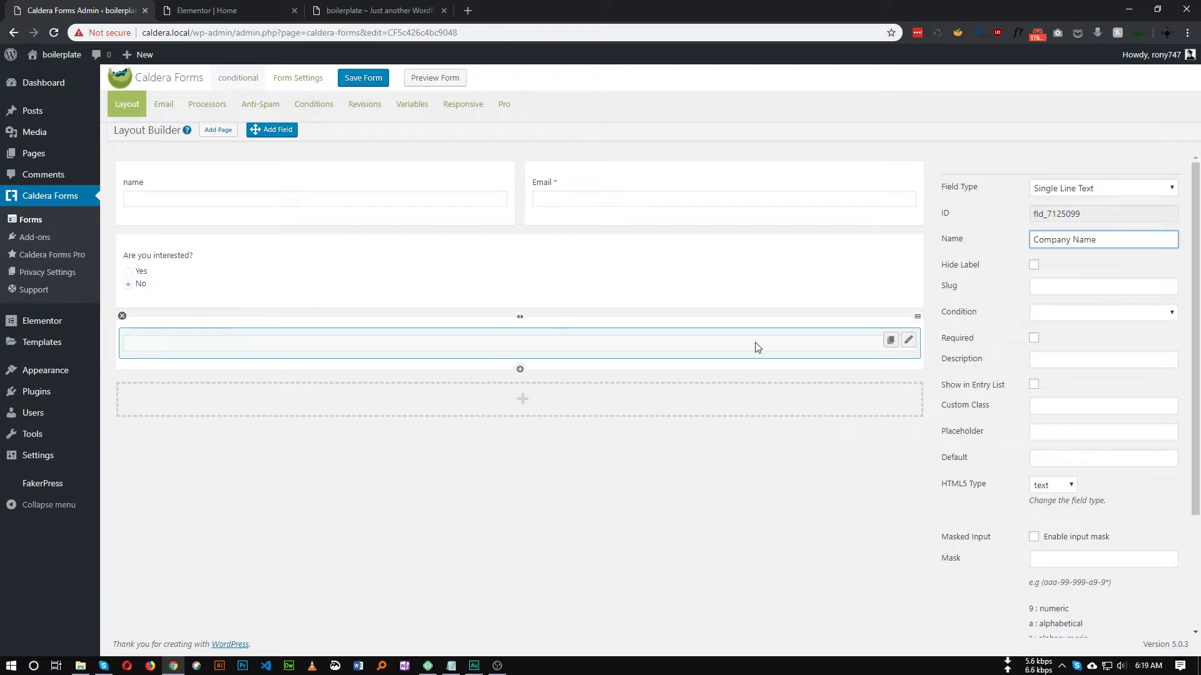
pyautogui.click(1035, 338)
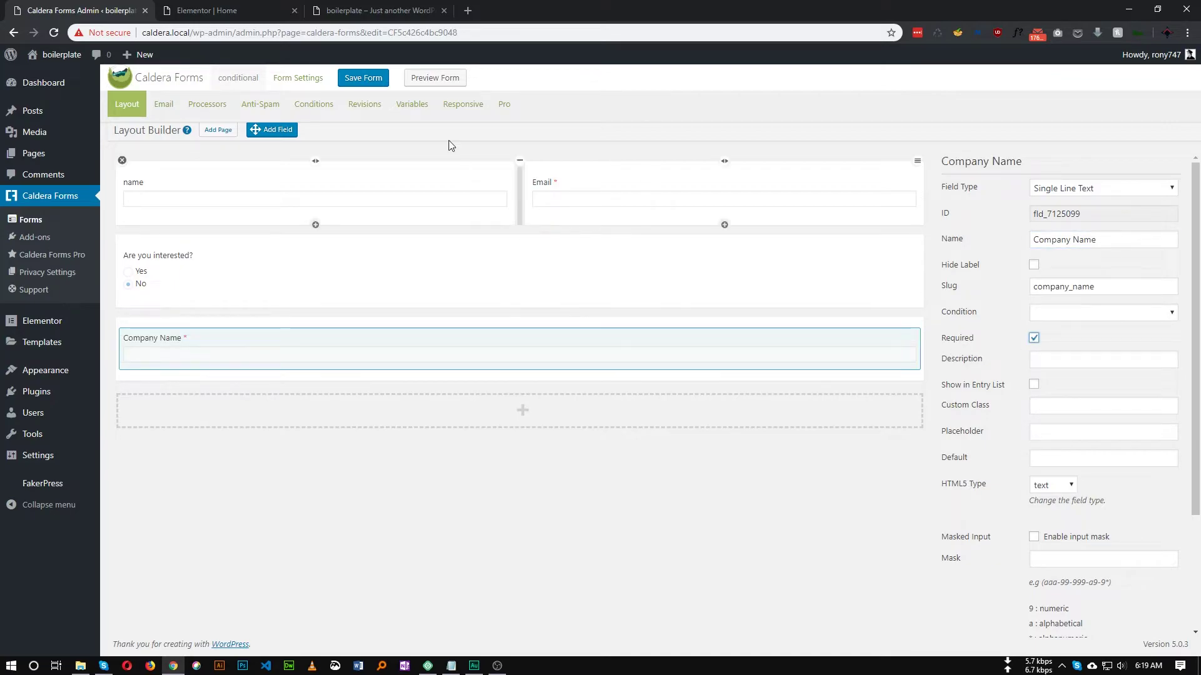
# Step: Add a Paragraph Textarea field named "Adress" below the Company Name field in the same row
pyautogui.moveTo(270, 128); pyautogui.dragTo(330, 371)
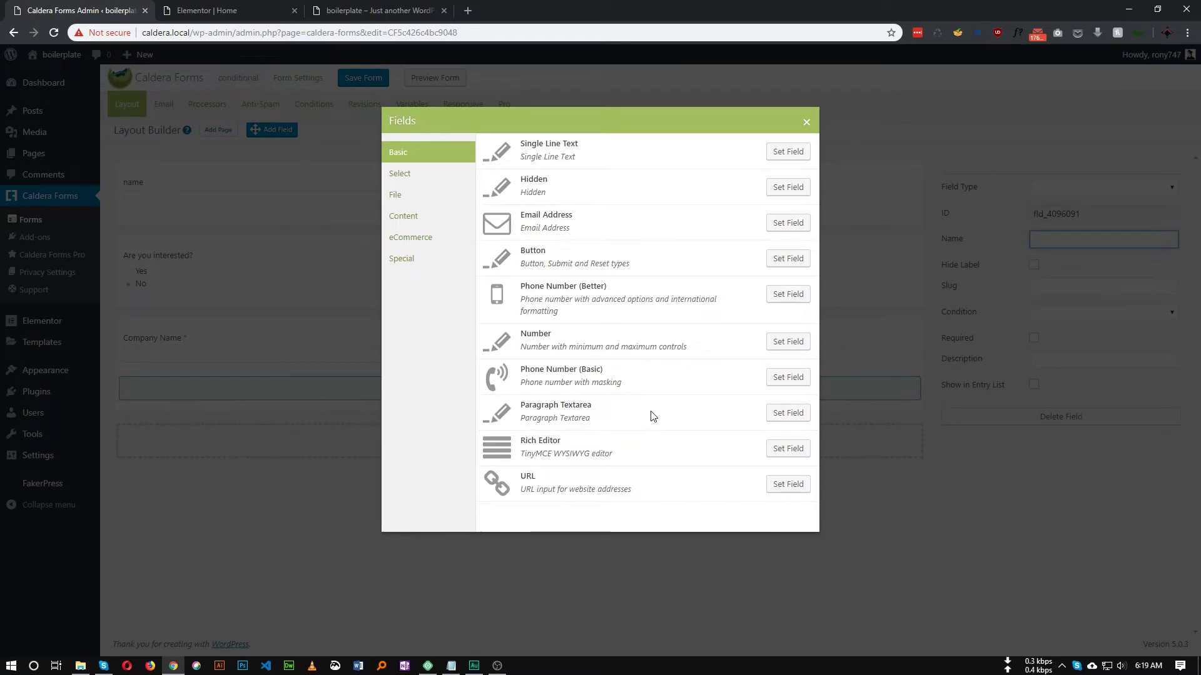
pyautogui.click(780, 414)
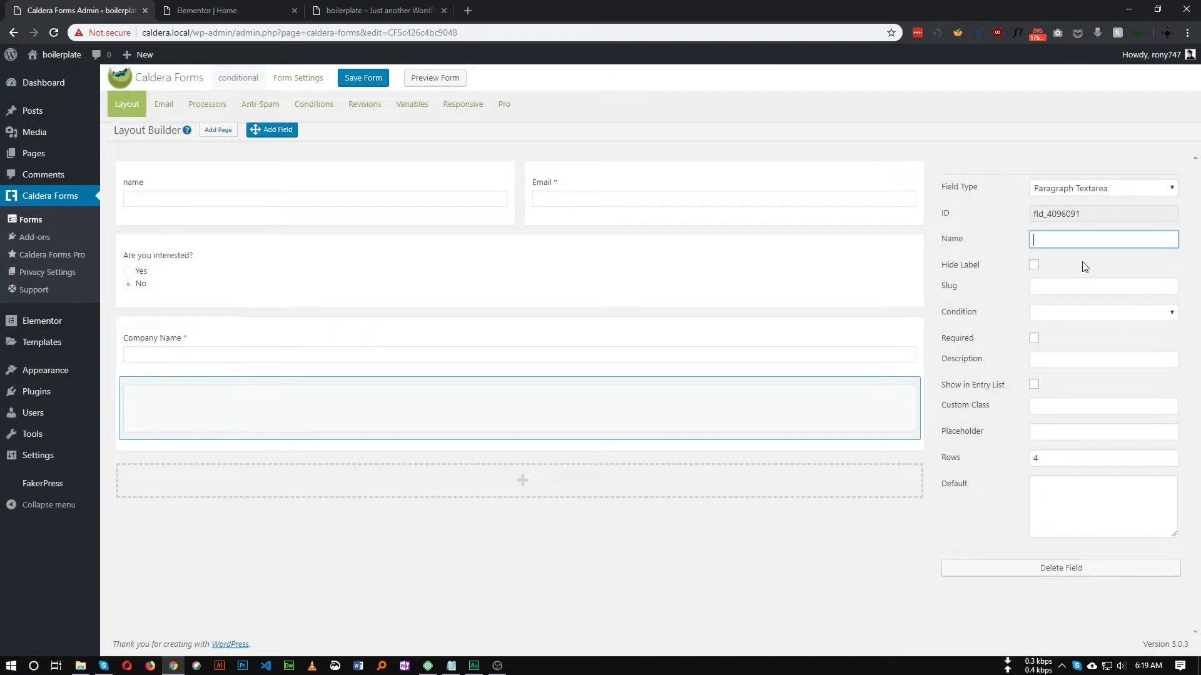
pyautogui.write('Adress')
# Step: Add a Phone Number (Better) field named "Phone" below the Adress field
pyautogui.moveTo(277, 127); pyautogui.dragTo(509, 442)
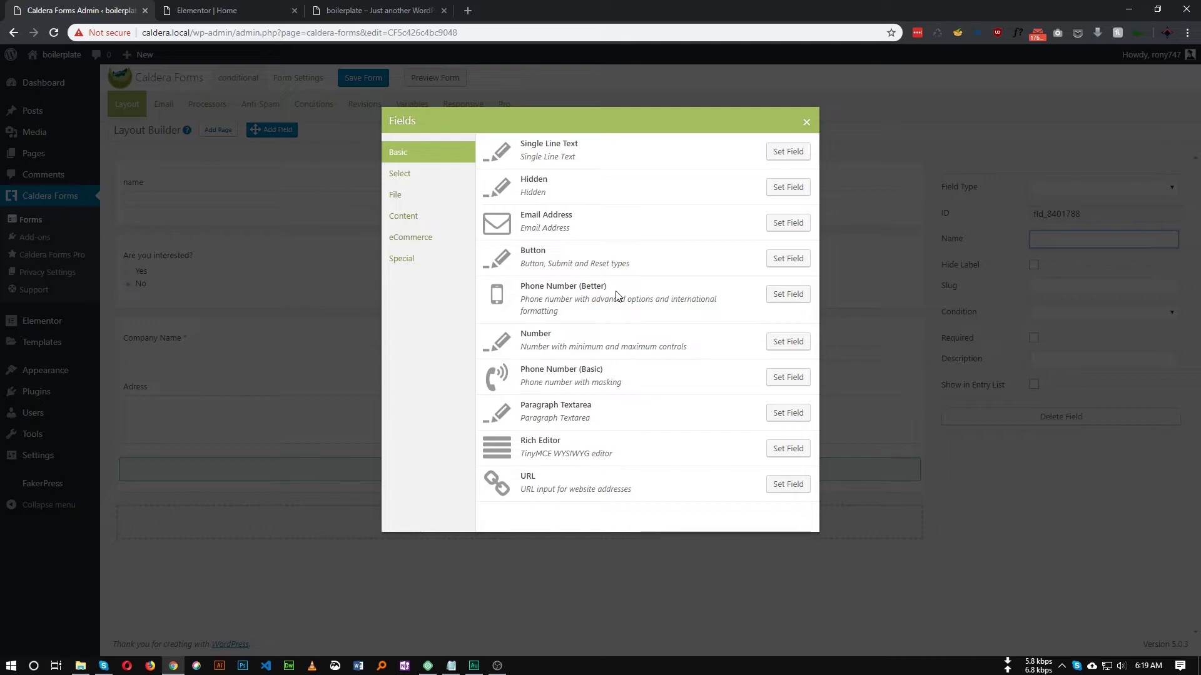
pyautogui.click(788, 295)
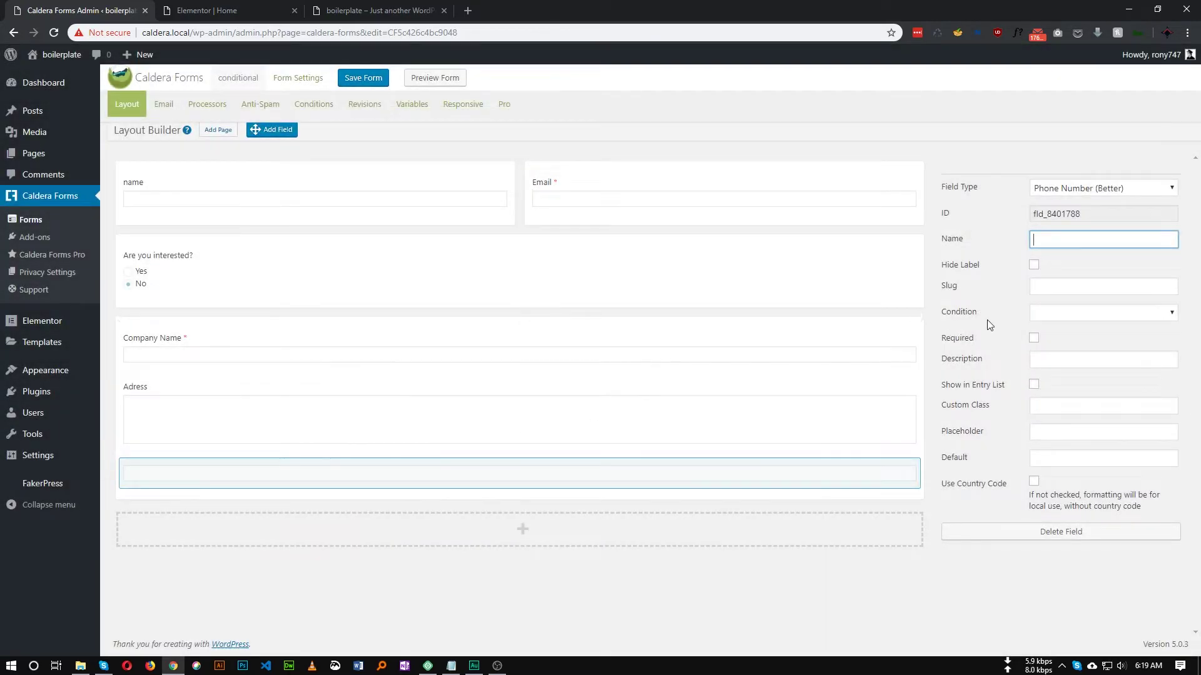
pyautogui.write('Phone')
pyautogui.click(329, 445)
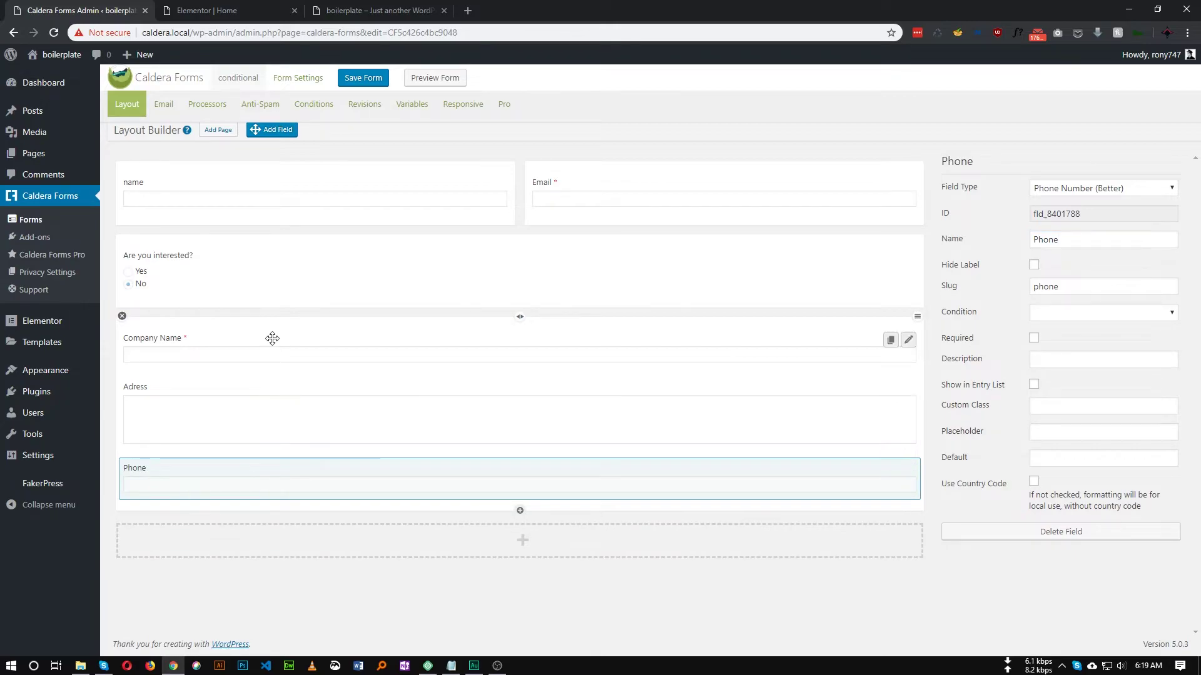
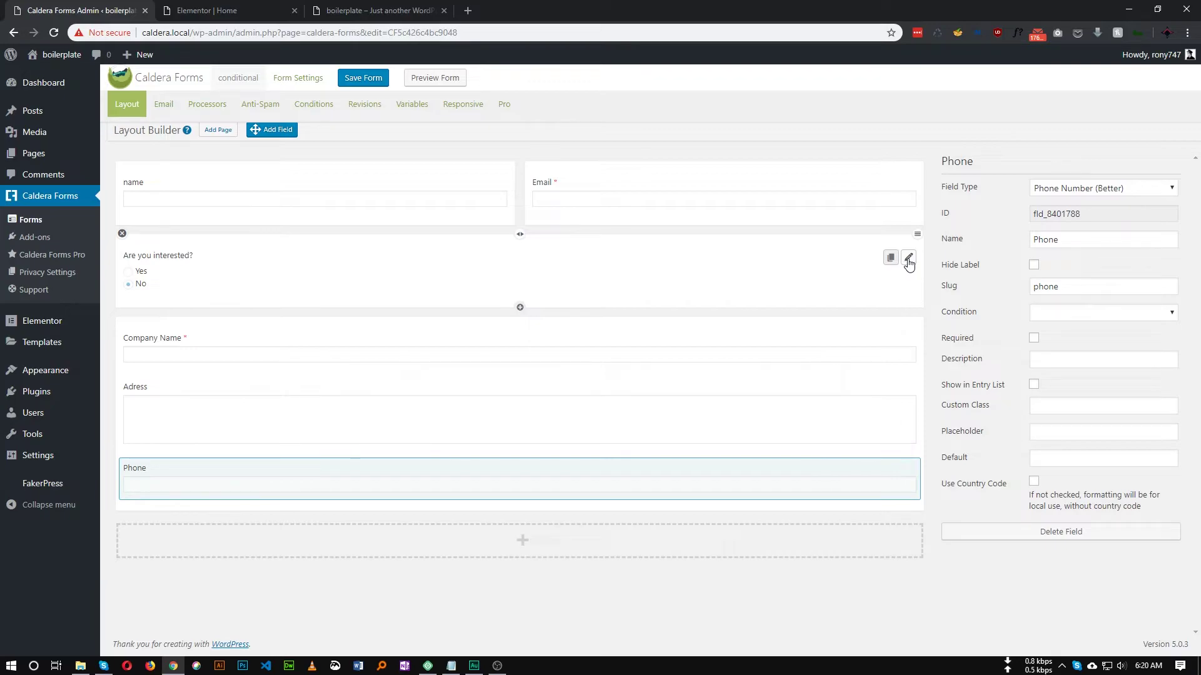
# Step: Add a third option labelled "Maybe" to the "Are you interested?" radio field
pyautogui.click(908, 260)
pyautogui.scroll(-2, 1072, 465)
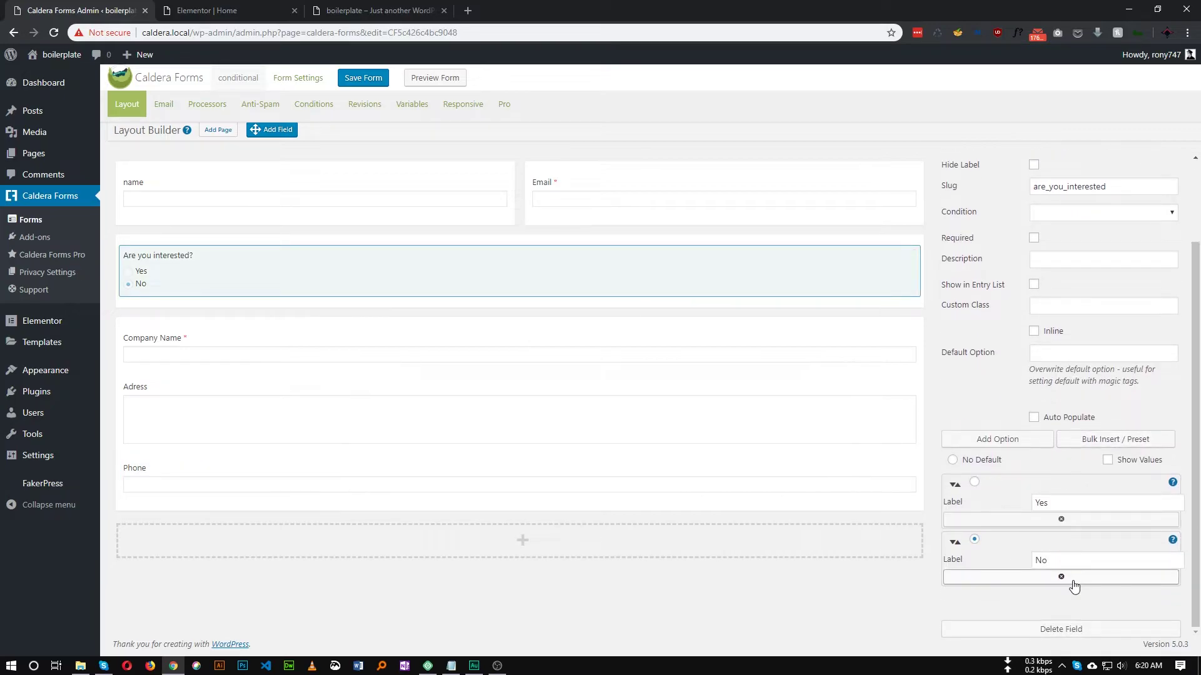
pyautogui.click(1004, 439)
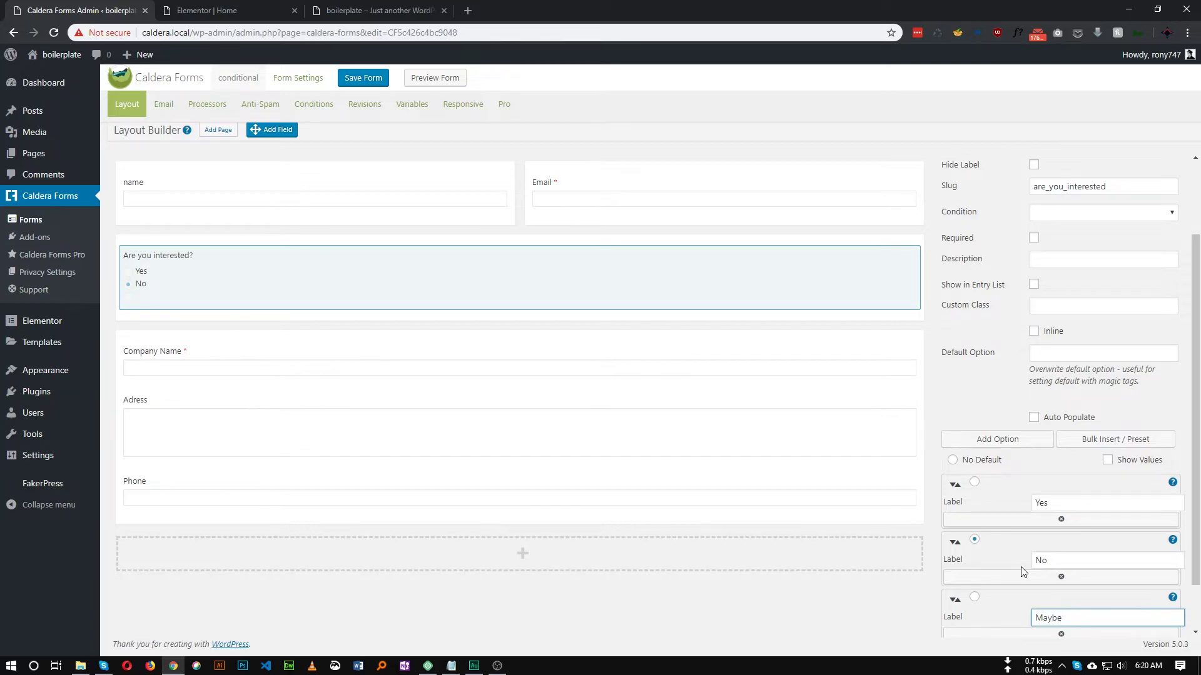
pyautogui.scroll(-1, 1010, 494)
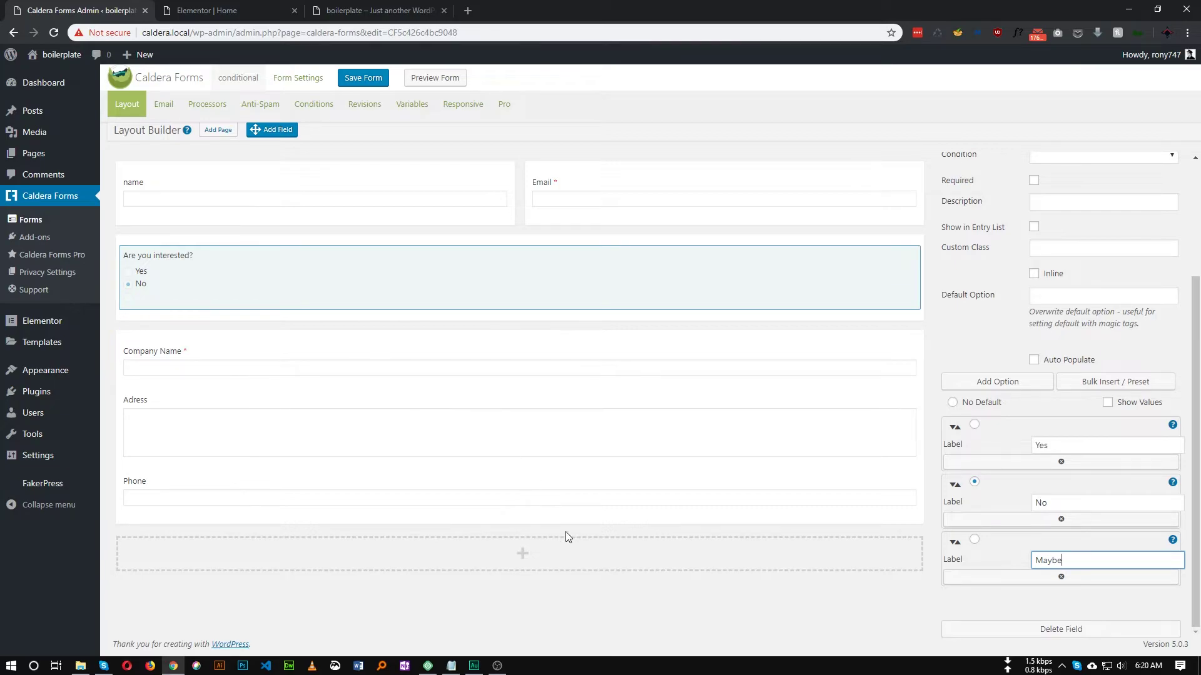
# Step: Add a new row below the Phone row and place an HTML content field in it
pyautogui.click(524, 554)
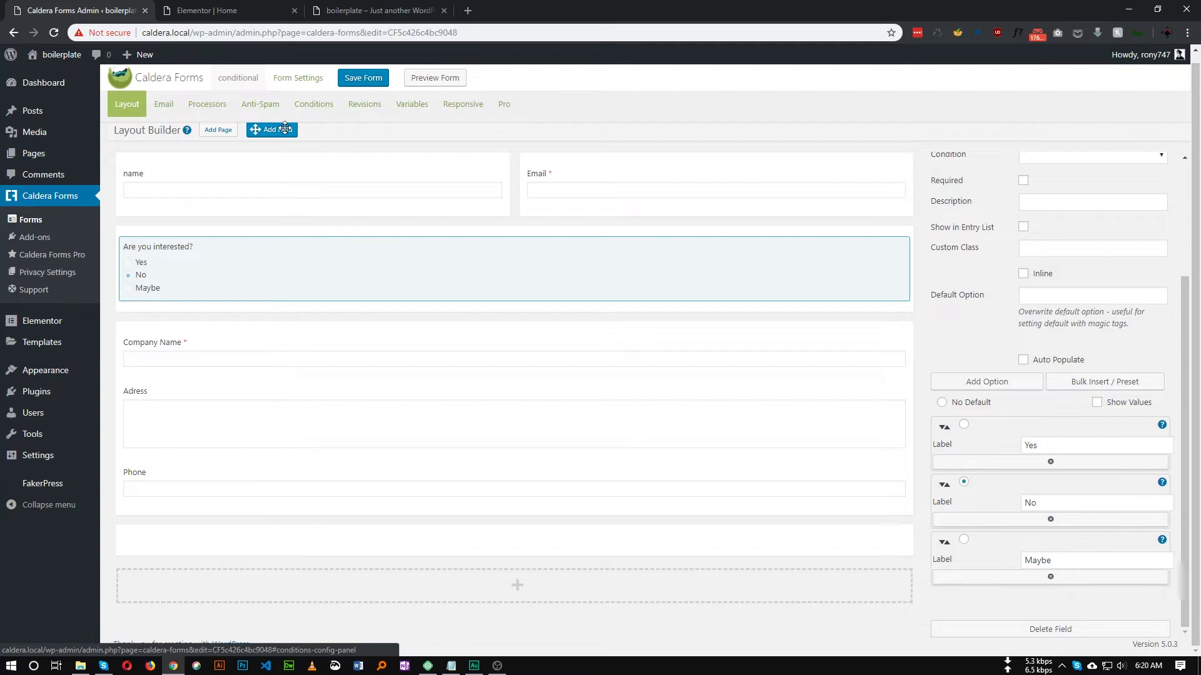
pyautogui.click(529, 532)
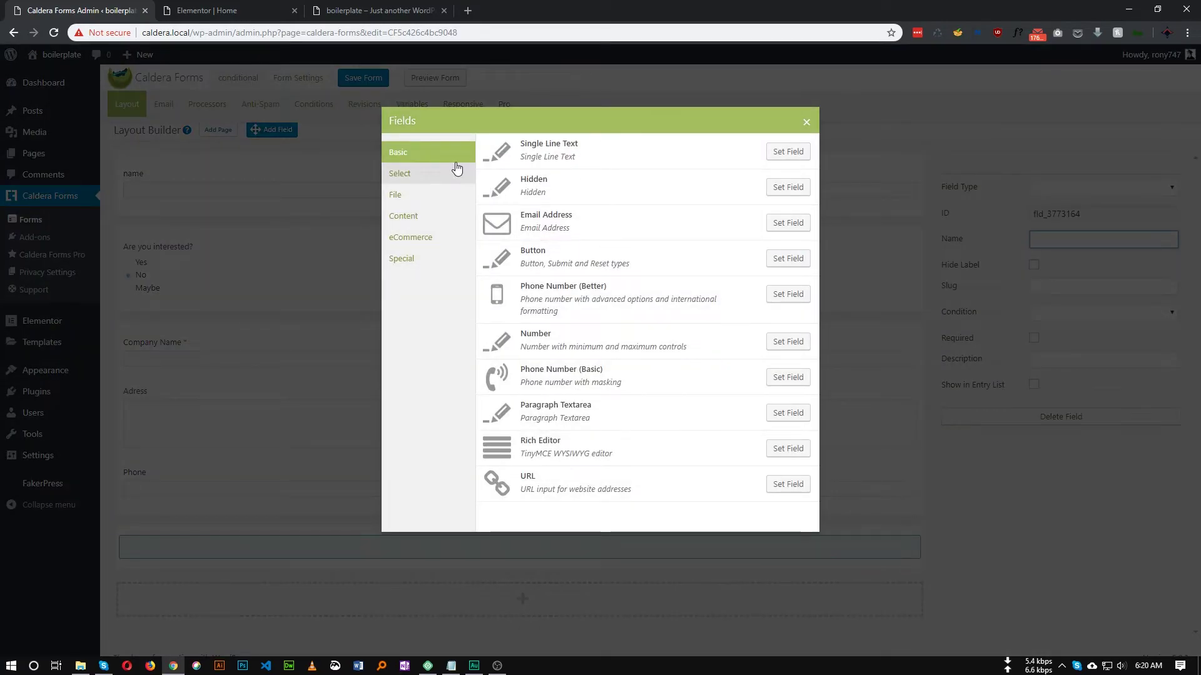
pyautogui.click(412, 215)
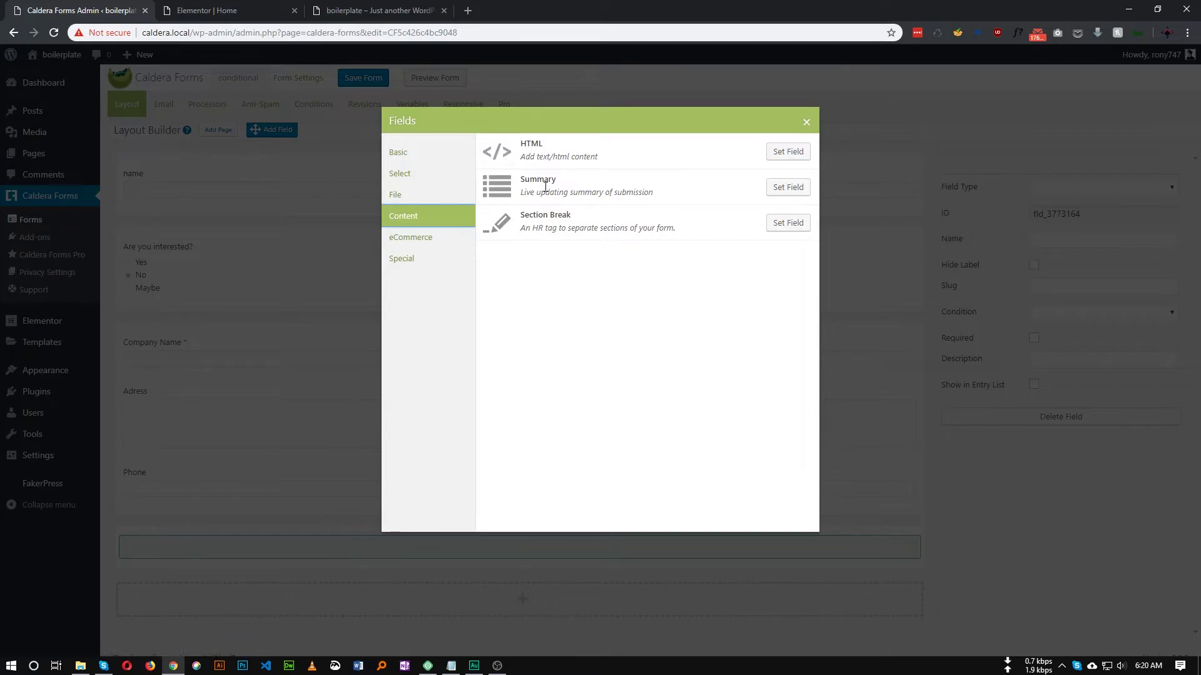
pyautogui.click(789, 153)
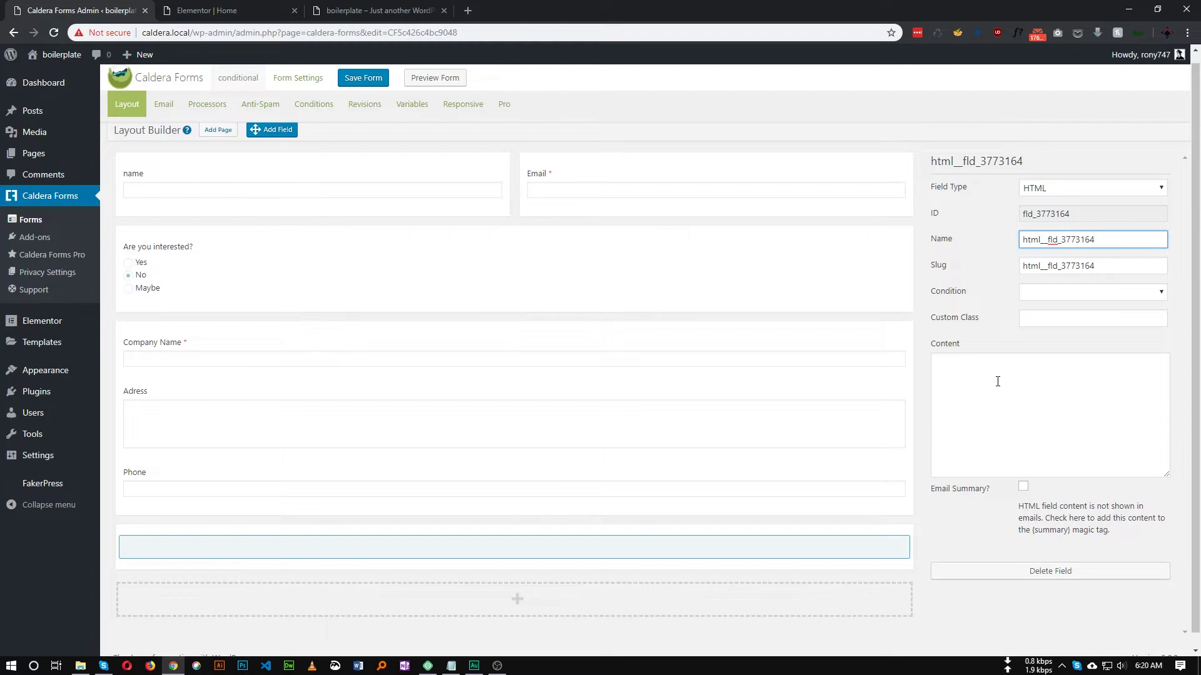
# Step: Name the HTML field "may be content" and set its slug to may_be_content
pyautogui.click(997, 381)
pyautogui.doubleClick(1063, 239)
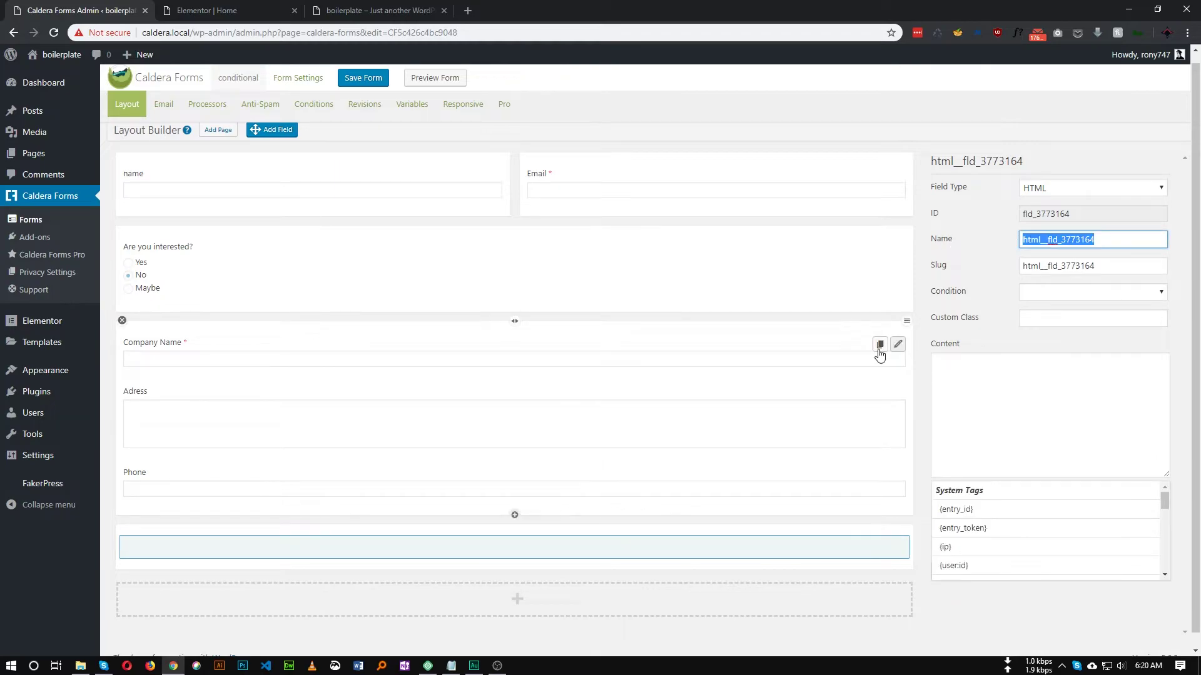
pyautogui.write('may_content')
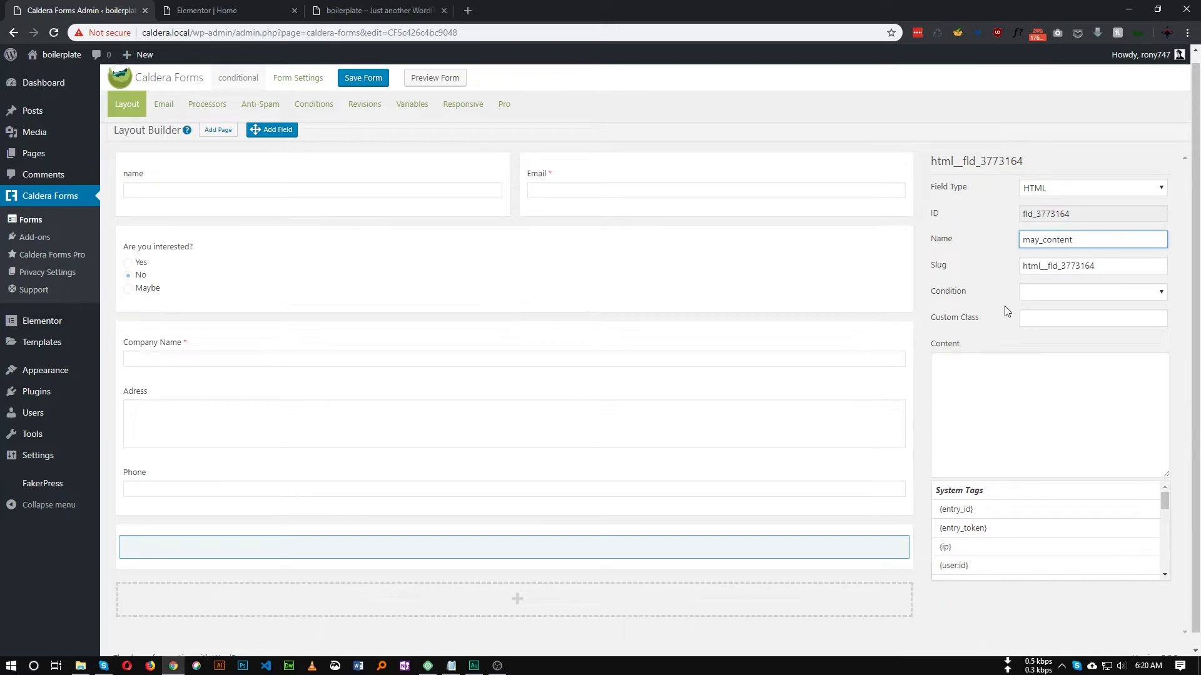
pyautogui.write(' er')
pyautogui.press('BackSpace')
pyautogui.write('be')
pyautogui.click(1035, 394)
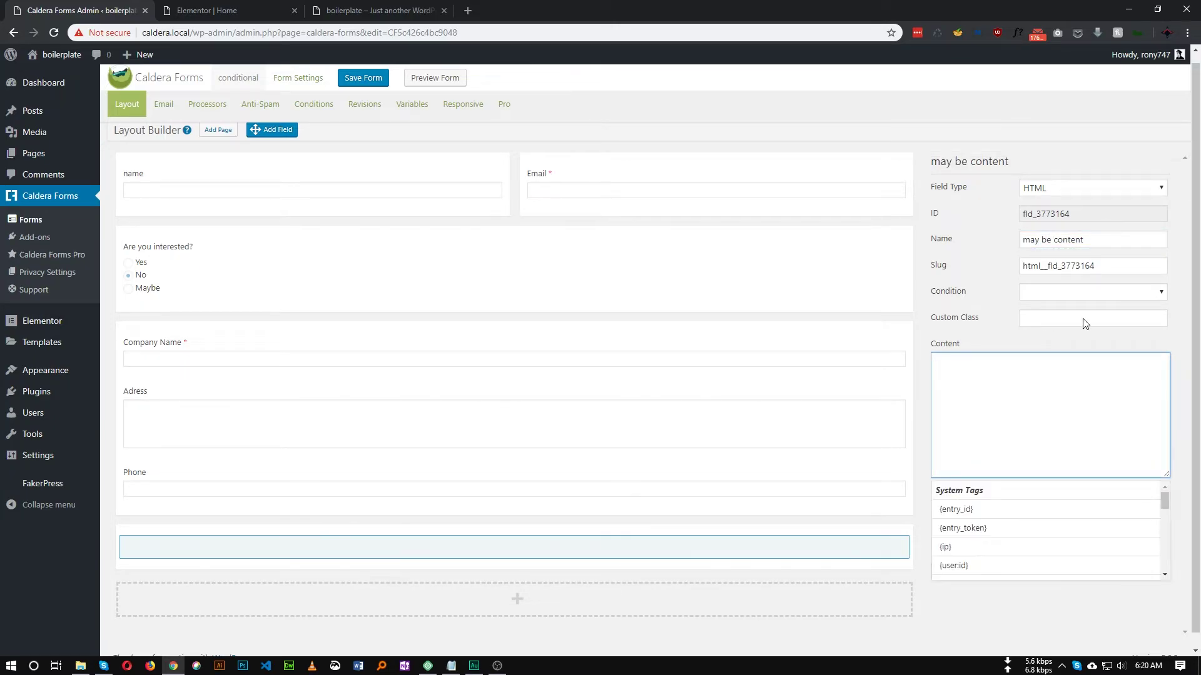
pyautogui.click(1107, 269)
pyautogui.doubleClick(1107, 268)
pyautogui.press('BackSpace')
pyautogui.click(1114, 238)
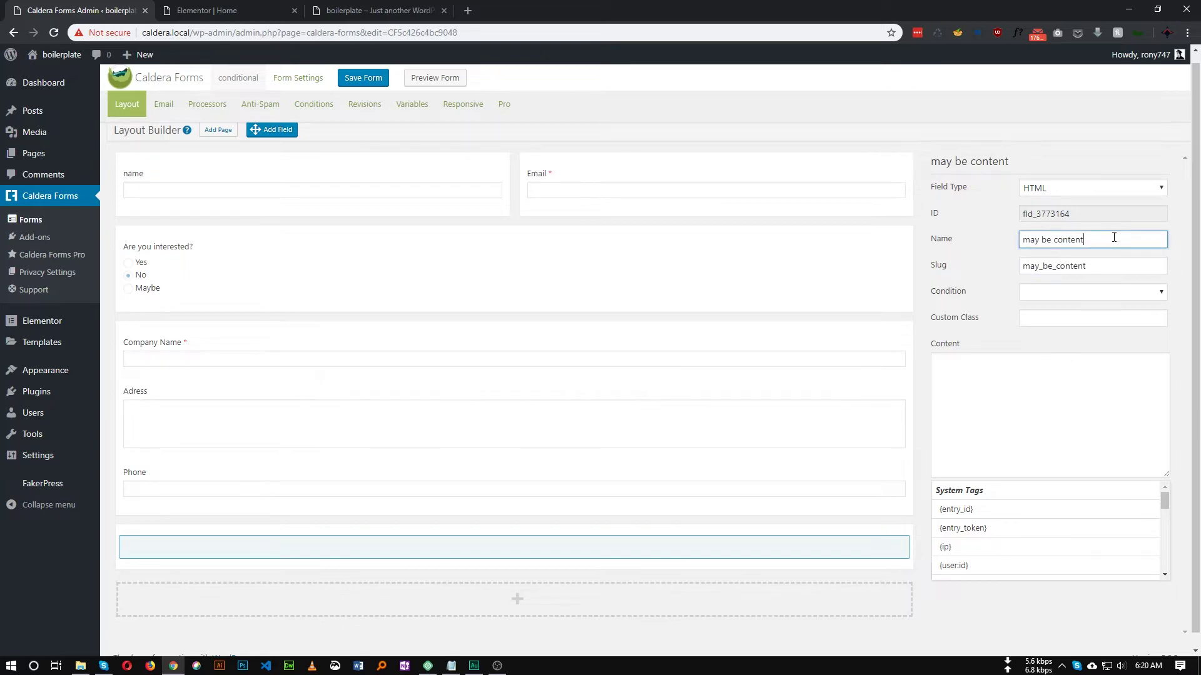
pyautogui.click(1003, 405)
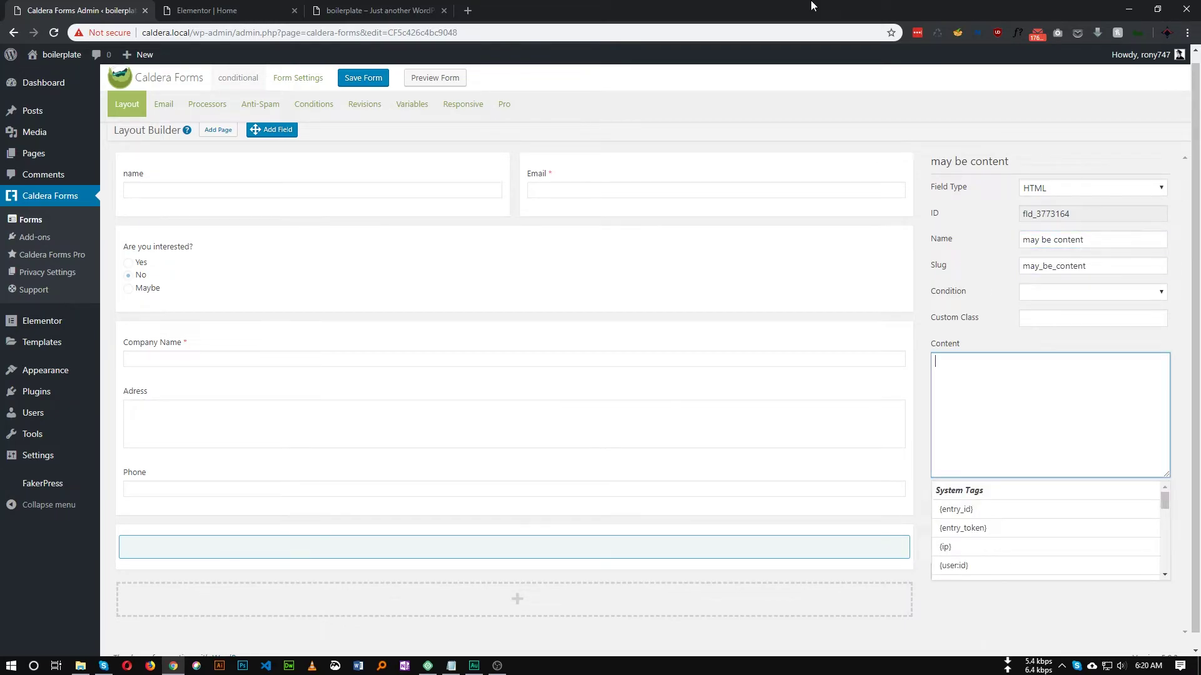
# Step: Open lipsum.com in a new browser tab and copy the "What is Lorem Ipsum?" paragraph
pyautogui.click(467, 10)
pyautogui.write('l')
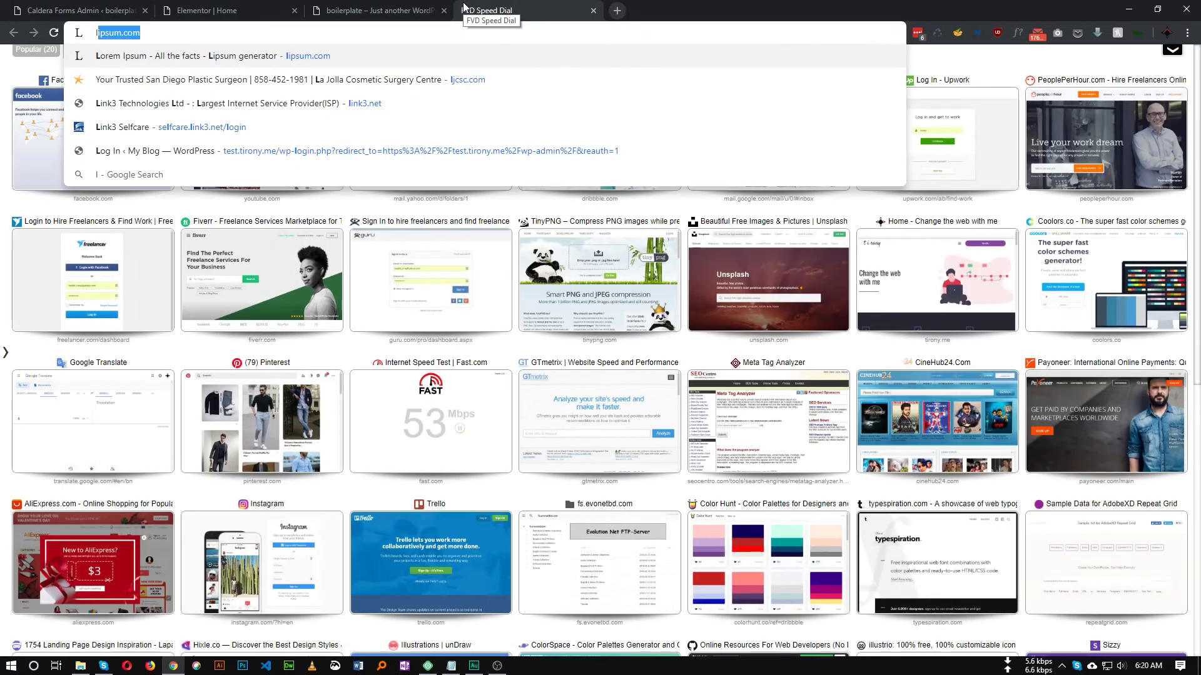
pyautogui.press('Return')
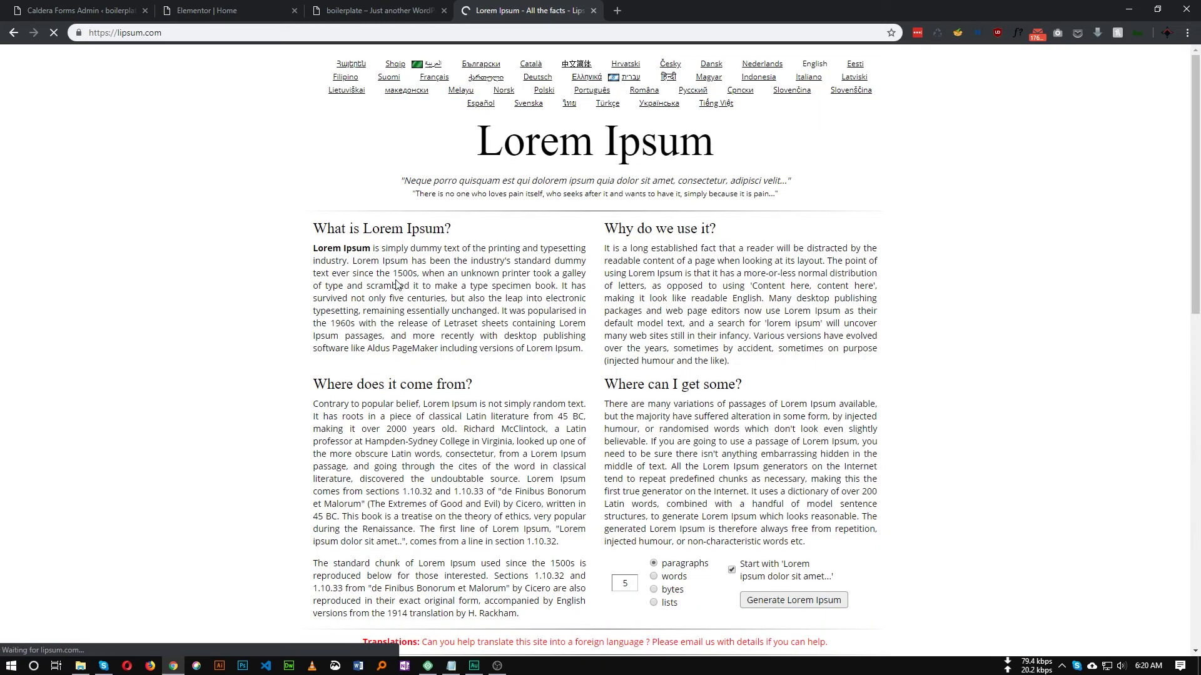
pyautogui.tripleClick(417, 289)
pyautogui.hotkey('ctrl', 'c')
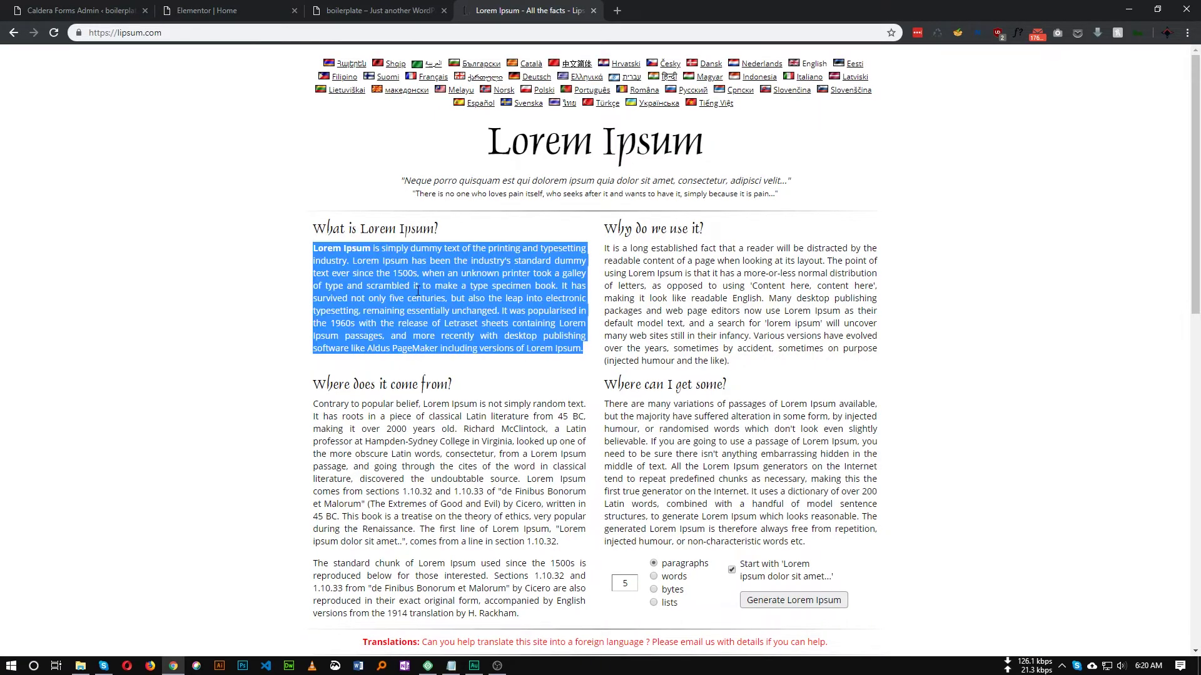
# Step: Back in the form editor, fill the HTML field's content with an h4 heading "Read it please" and the copied text inside p tags
pyautogui.click(128, 11)
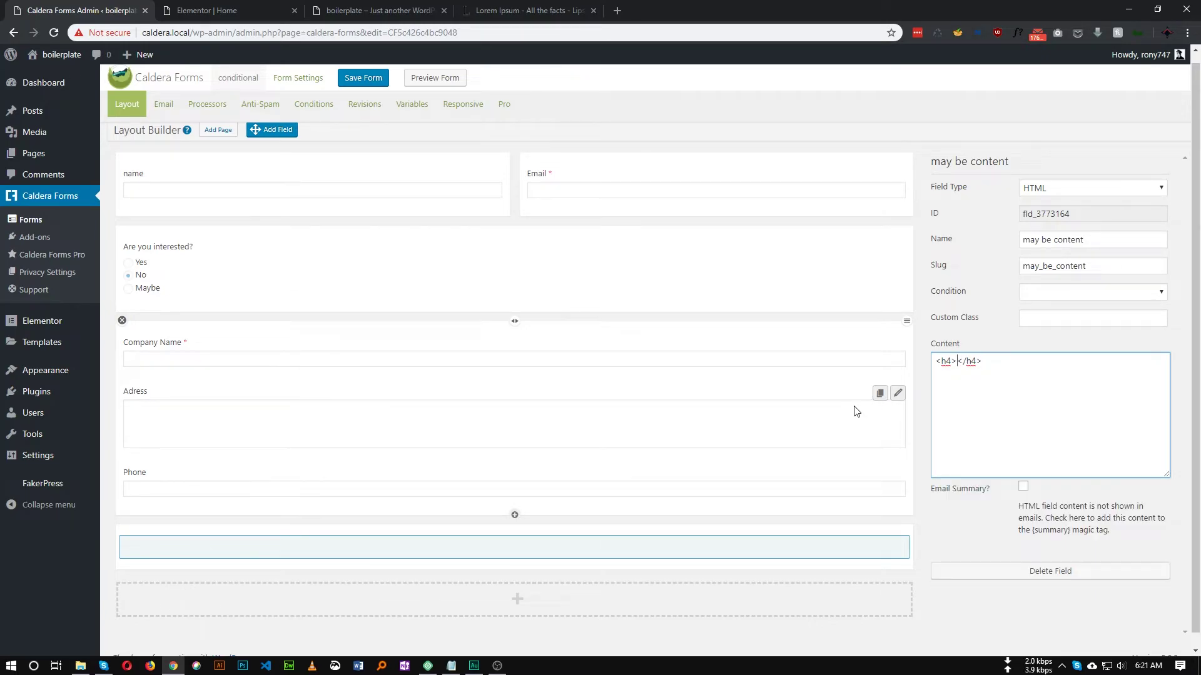
pyautogui.press('Left')
pyautogui.press('Left')
pyautogui.press('Left')
pyautogui.press('Left')
pyautogui.press('Left')
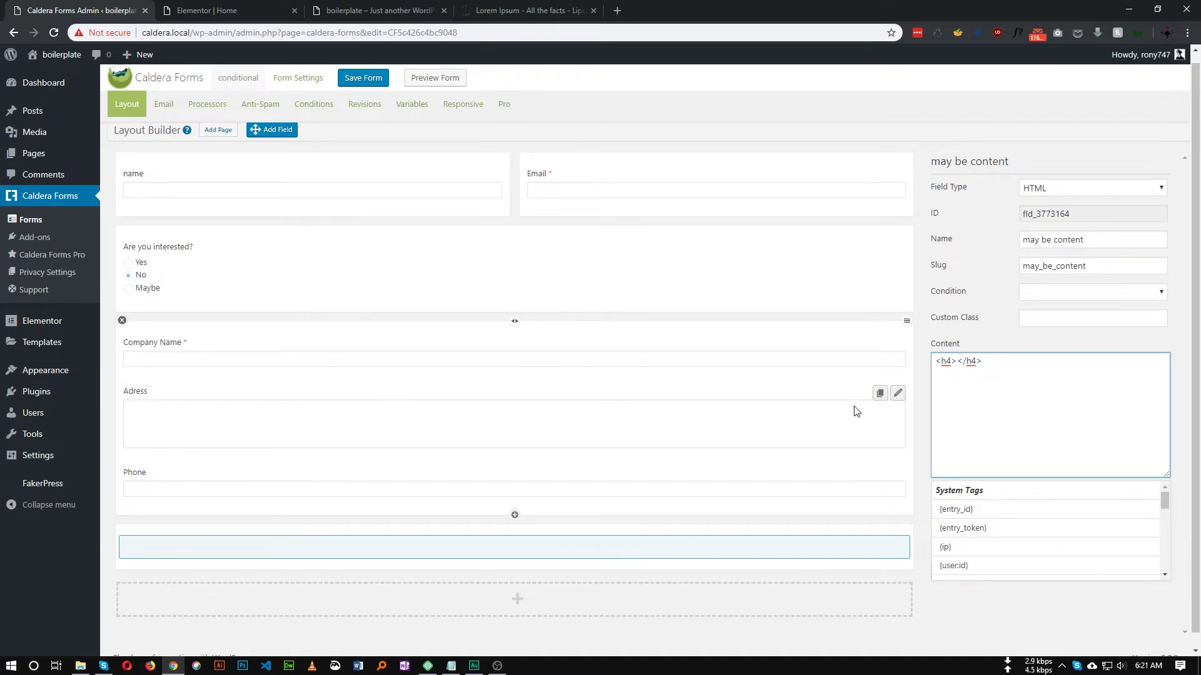
pyautogui.write('Read it ')
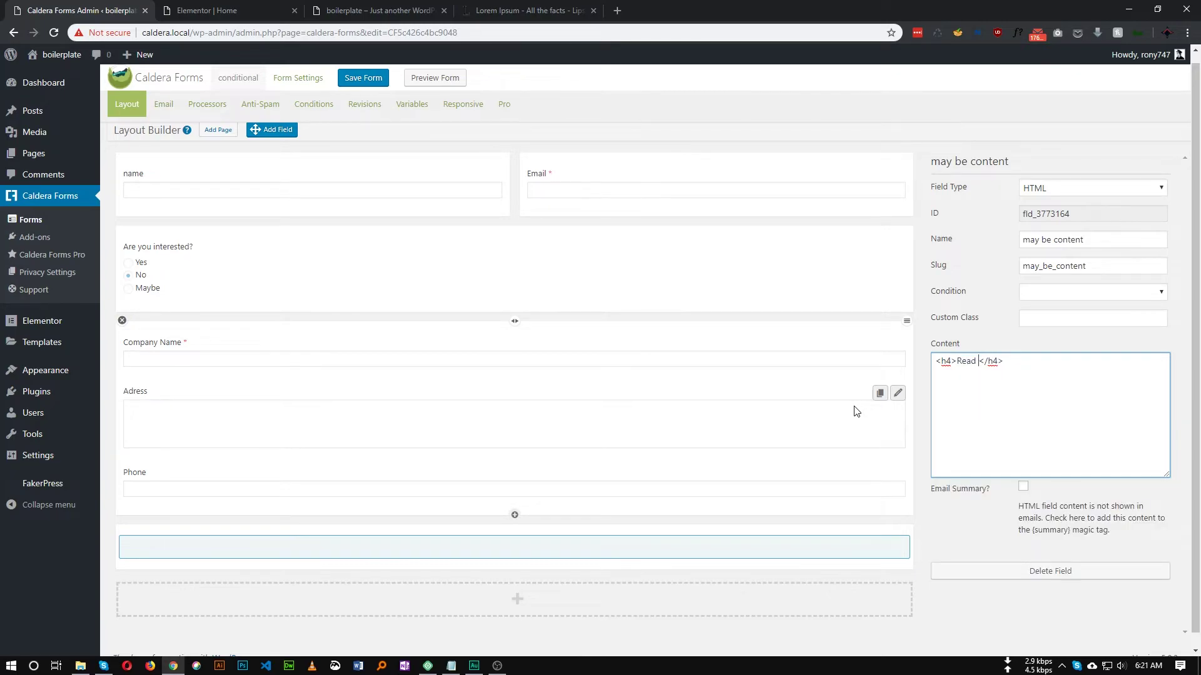
pyautogui.write('please')
pyautogui.click(1102, 380)
pyautogui.press('Return')
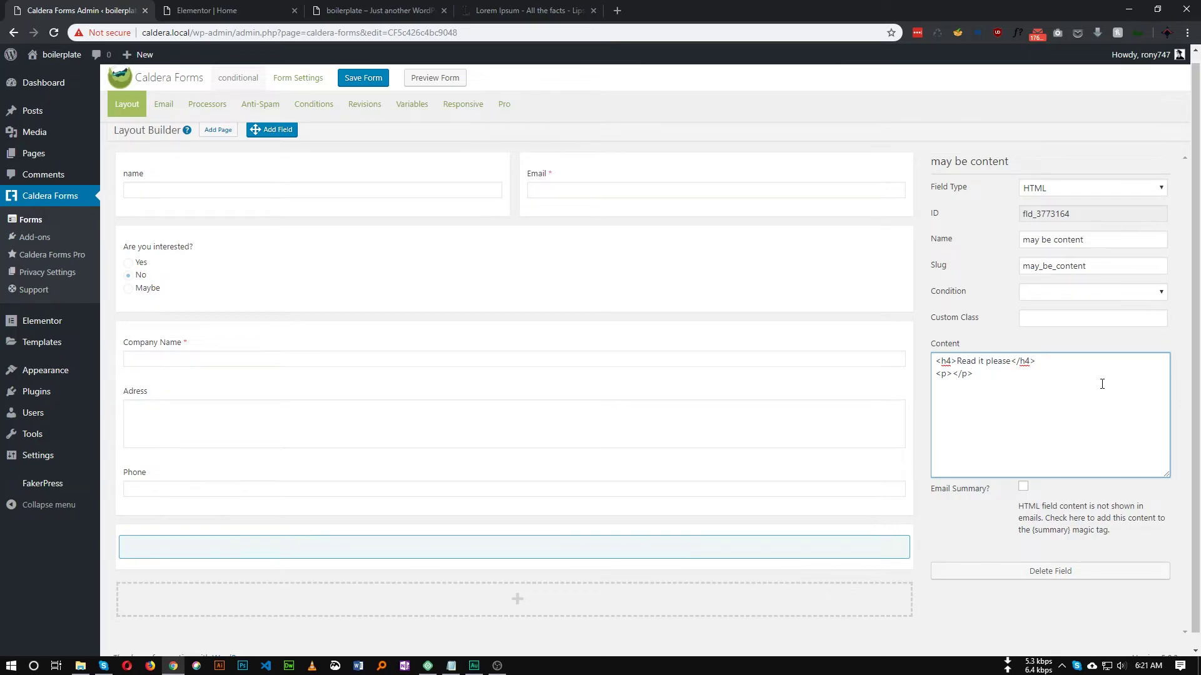
pyautogui.hotkey('ctrl', 'v')
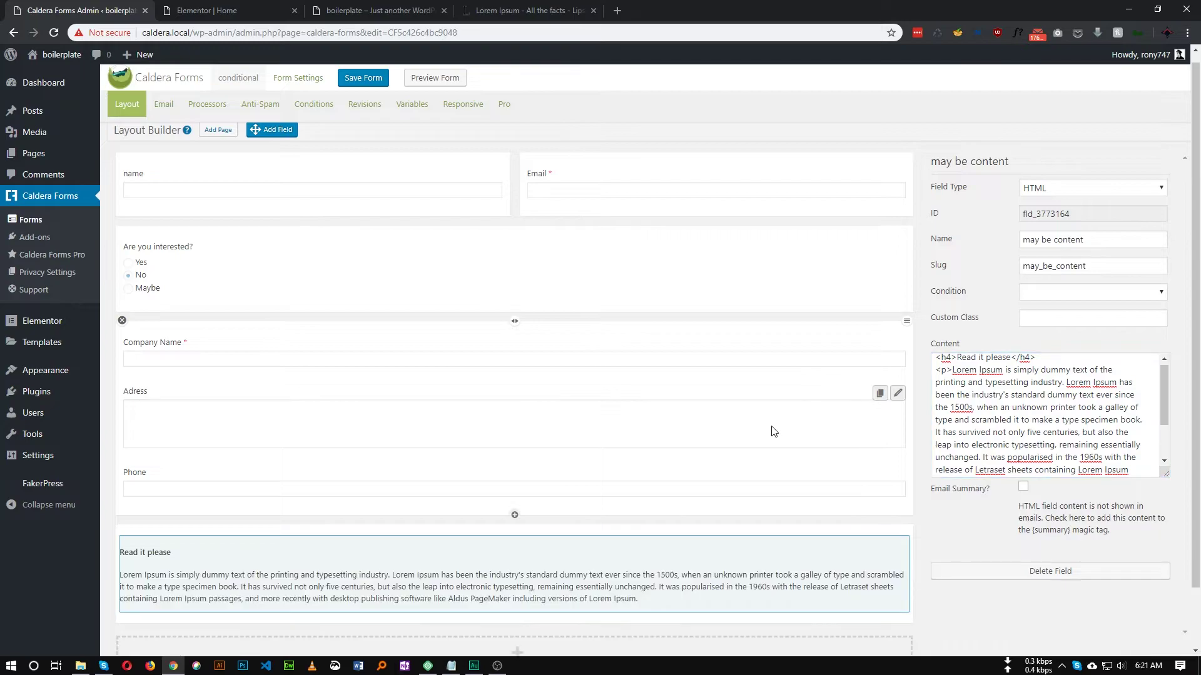
# Step: Add a new row at the end of the form with a Button field named "Submit" of type Submit
pyautogui.scroll(-1, 819, 438)
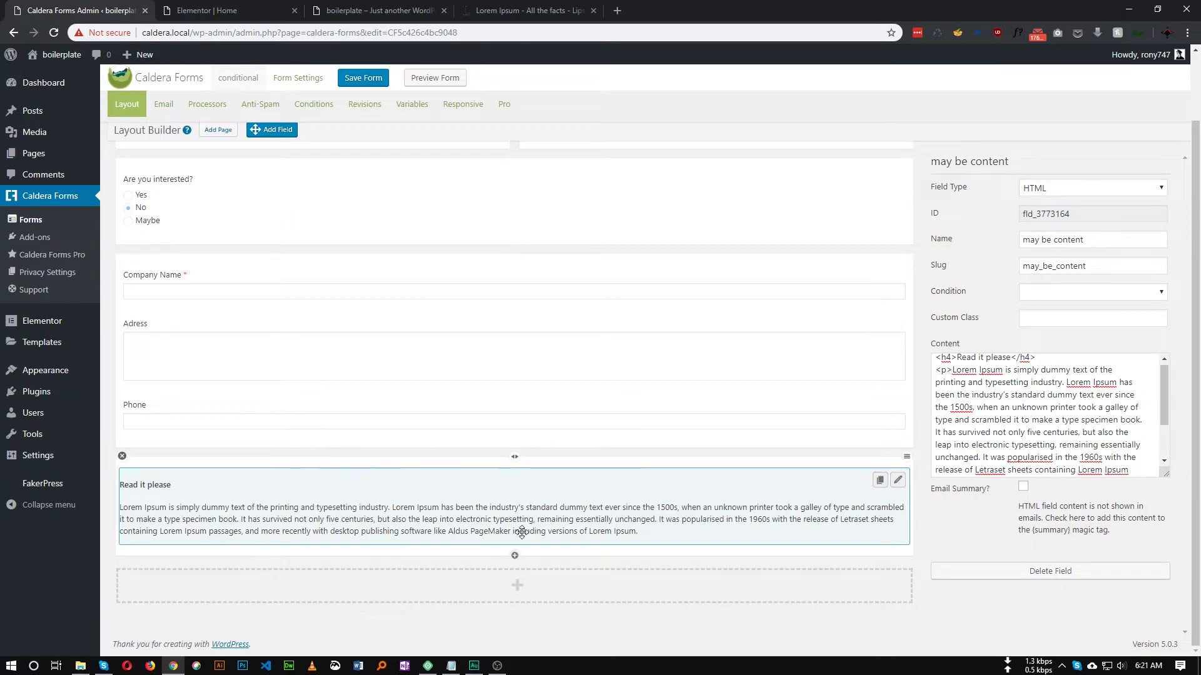
pyautogui.click(521, 588)
pyautogui.moveTo(289, 143); pyautogui.dragTo(532, 582)
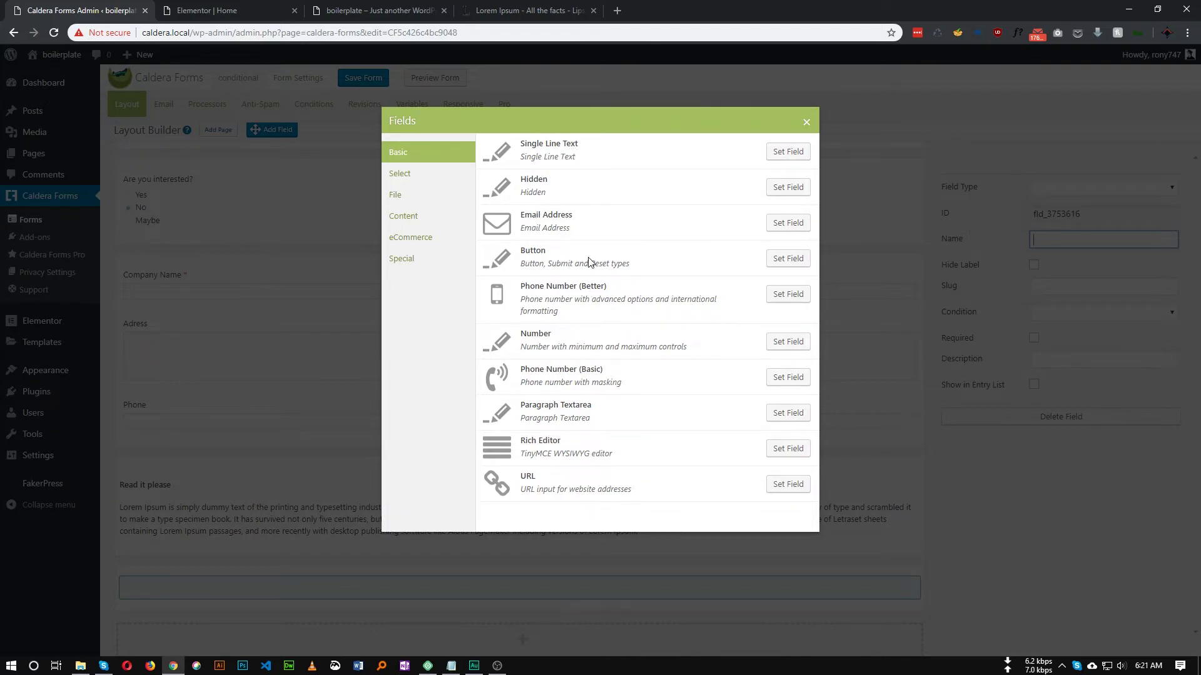
pyautogui.click(787, 259)
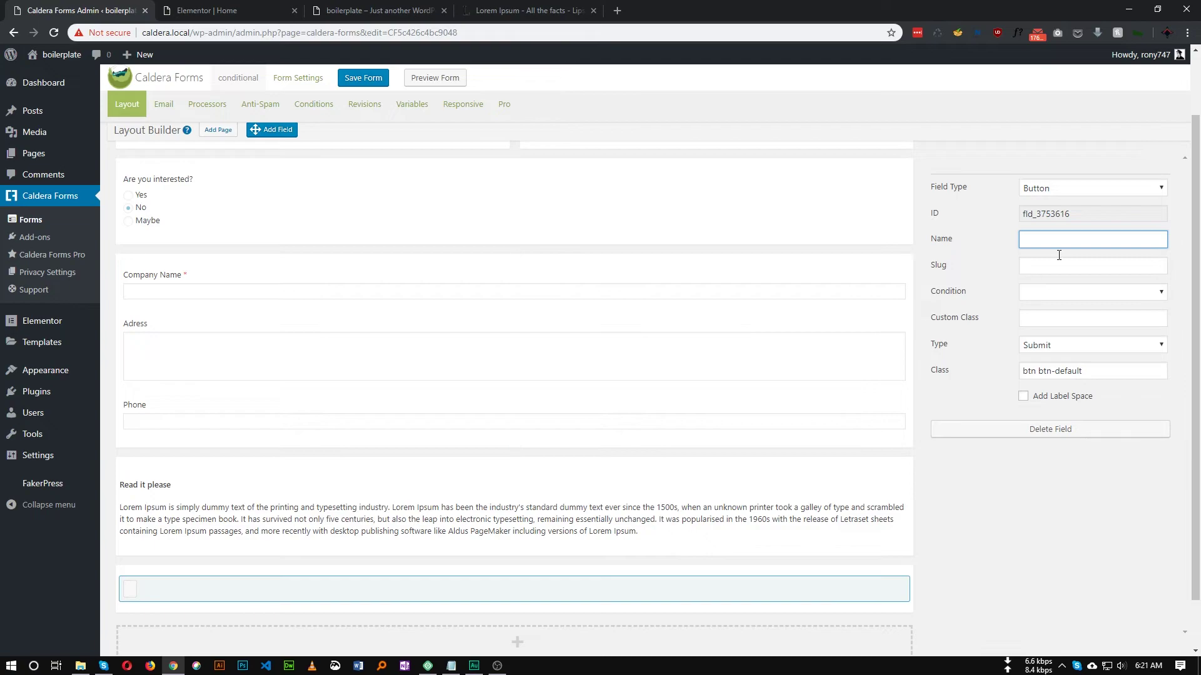
pyautogui.write('Submit')
pyautogui.click(1066, 345)
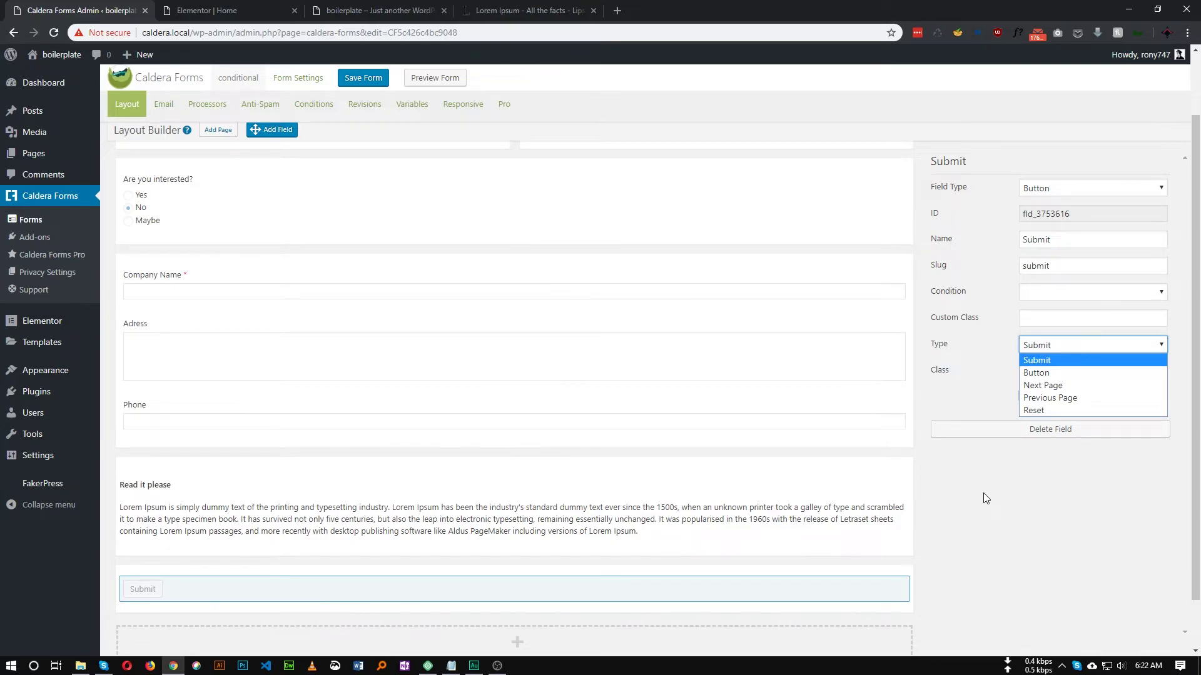
pyautogui.click(1060, 354)
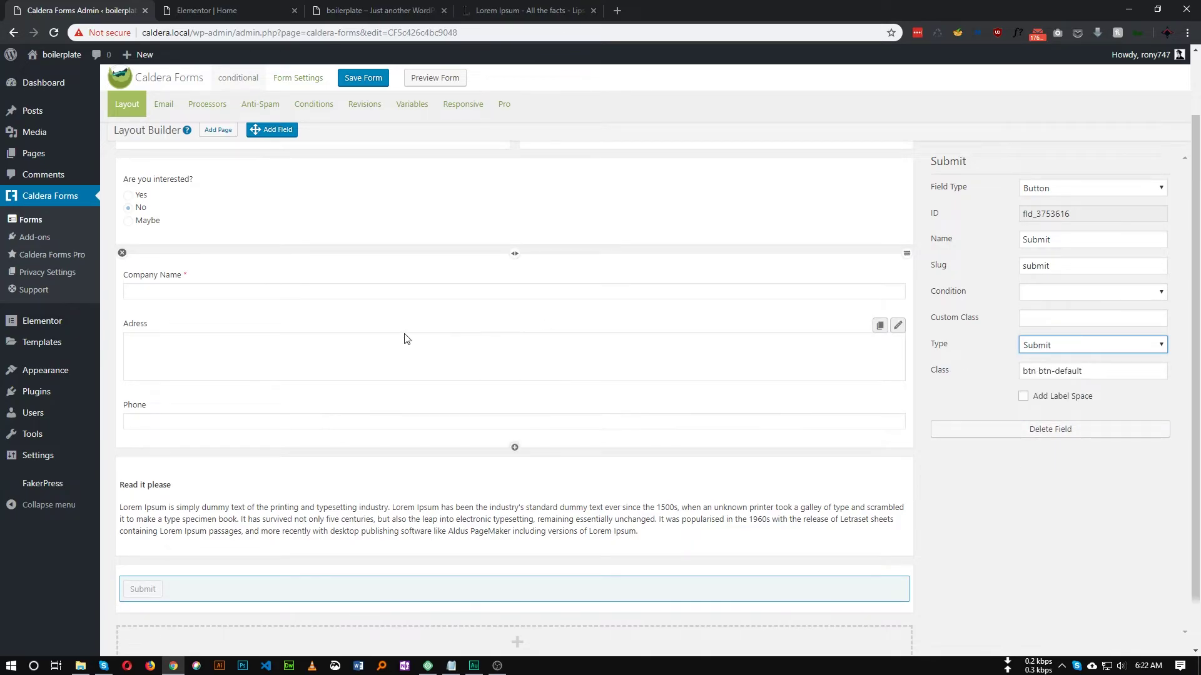
# Step: Save the form and copy the "conditional" form's shortcode from the forms list
pyautogui.scroll(2, 405, 339)
pyautogui.click(365, 83)
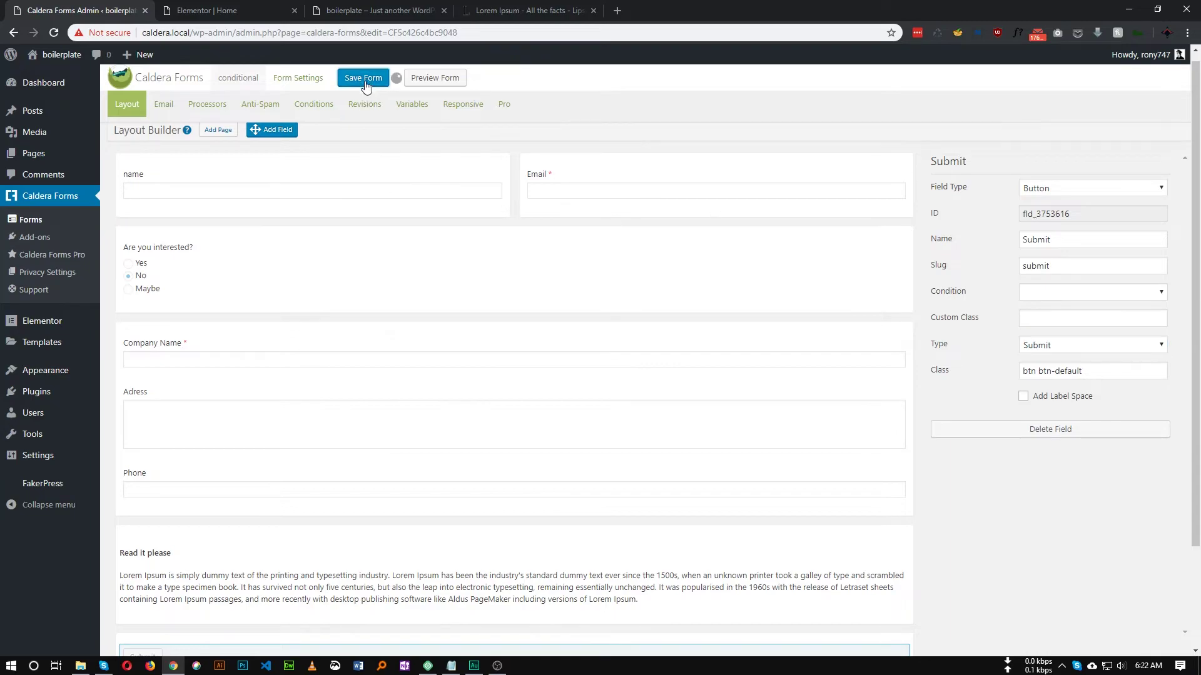
pyautogui.click(28, 223)
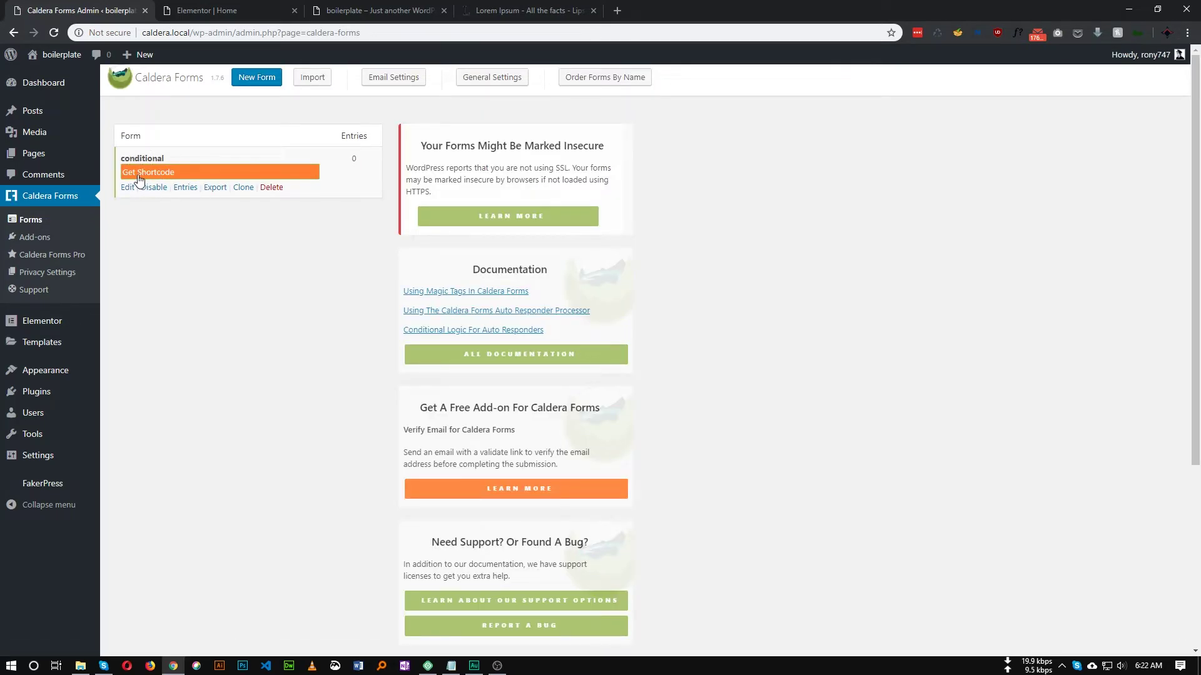
pyautogui.click(179, 175)
pyautogui.hotkey('ctrl', 'c')
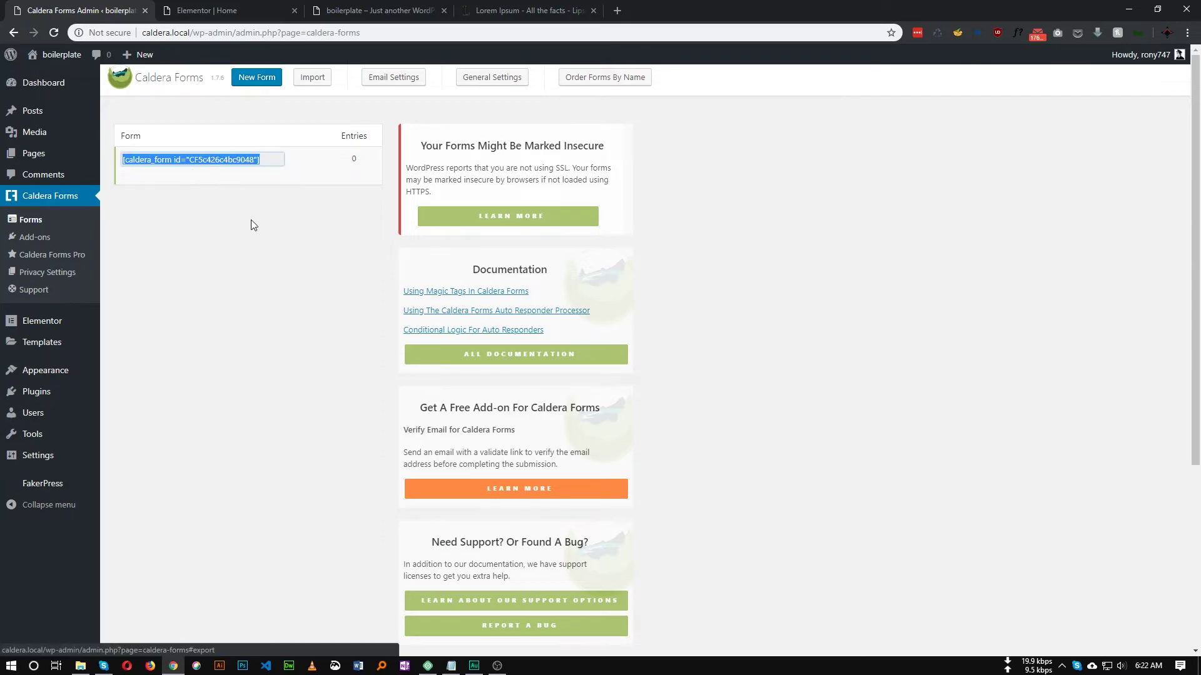
# Step: Switch to the Elementor editor, add a single-column section to the Home page and place a Shortcode widget in it
pyautogui.click(232, 10)
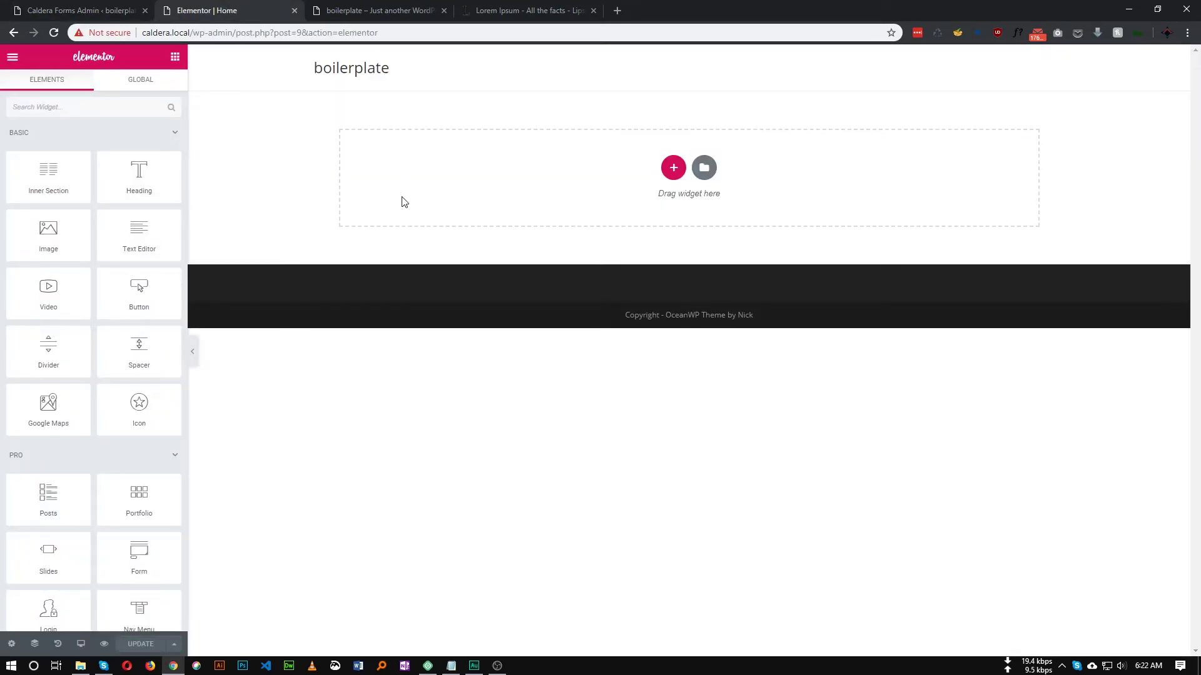
pyautogui.click(673, 167)
pyautogui.click(521, 203)
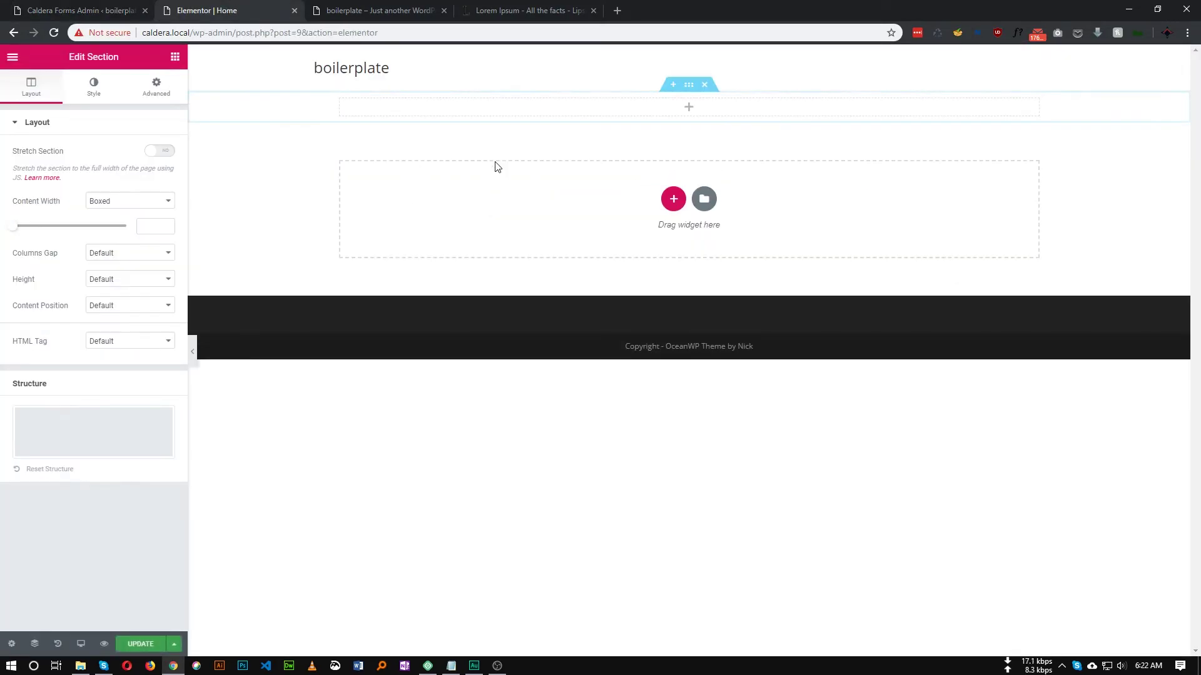
pyautogui.click(687, 109)
pyautogui.click(86, 108)
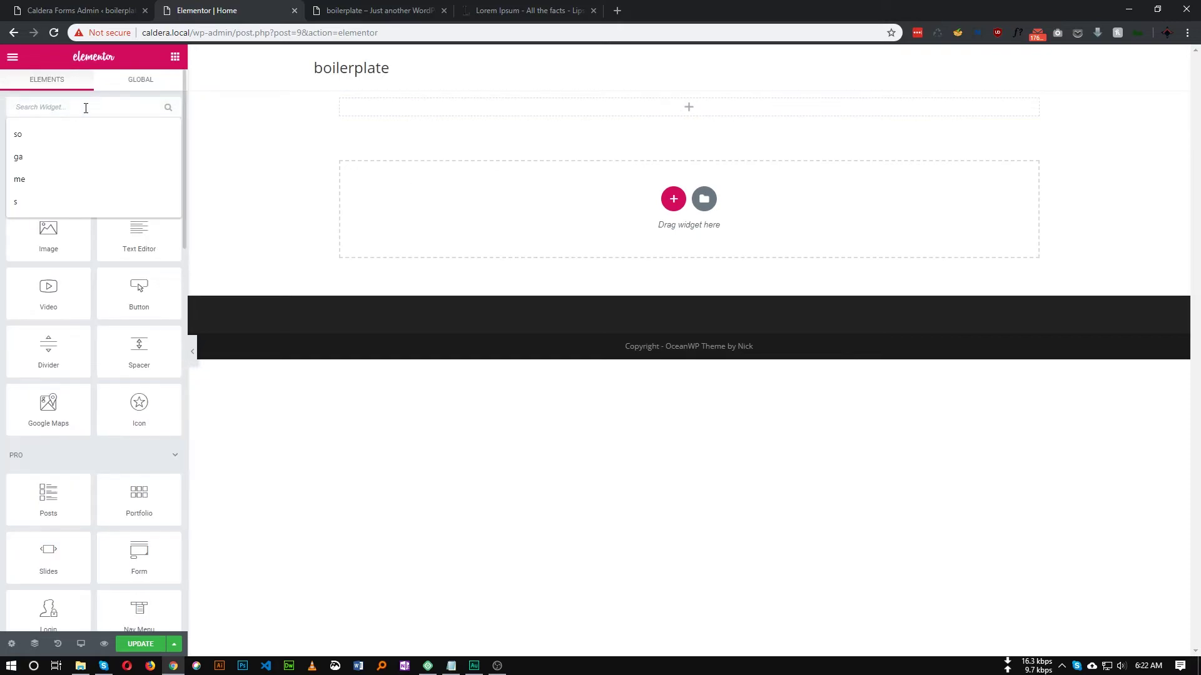
pyautogui.write('sh')
pyautogui.moveTo(59, 134); pyautogui.dragTo(518, 116)
# Step: Paste the copied form shortcode into the Shortcode widget and update the page
pyautogui.click(107, 207)
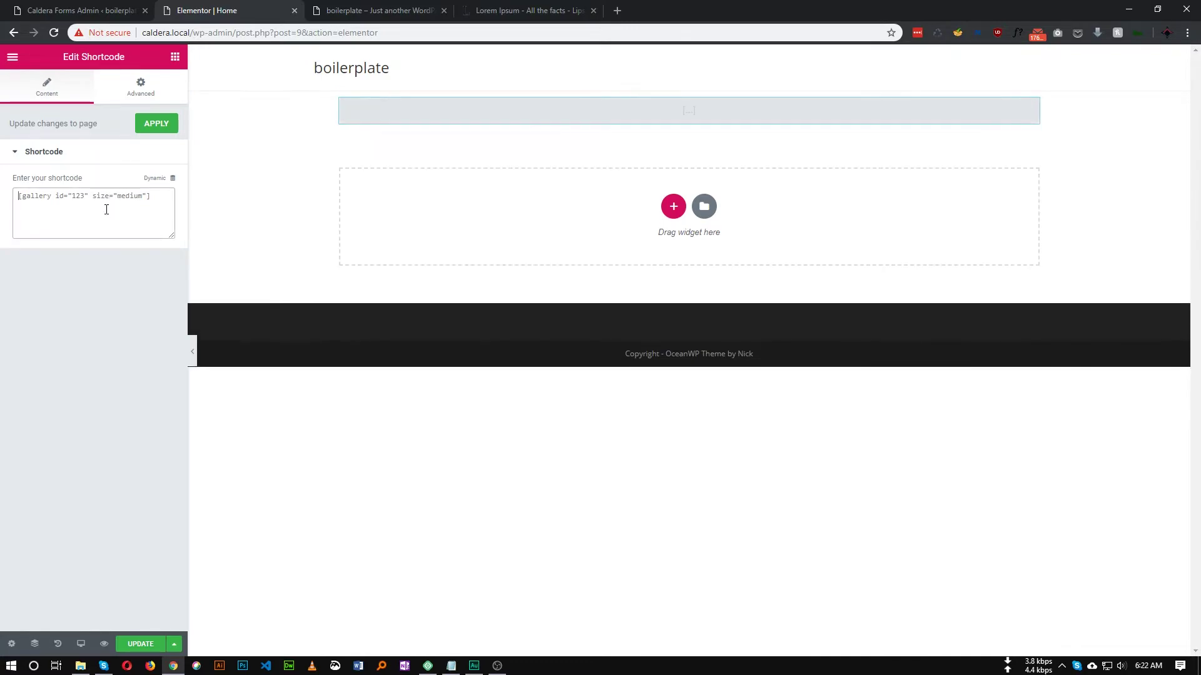
pyautogui.hotkey('ctrl', 'v')
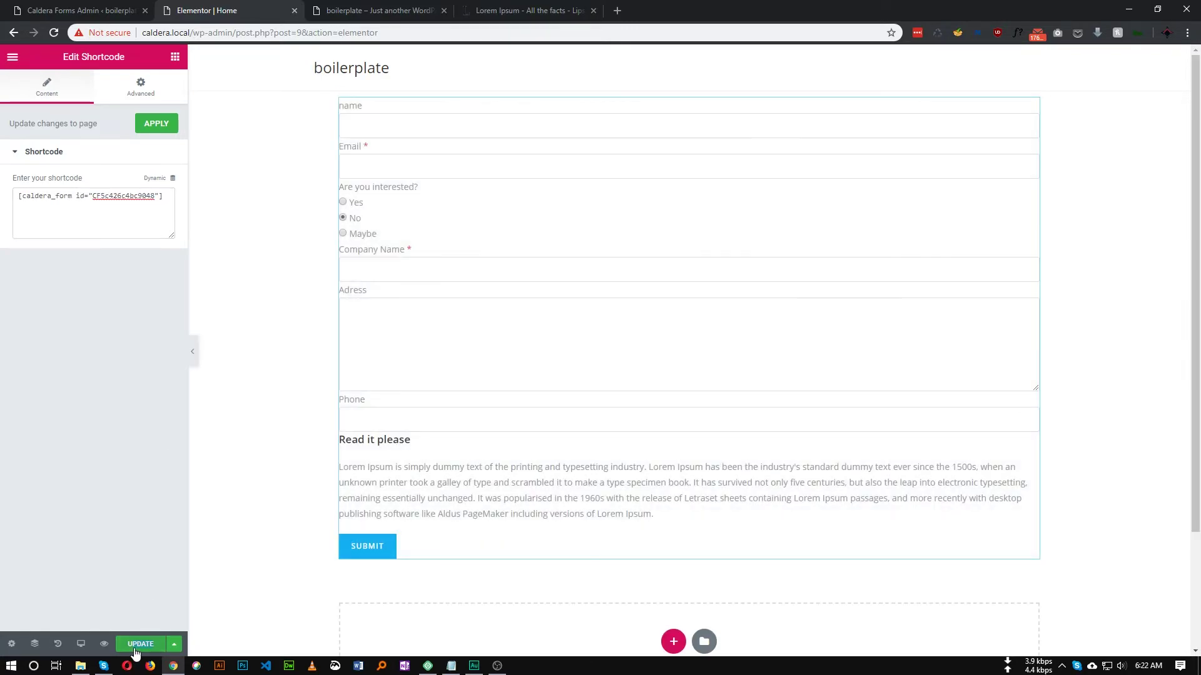
pyautogui.click(138, 650)
# Step: Check the form on the boilerplate site's preview page and return to the Caldera Forms list
pyautogui.click(350, 9)
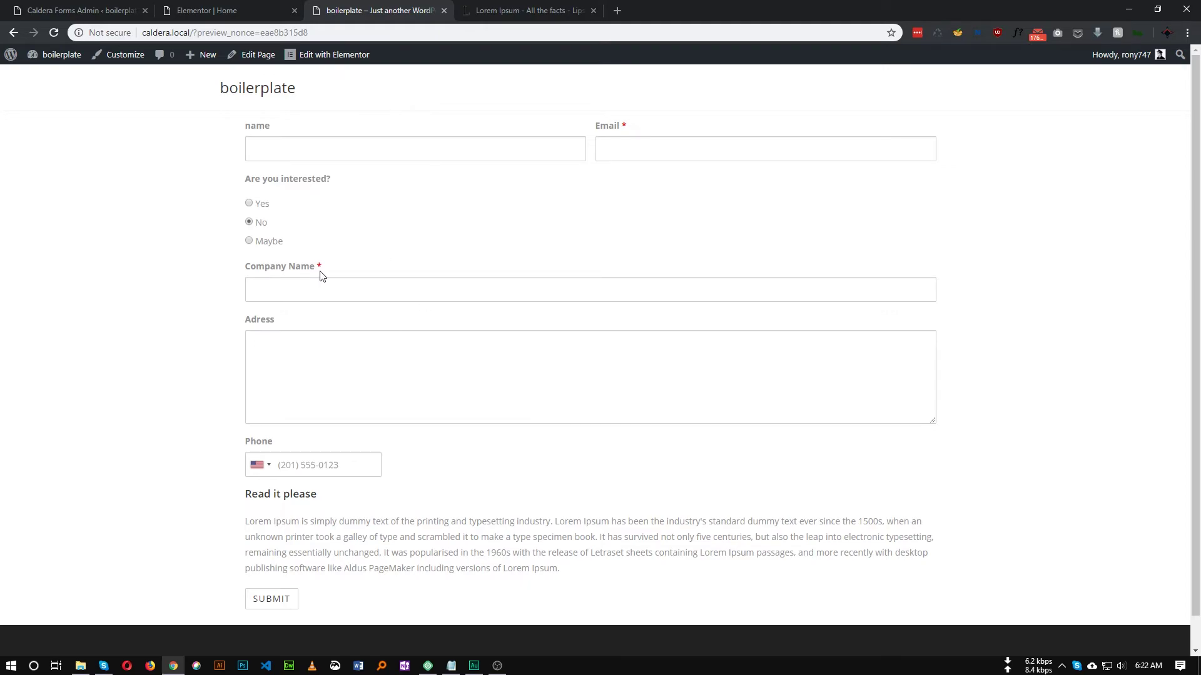
pyautogui.click(106, 10)
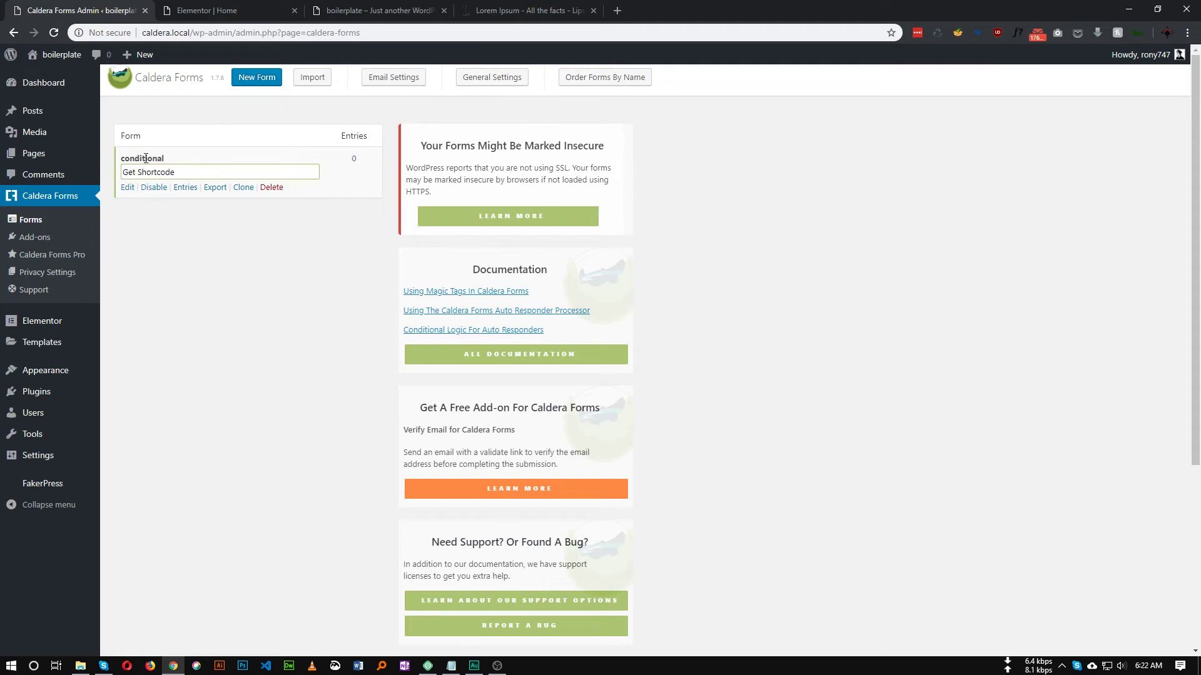
# Step: Open the "conditional" form for editing and add a conditional group named "Yes"
pyautogui.click(130, 189)
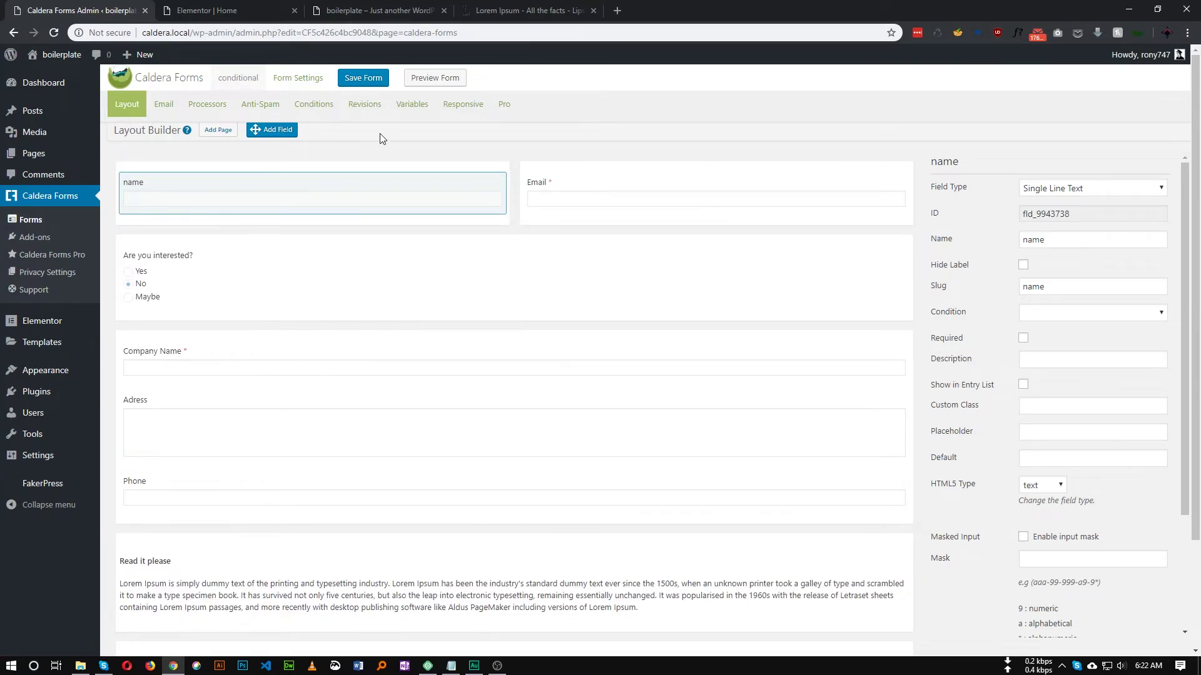
pyautogui.click(385, 11)
pyautogui.hotkey('ctrl', '1')
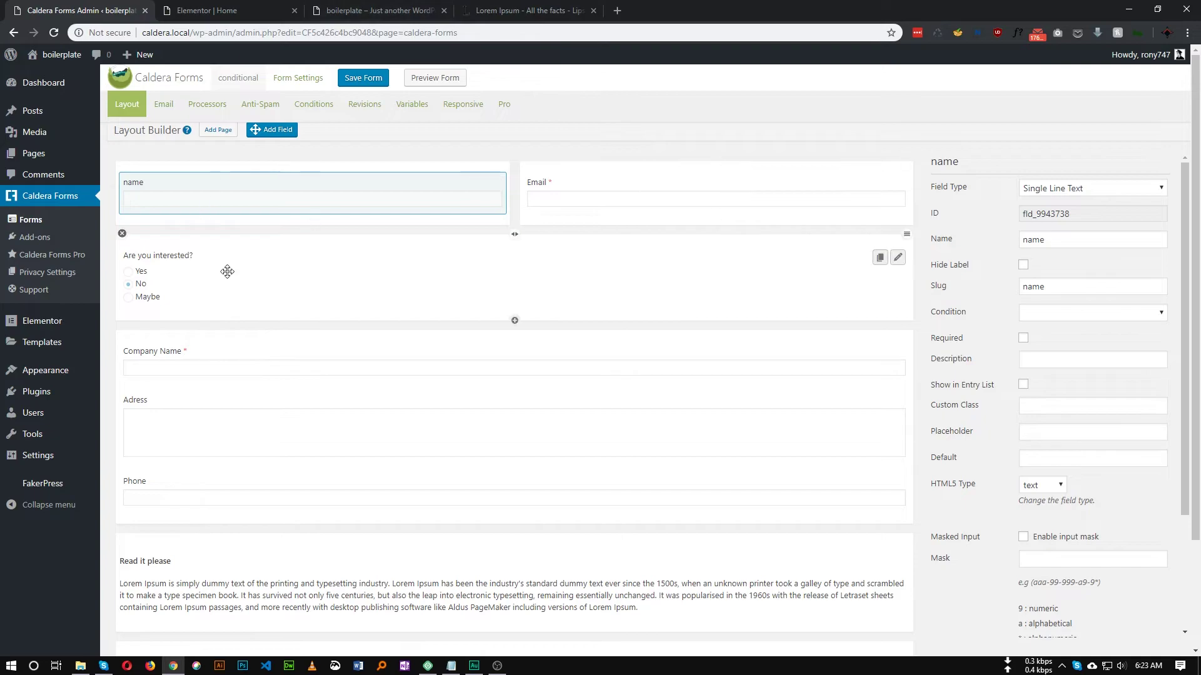
pyautogui.click(311, 110)
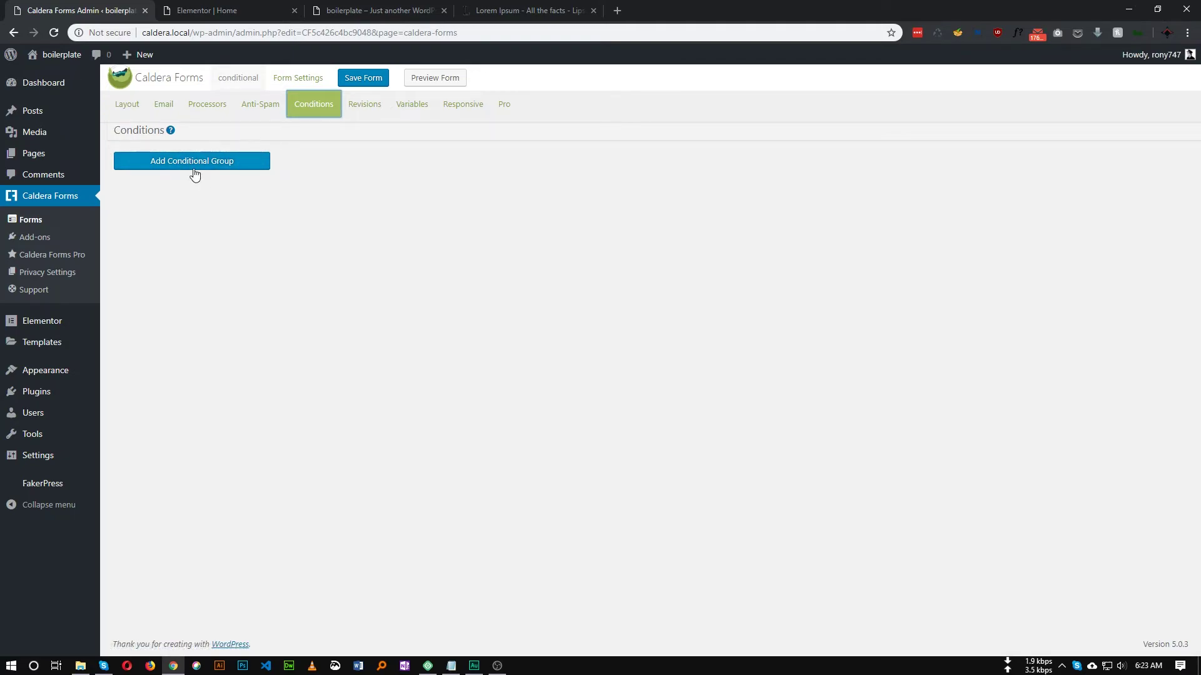
pyautogui.click(195, 161)
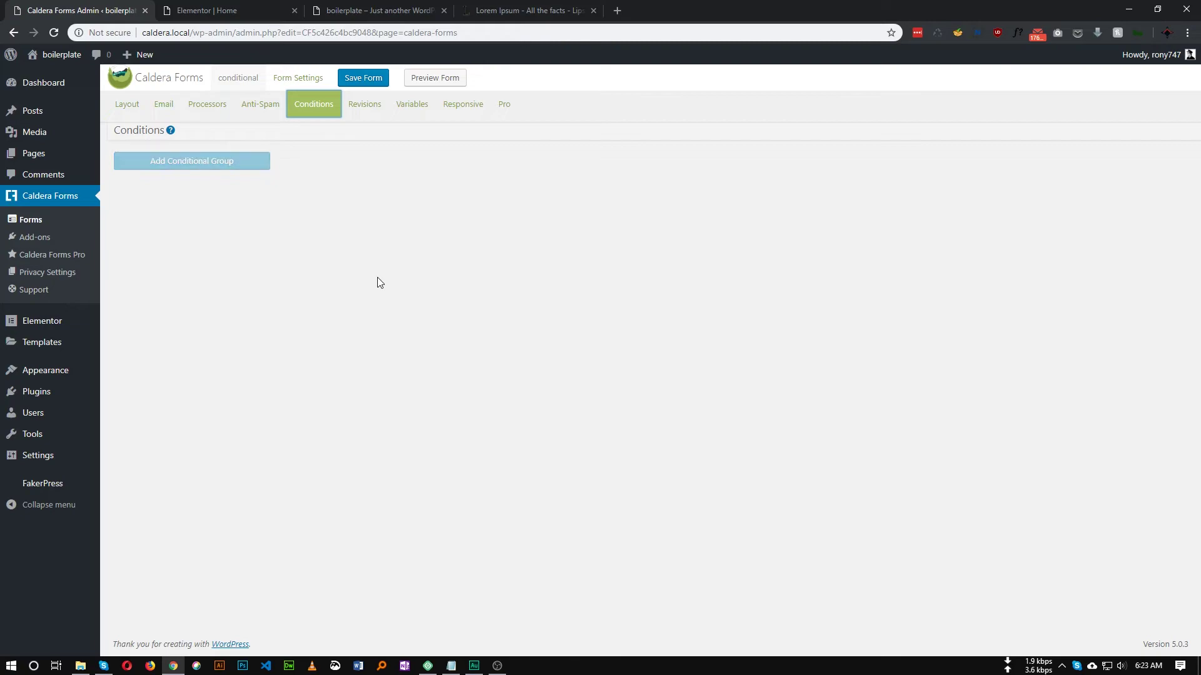
pyautogui.click(173, 164)
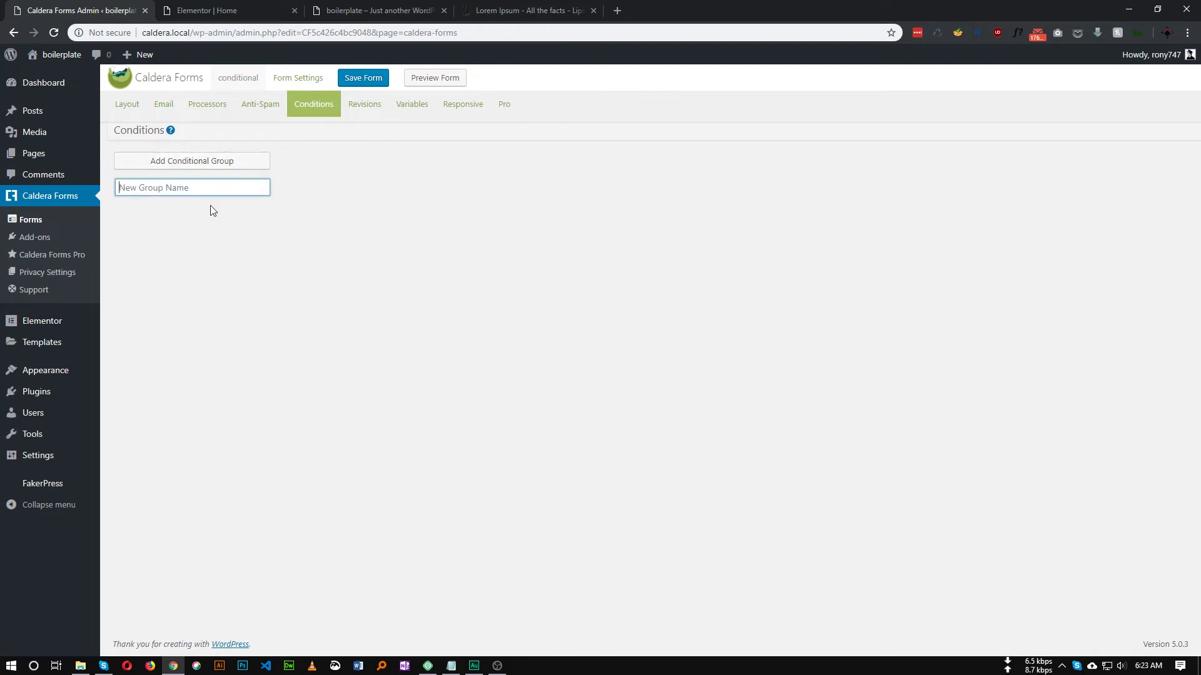
pyautogui.write('YEs')
pyautogui.press('Return')
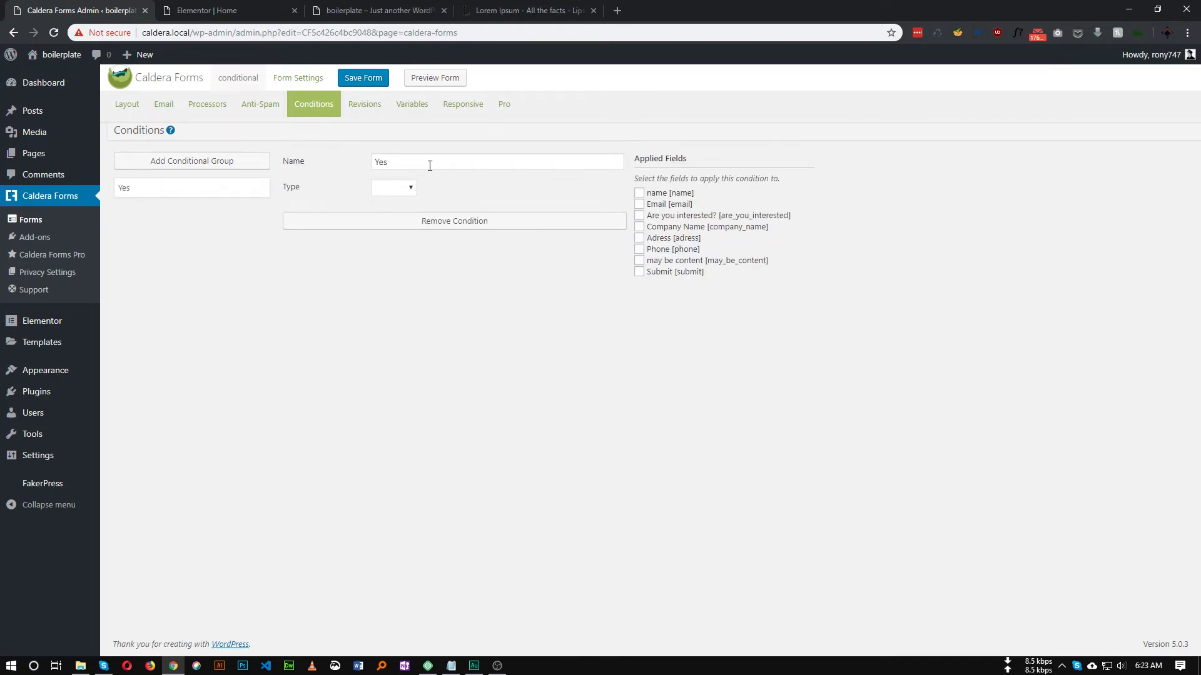
# Step: Set the "Yes" group's type to Show and add a conditional line: if "Are you interested?" is Yes
pyautogui.click(392, 186)
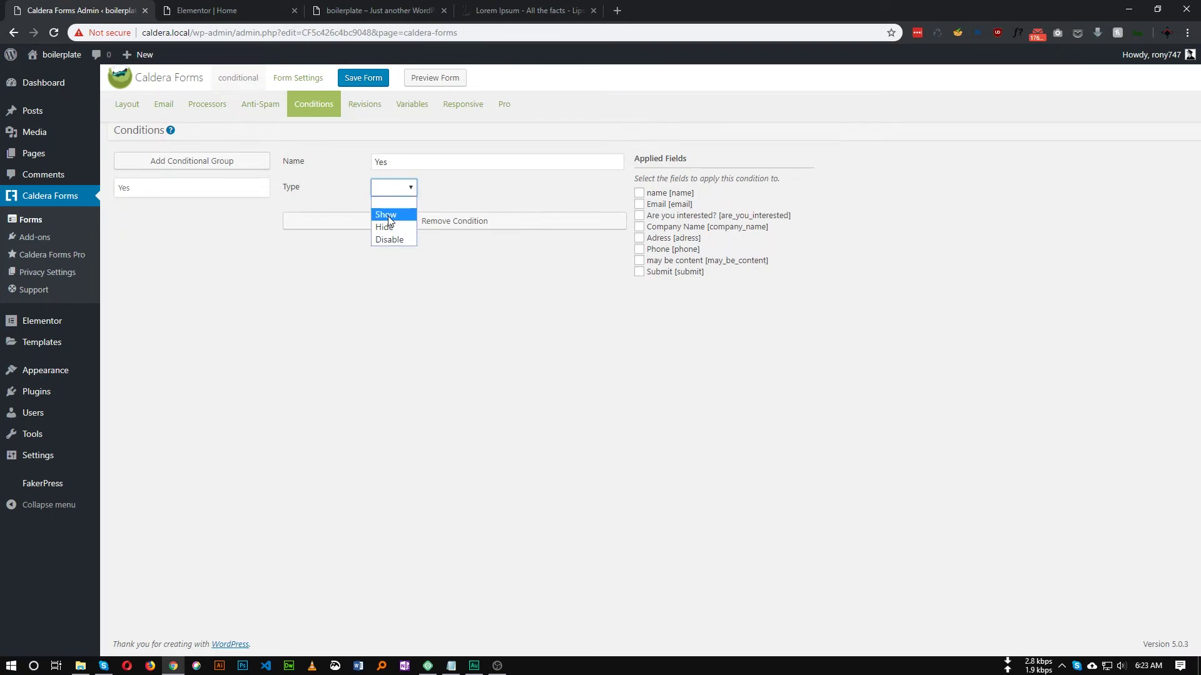
pyautogui.click(394, 294)
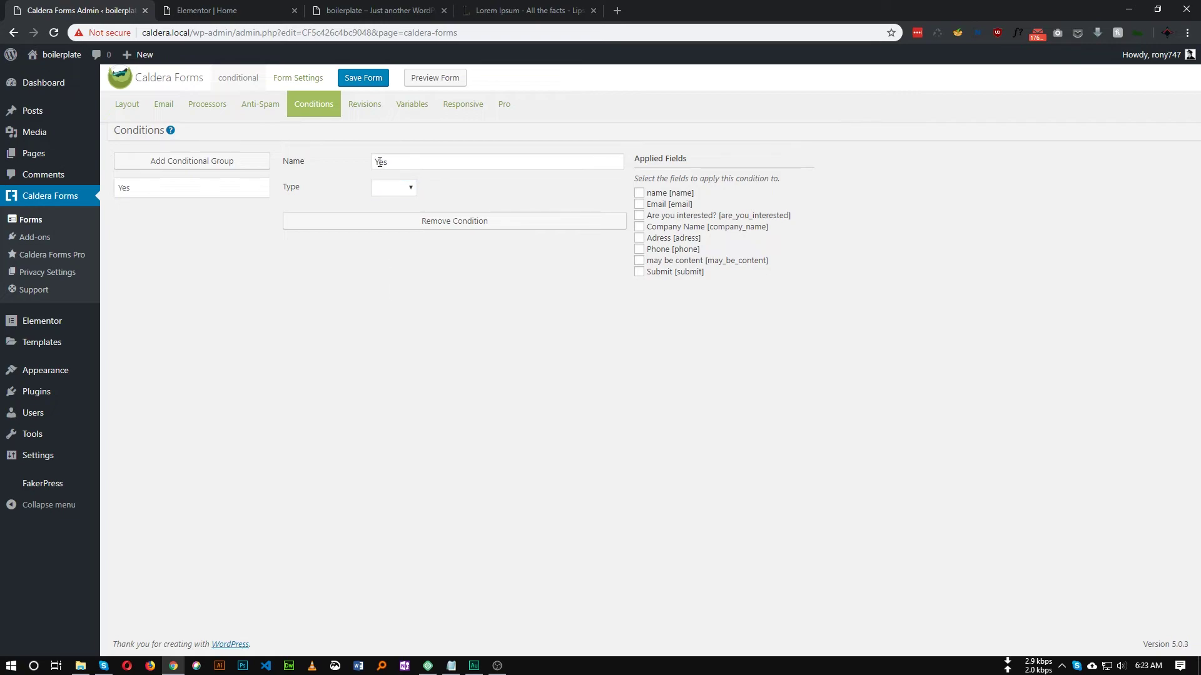
pyautogui.click(391, 187)
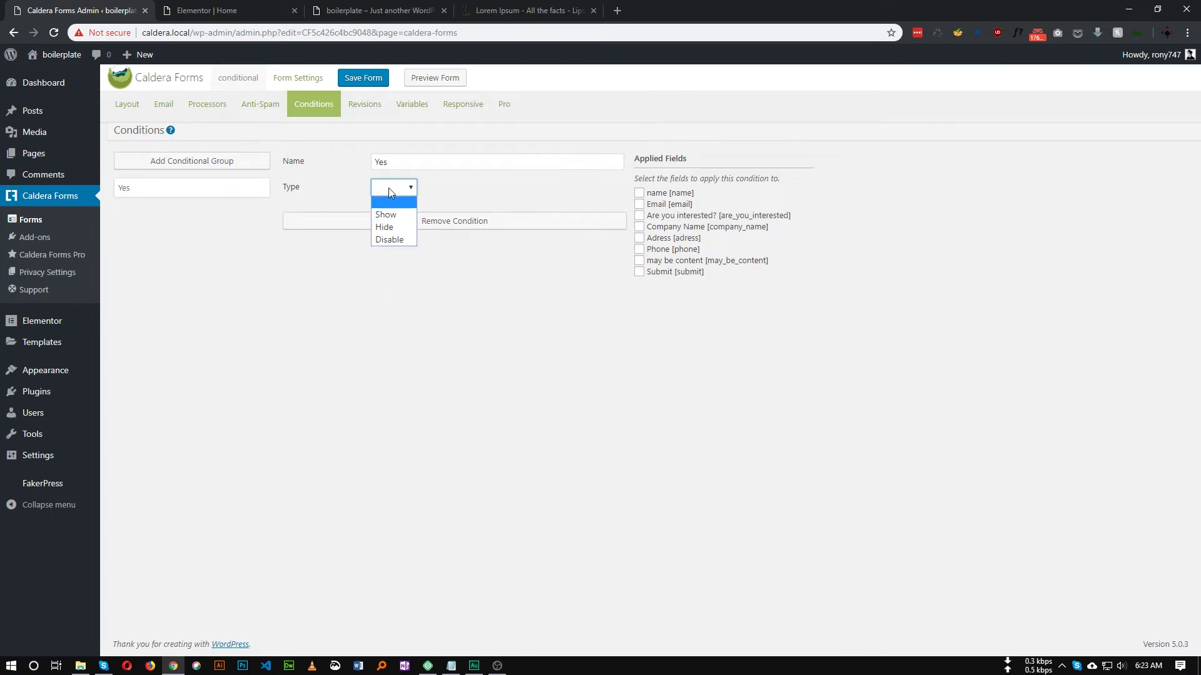
pyautogui.click(390, 217)
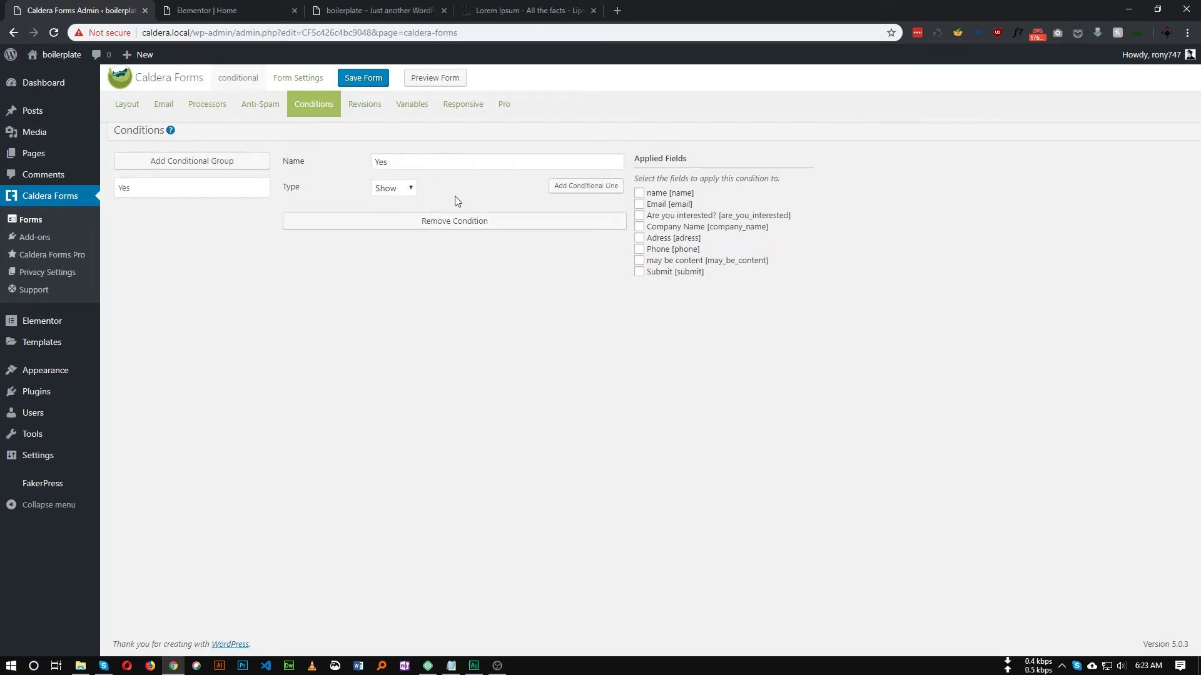
pyautogui.click(569, 188)
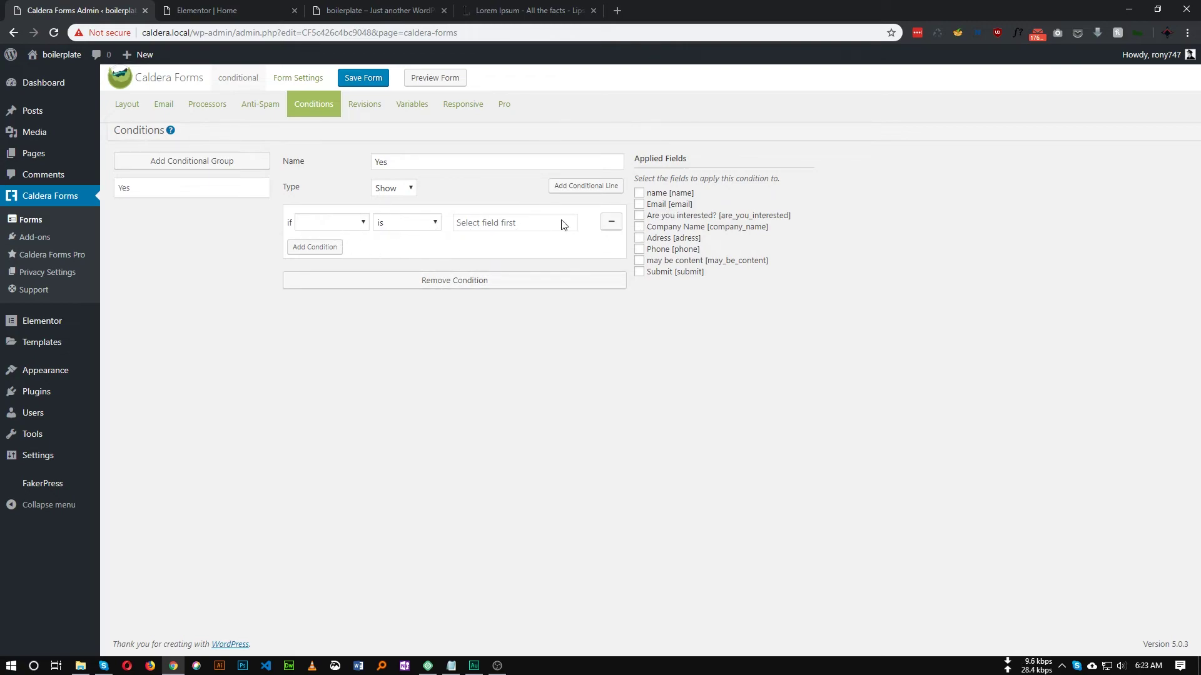
pyautogui.click(339, 223)
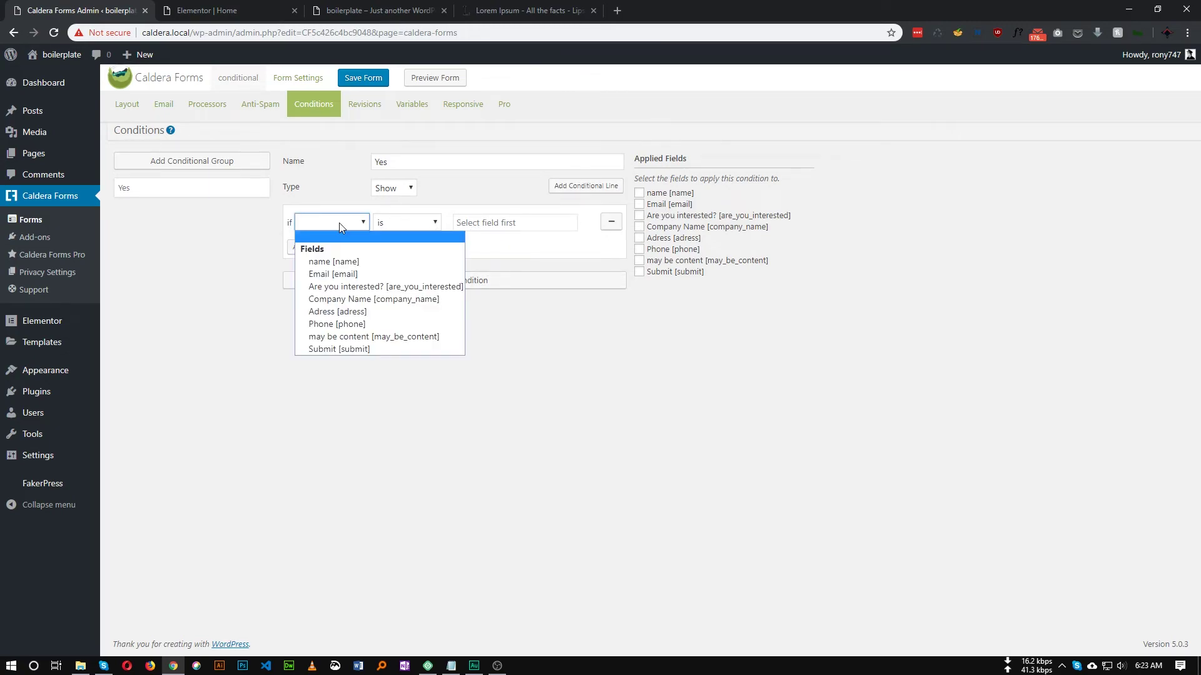
pyautogui.click(344, 286)
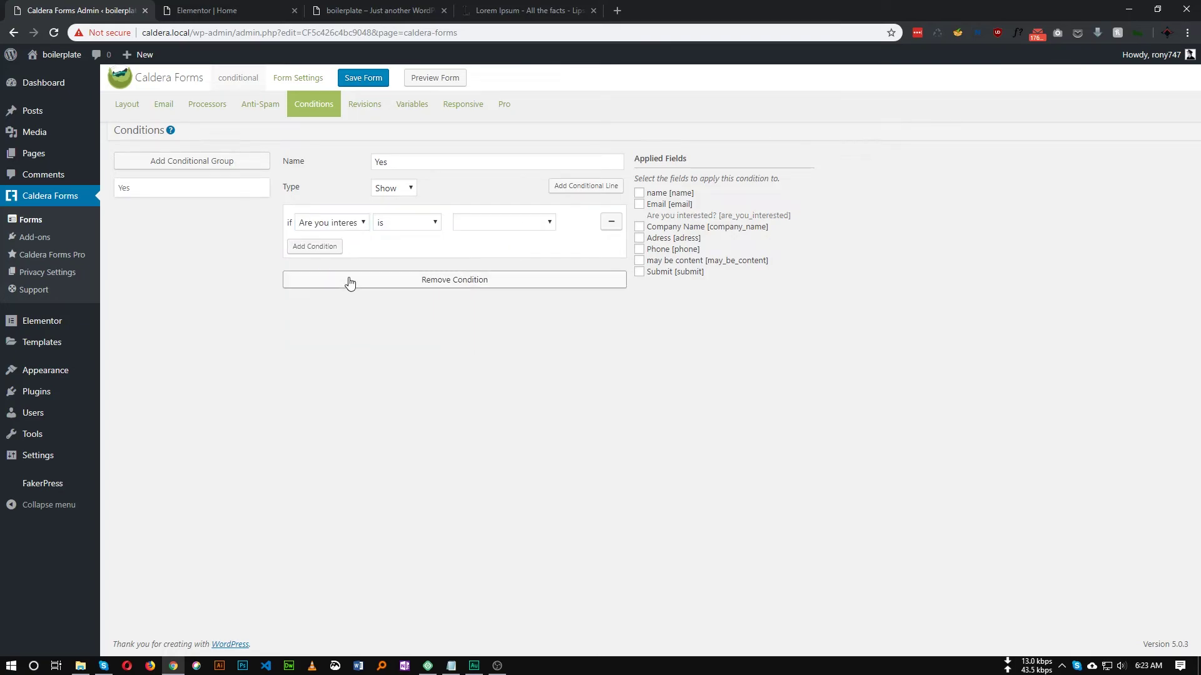
pyautogui.click(510, 223)
pyautogui.click(473, 245)
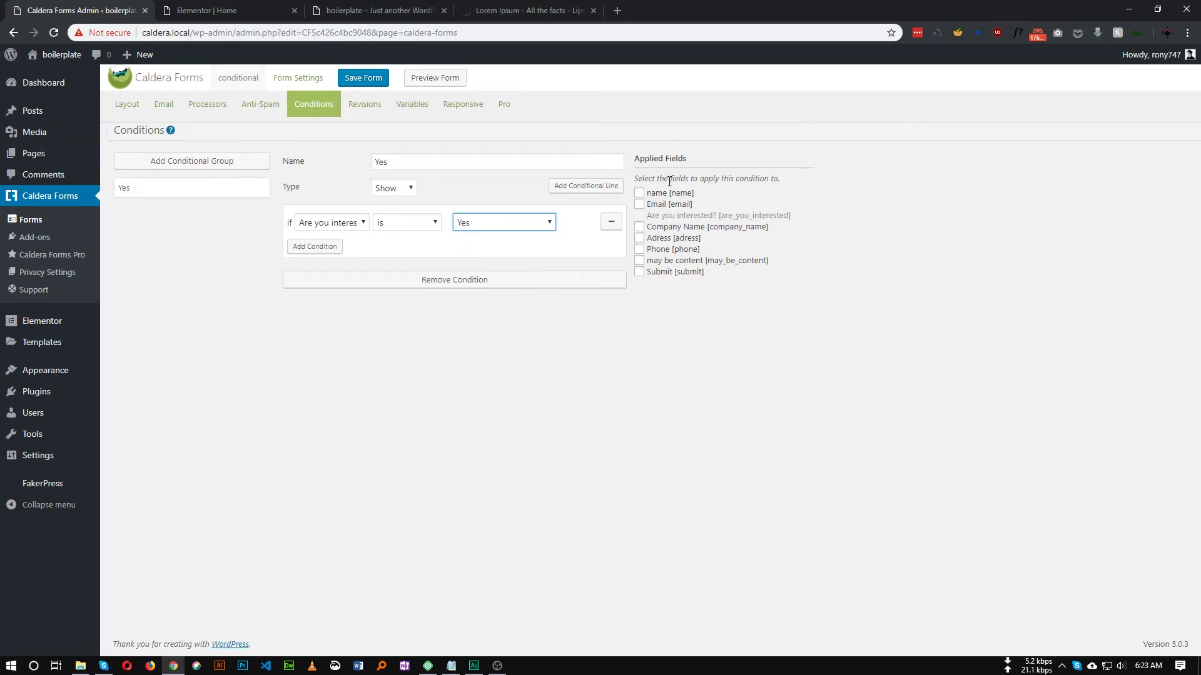
# Step: Apply the "Yes" condition to the Company Name, Adress and Phone fields and save the form
pyautogui.click(388, 10)
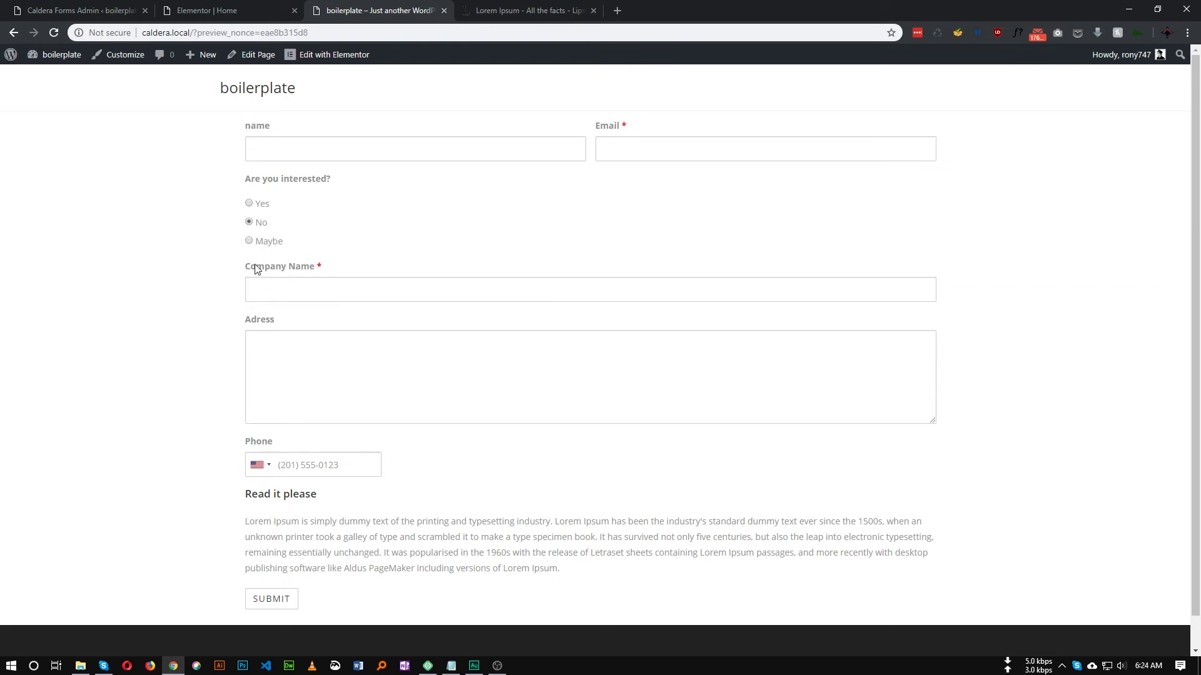
pyautogui.hotkey('ctrl', '1')
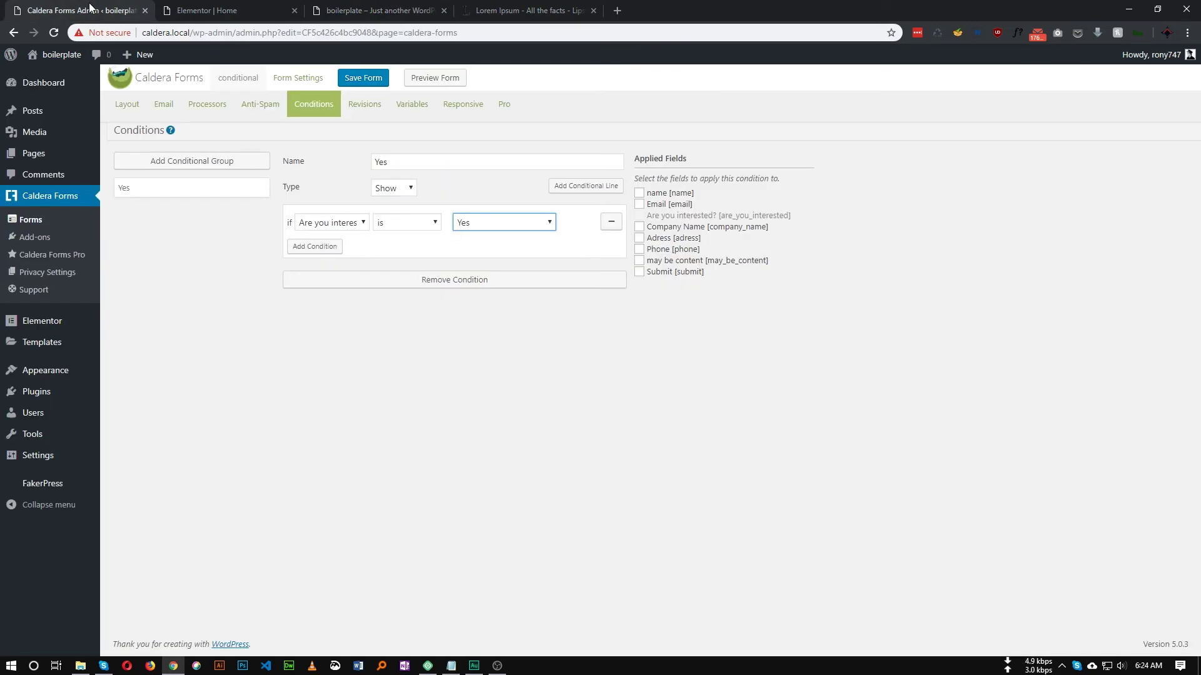
pyautogui.click(643, 227)
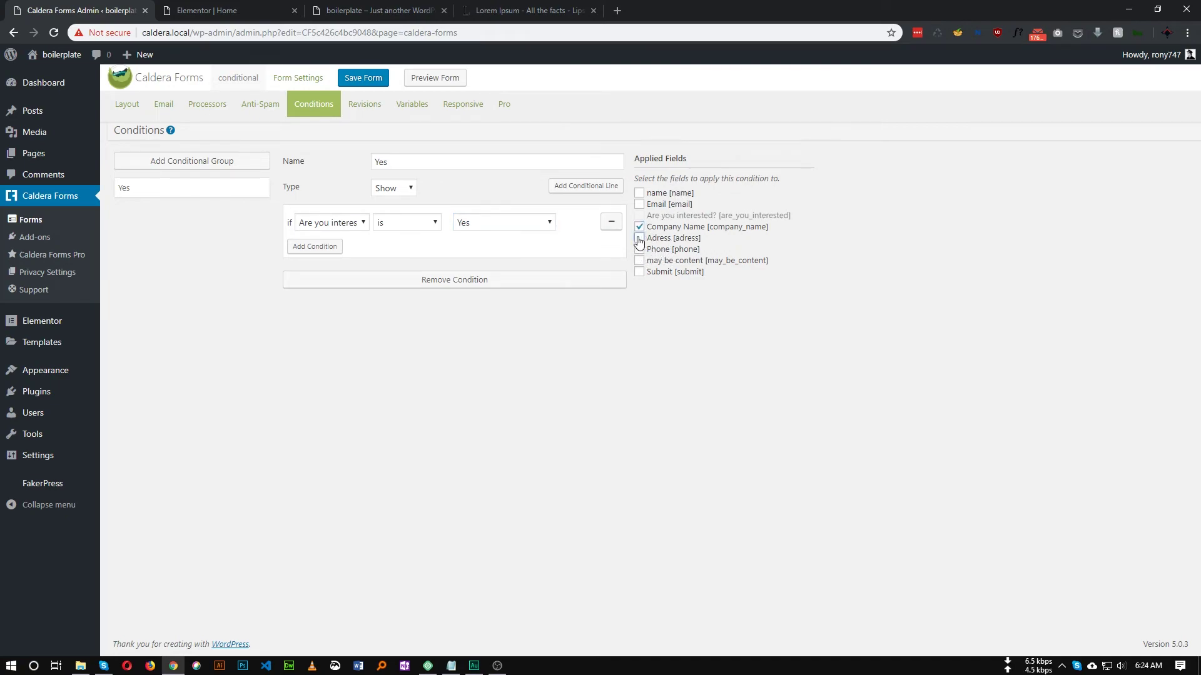
pyautogui.click(639, 238)
pyautogui.click(638, 250)
pyautogui.click(360, 84)
# Step: Add a second conditional group named "Maybe" and set its type to Show
pyautogui.click(191, 161)
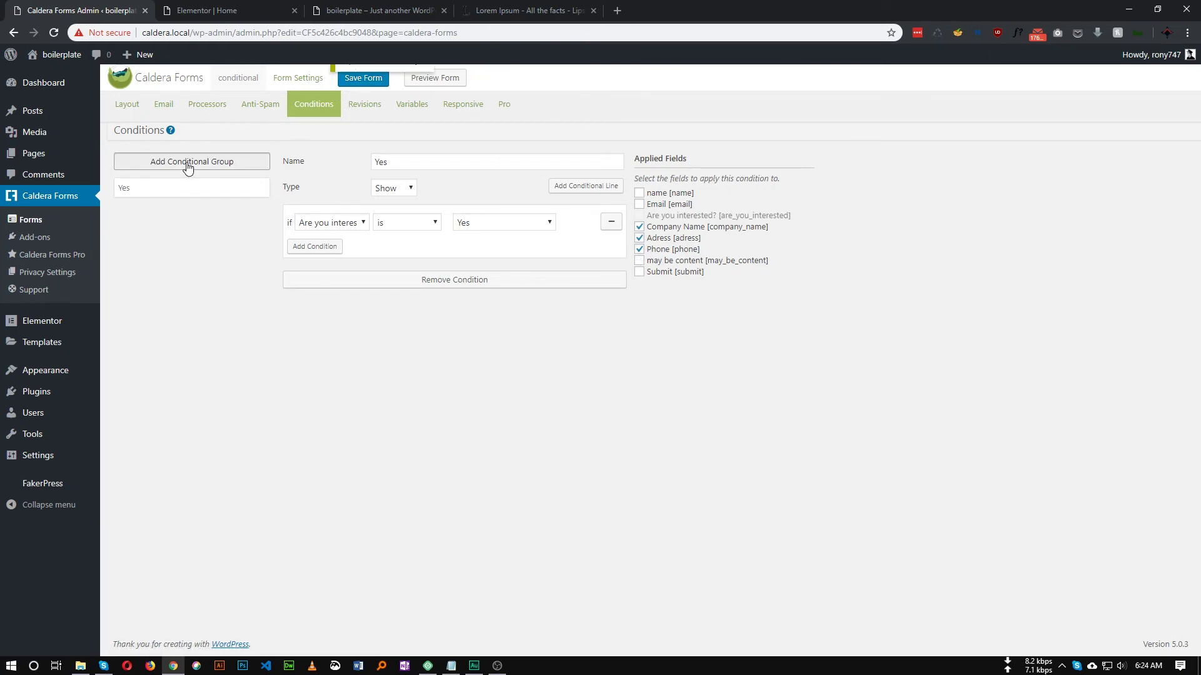
pyautogui.write('M')
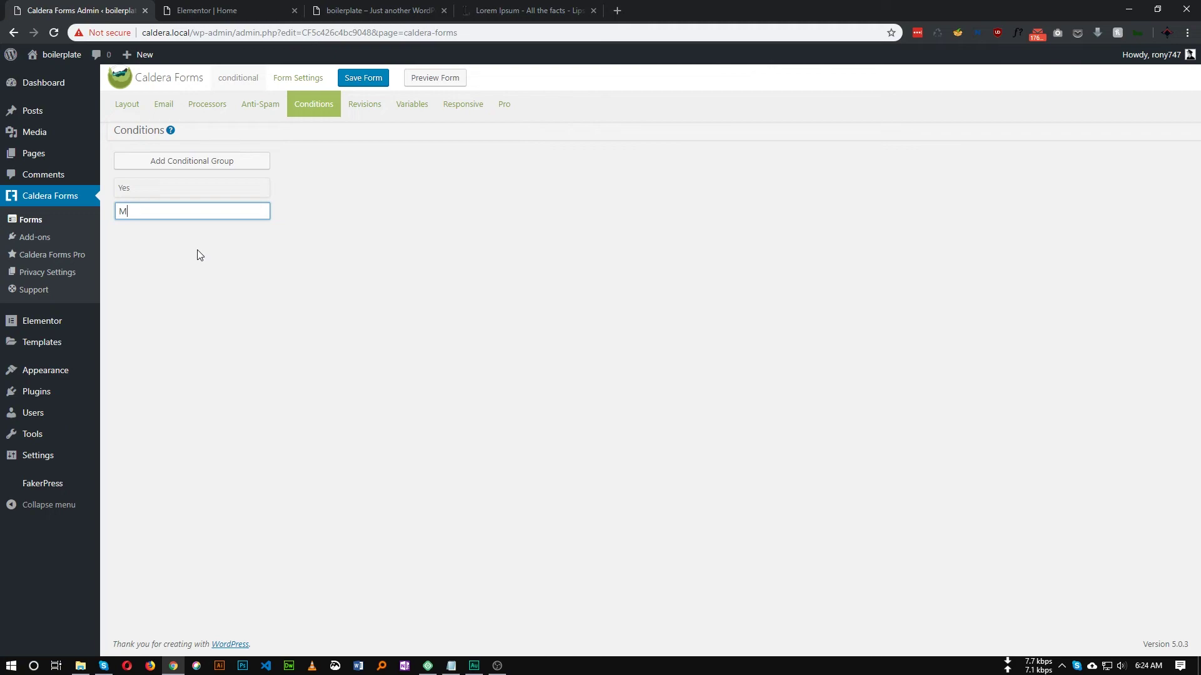
pyautogui.write('aybe')
pyautogui.press('Return')
pyautogui.click(410, 189)
pyautogui.click(400, 207)
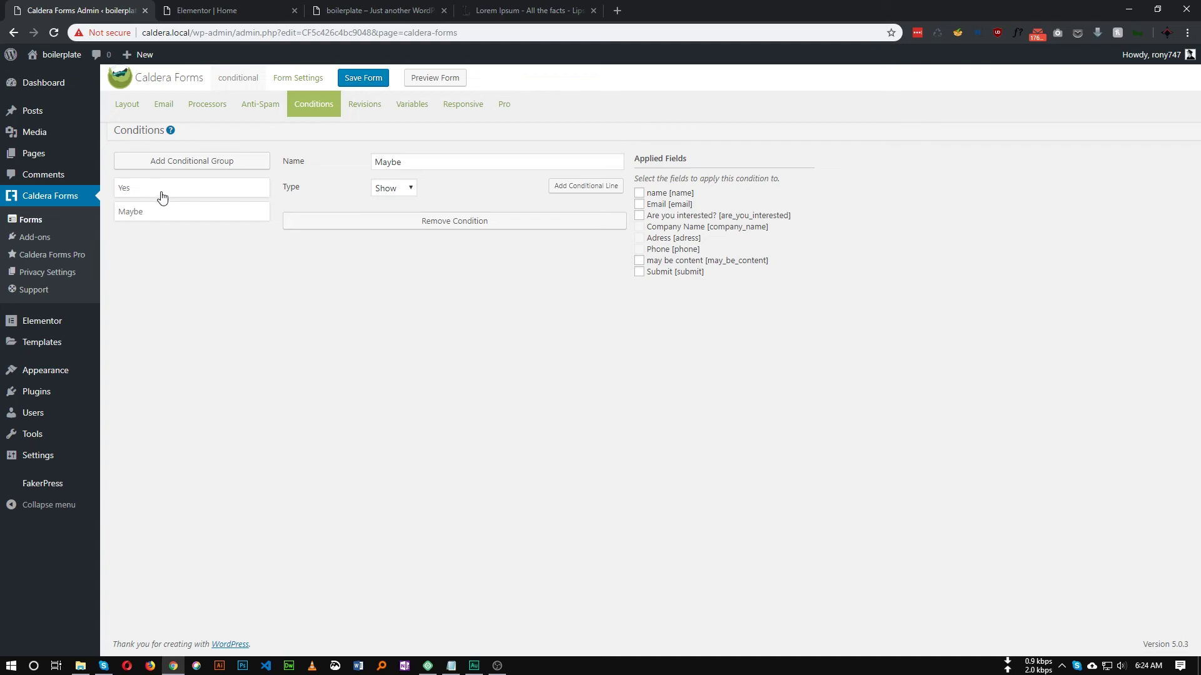
pyautogui.hotkey('ctrl', '3')
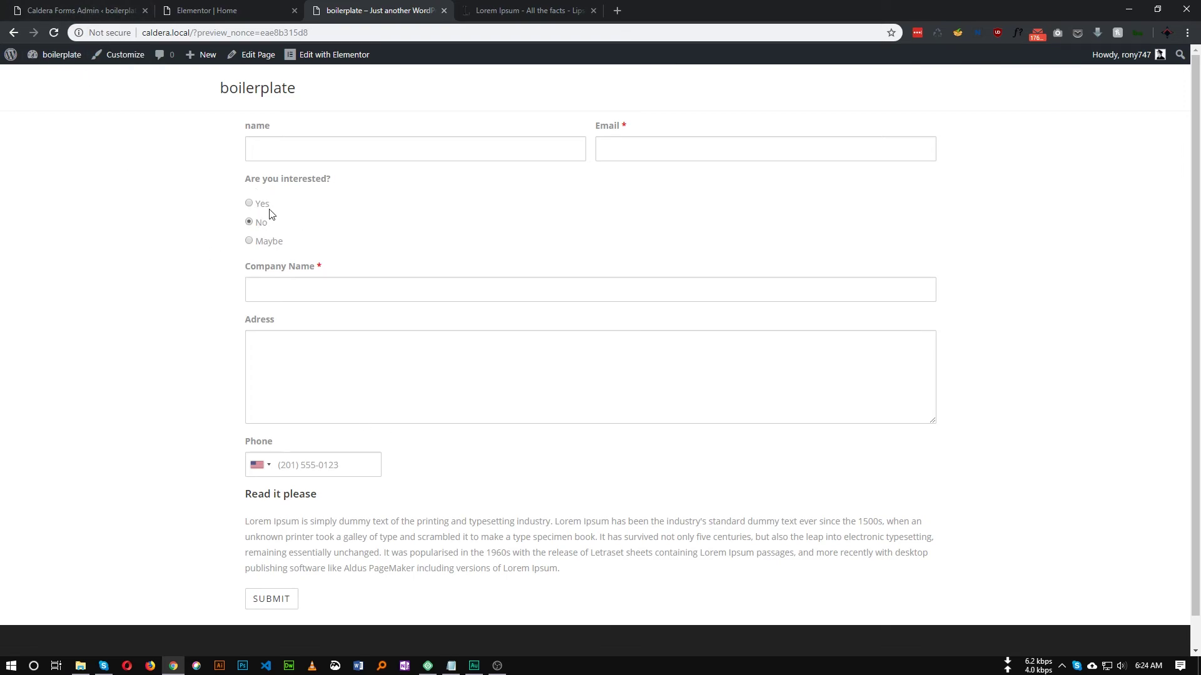
pyautogui.click(91, 8)
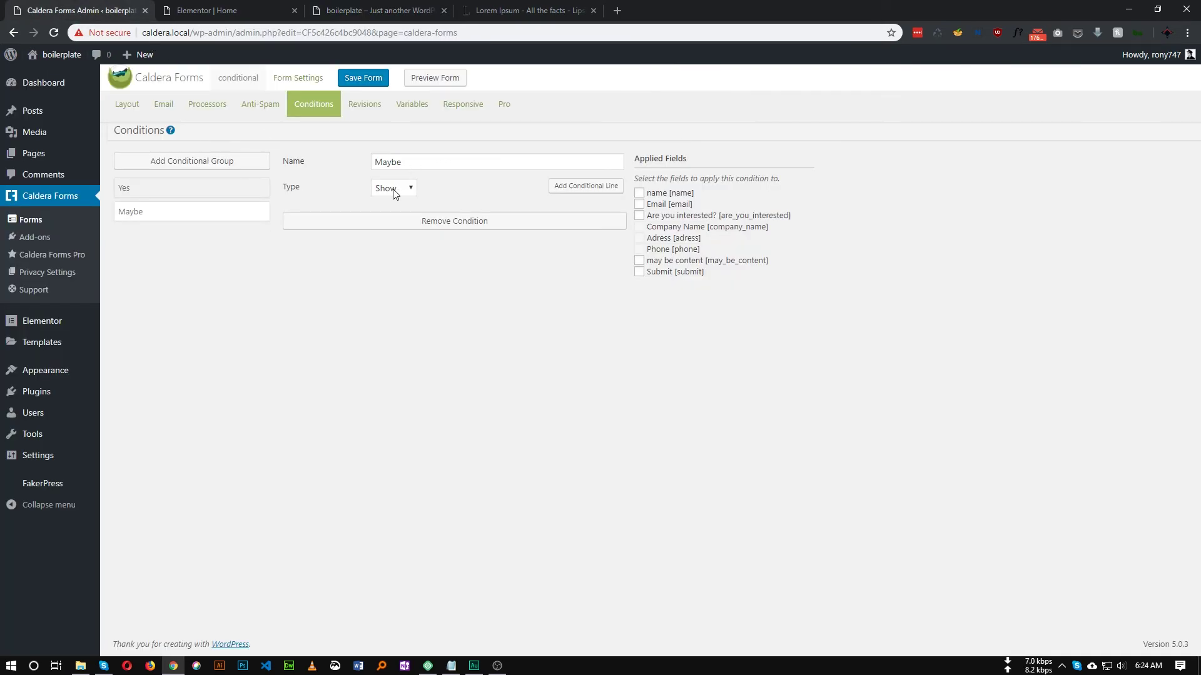
# Step: Add a conditional line to the "Maybe" group: if "Are you interested?" is Maybe
pyautogui.click(573, 186)
pyautogui.click(318, 226)
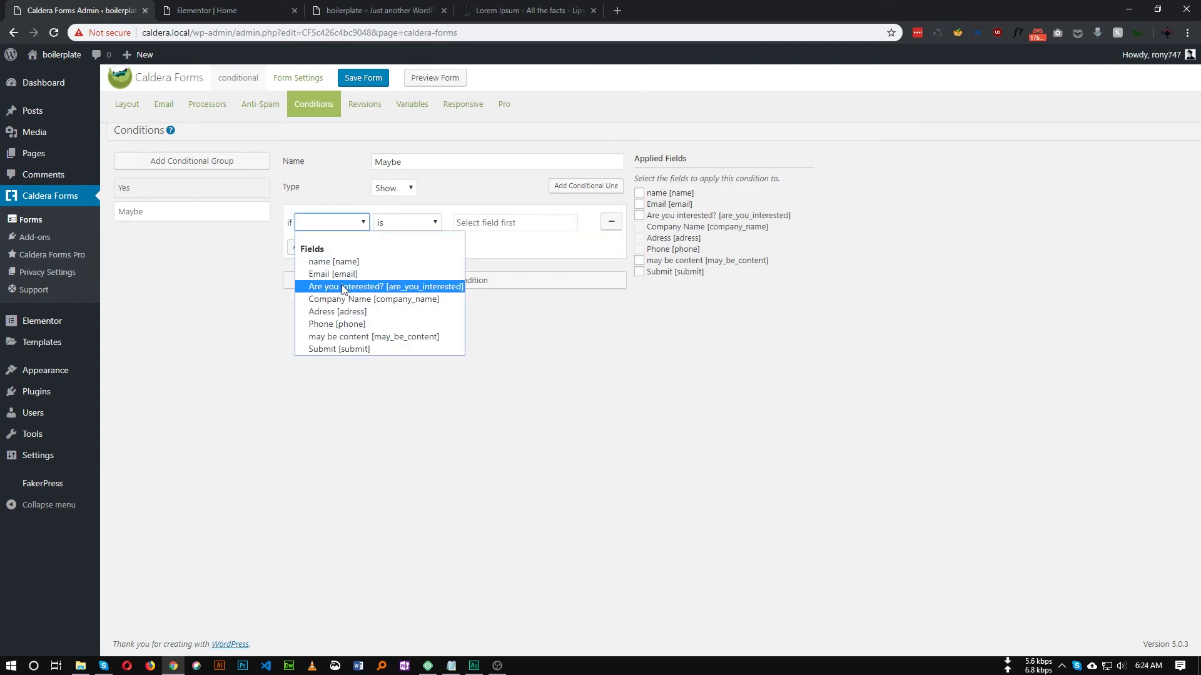
pyautogui.click(383, 288)
pyautogui.click(494, 226)
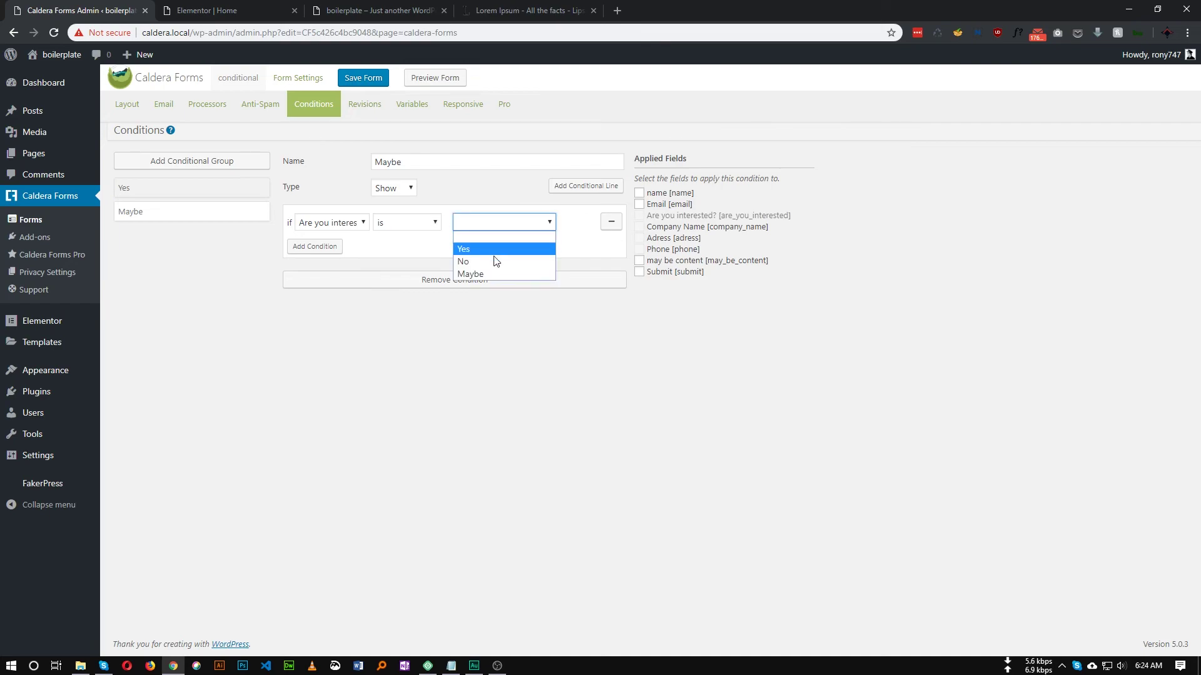
pyautogui.click(482, 275)
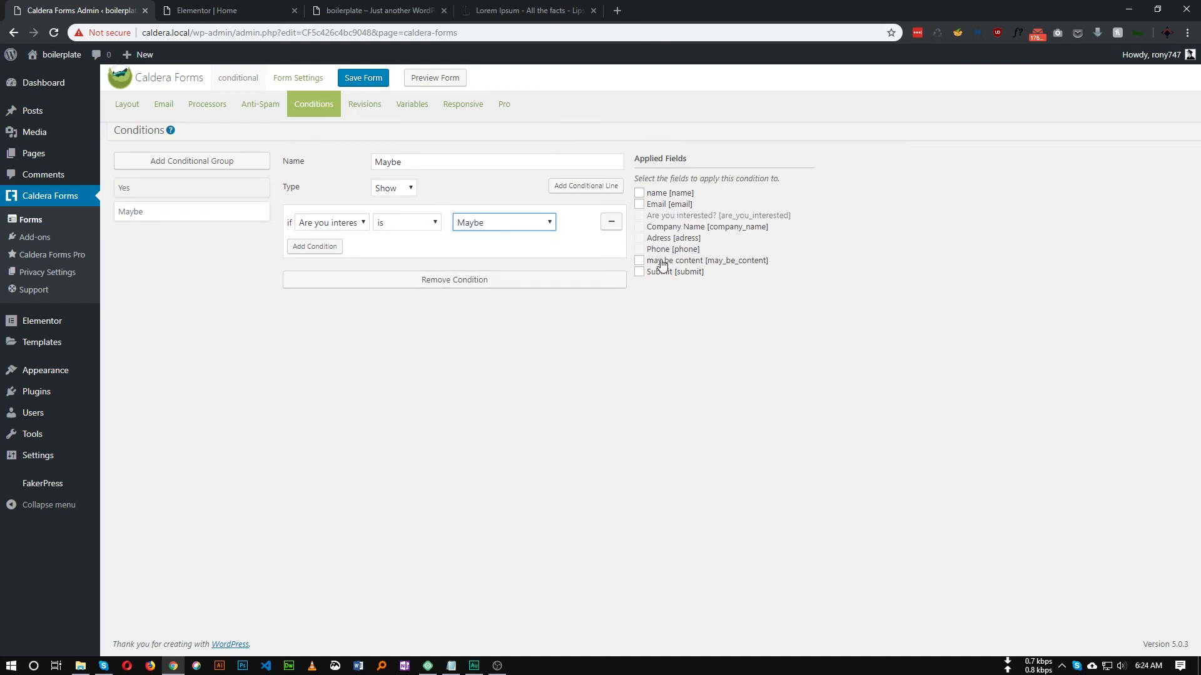
# Step: Apply the "Maybe" condition to the "may be content" field and save the form
pyautogui.click(697, 262)
pyautogui.click(384, 4)
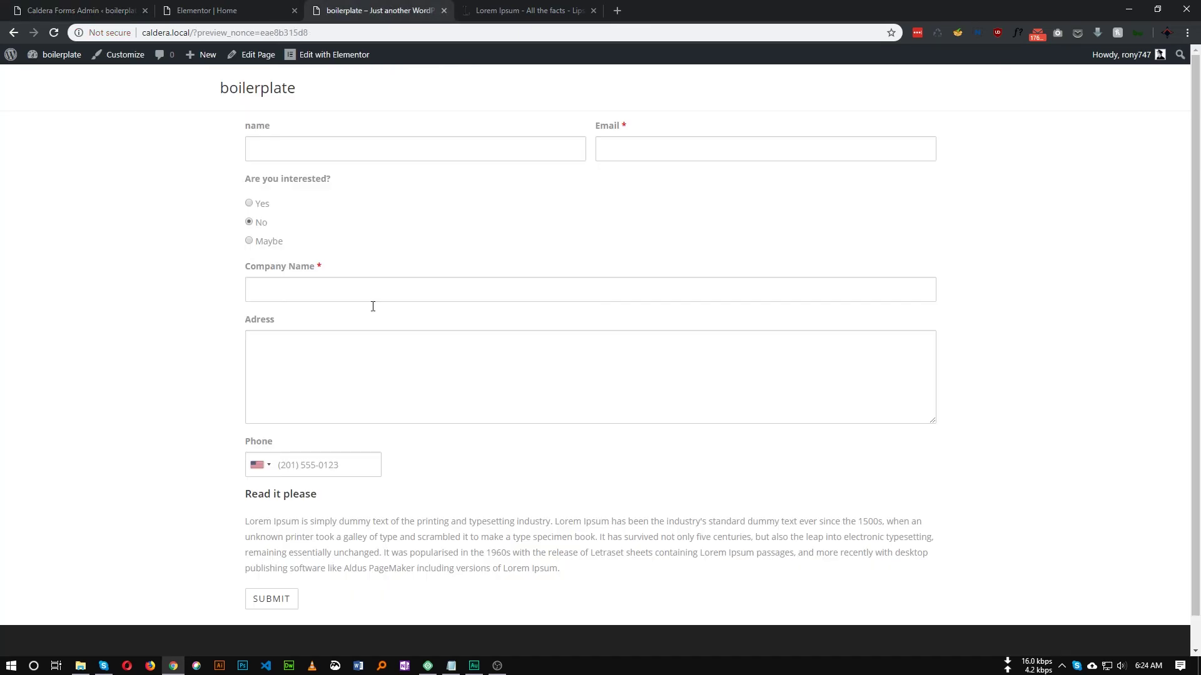
pyautogui.click(123, 6)
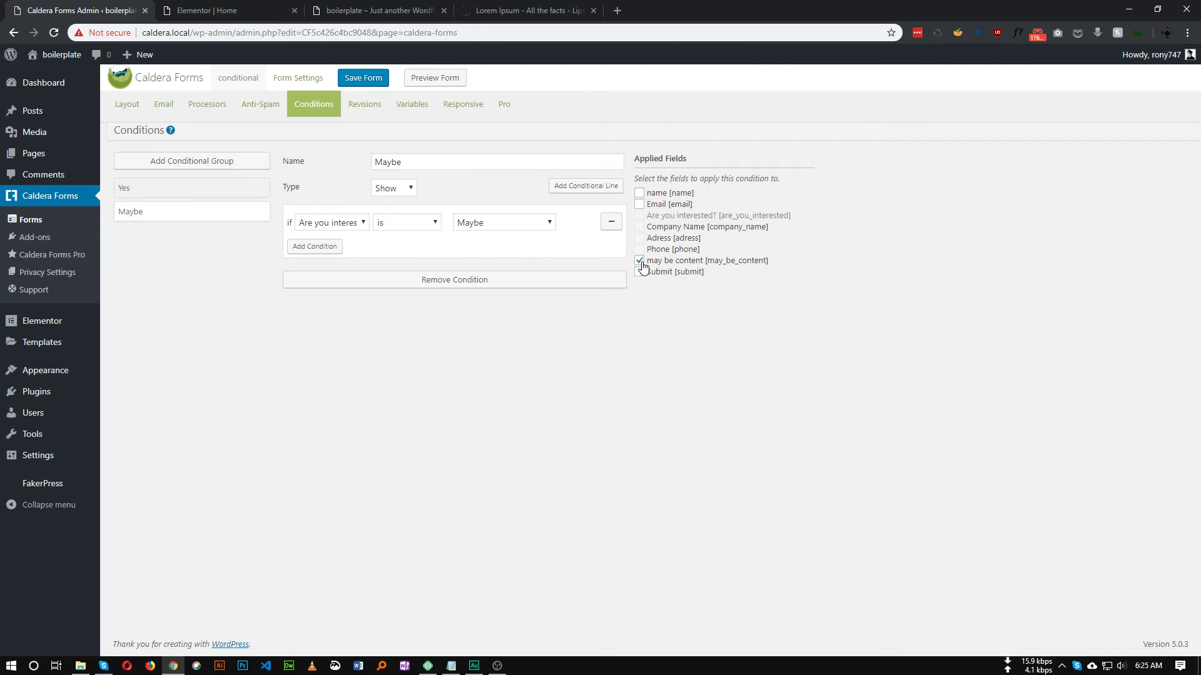
pyautogui.click(357, 79)
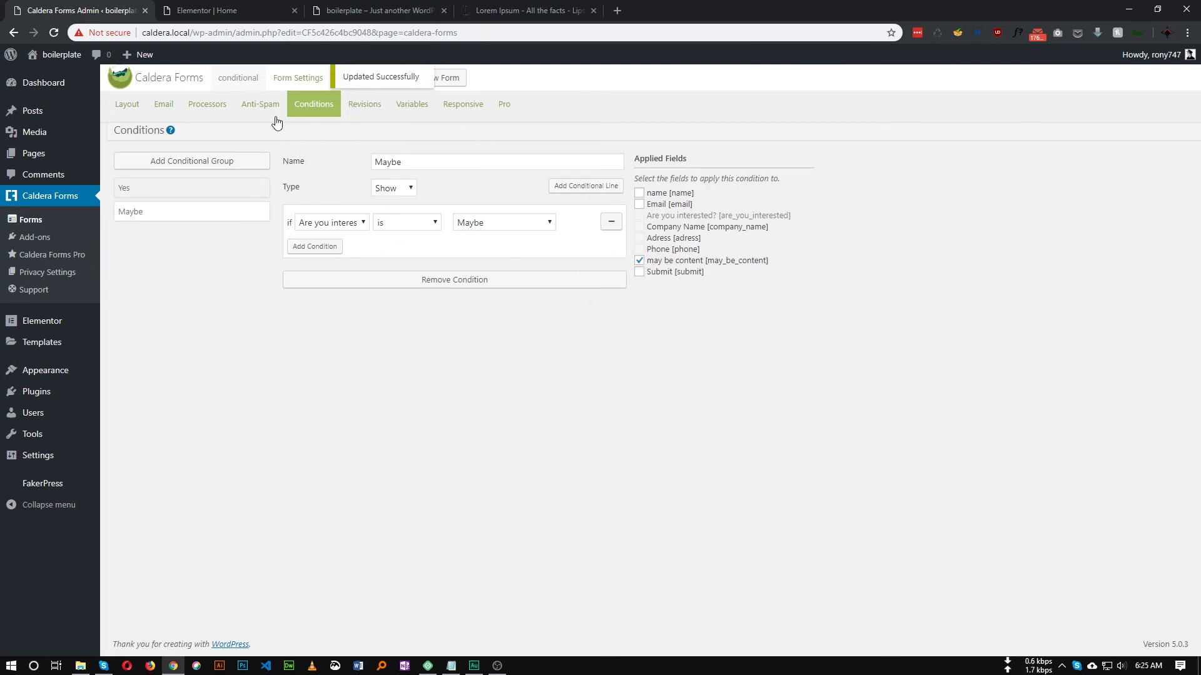
# Step: Reload the boilerplate preview page, test the Maybe, Yes and No answers of "Are you interested?", and return to the form's conditions
pyautogui.click(344, 7)
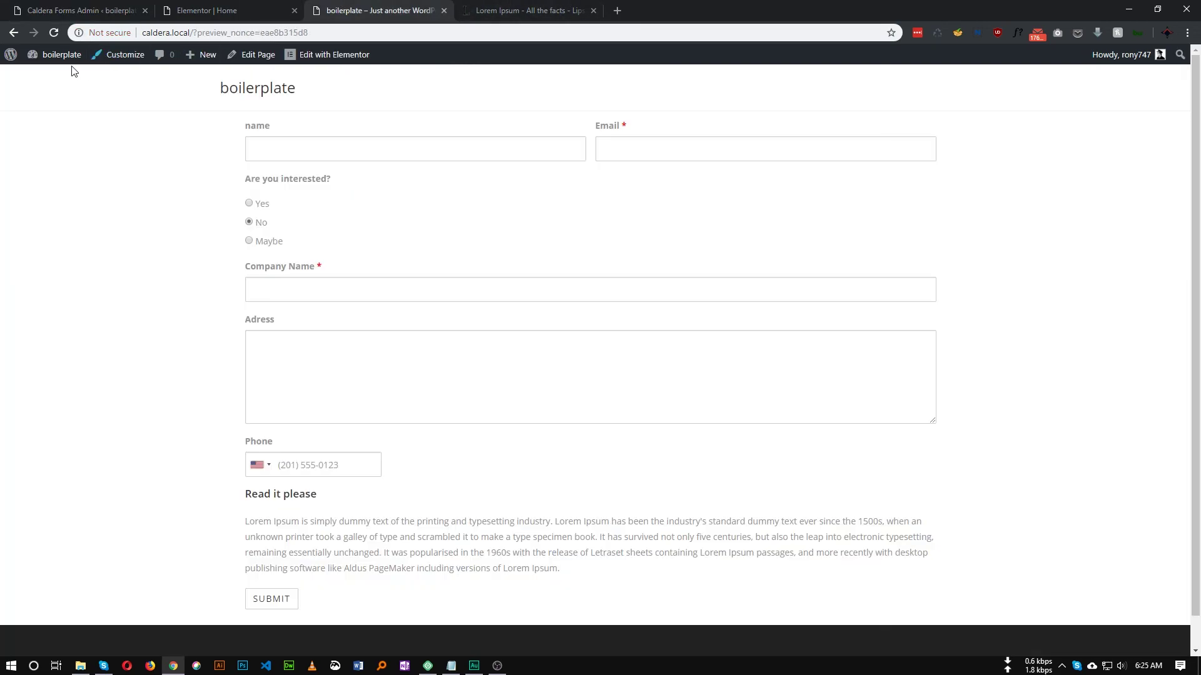
pyautogui.click(53, 32)
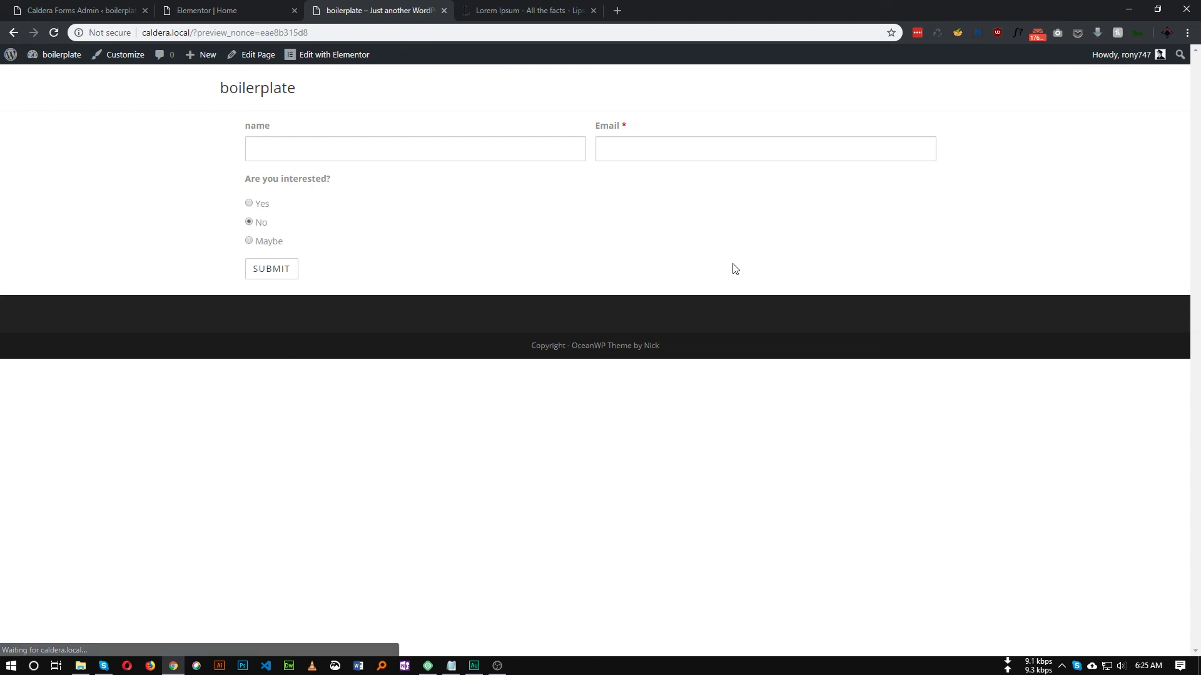
pyautogui.click(249, 242)
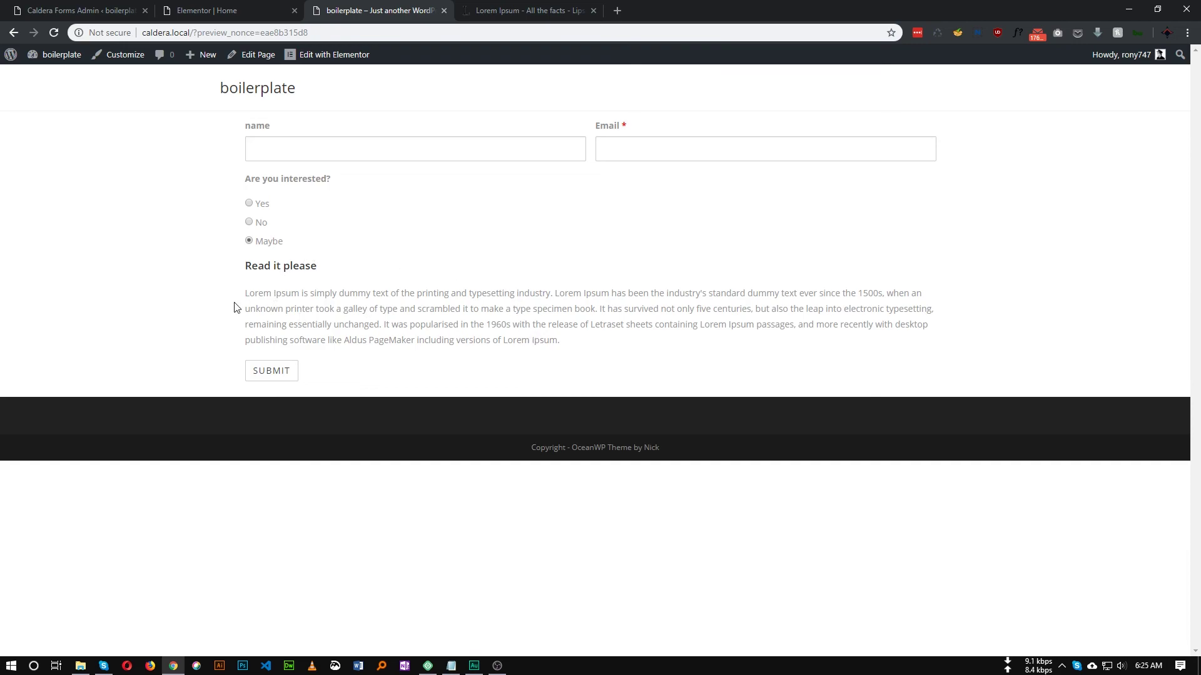
pyautogui.click(249, 203)
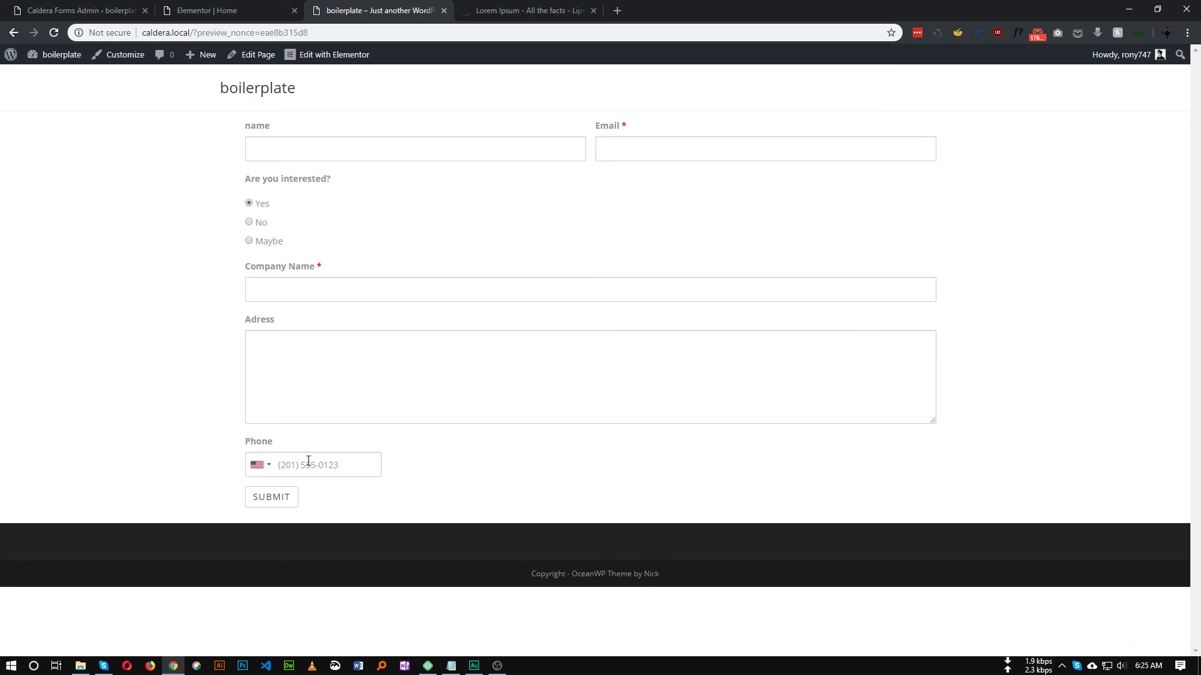
pyautogui.click(251, 222)
pyautogui.click(250, 204)
pyautogui.click(75, 10)
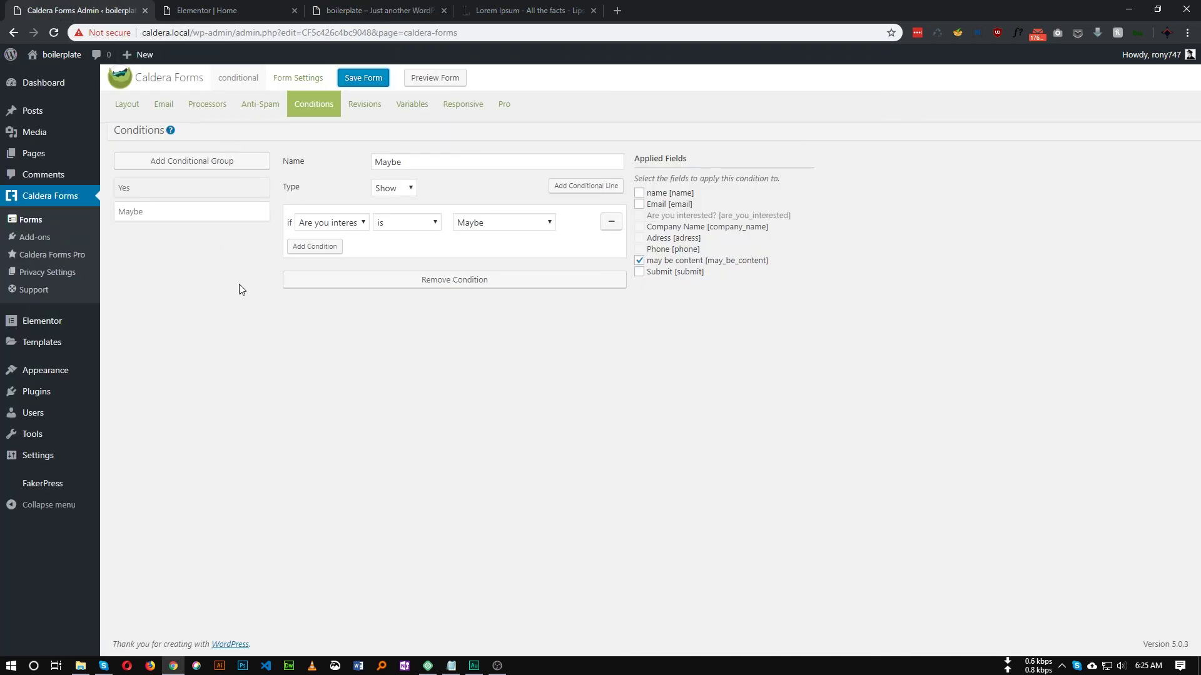